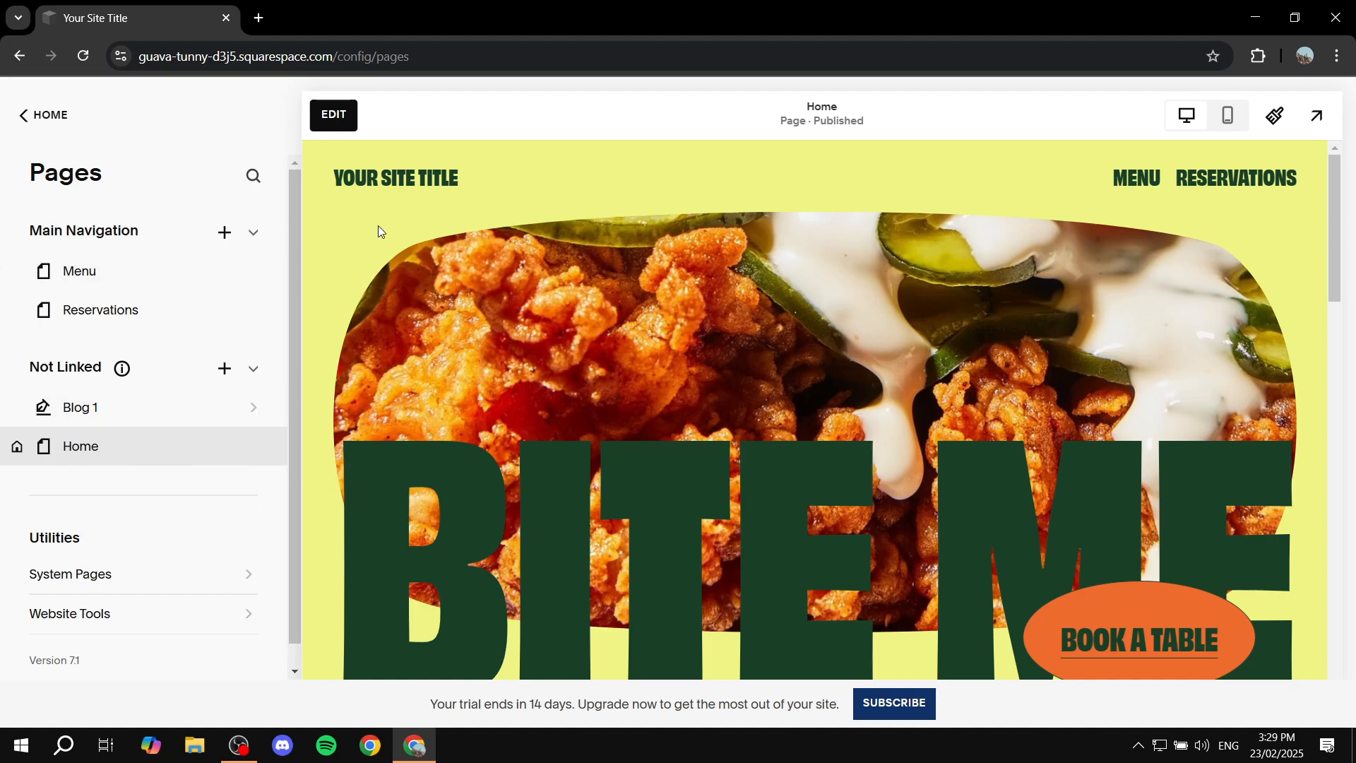
Step: Open the Home page's site header for editing and add a Button element to it
left_click(340, 120)
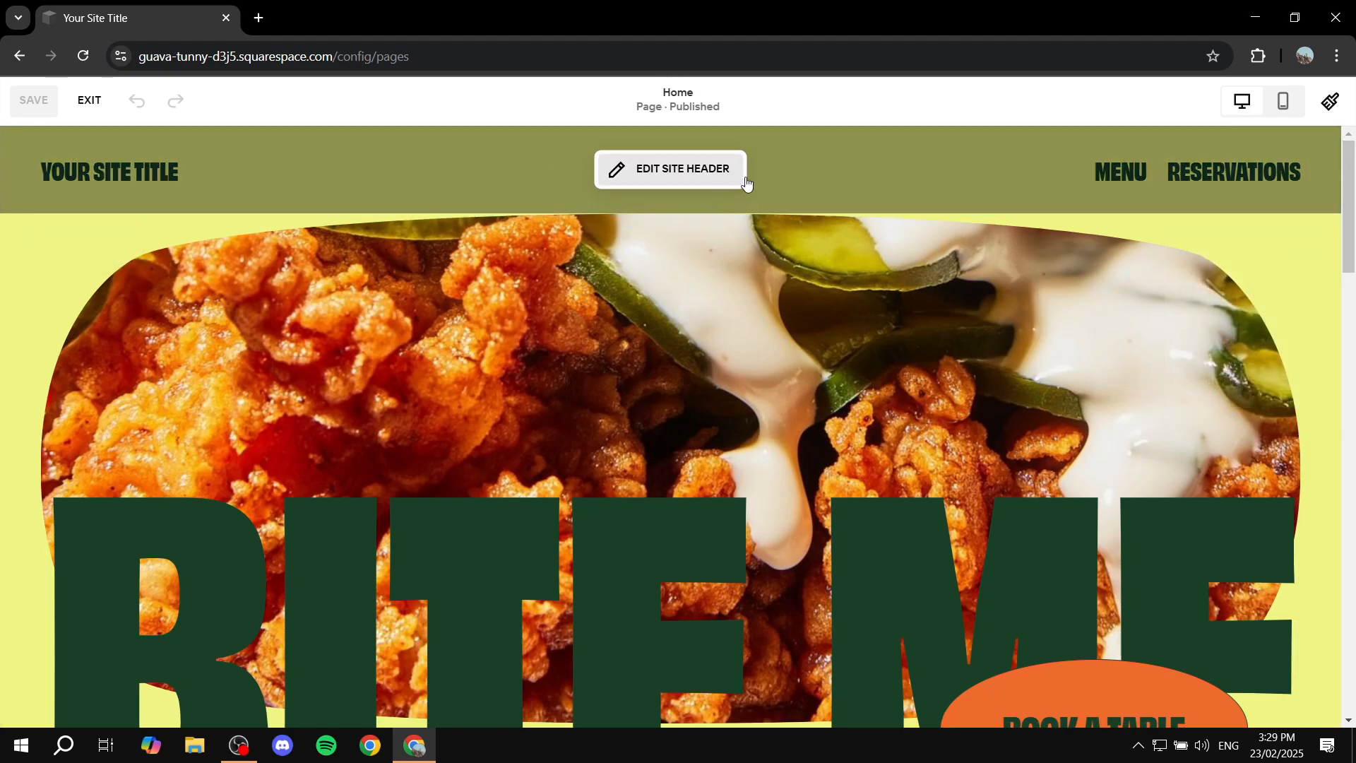
left_click(681, 170)
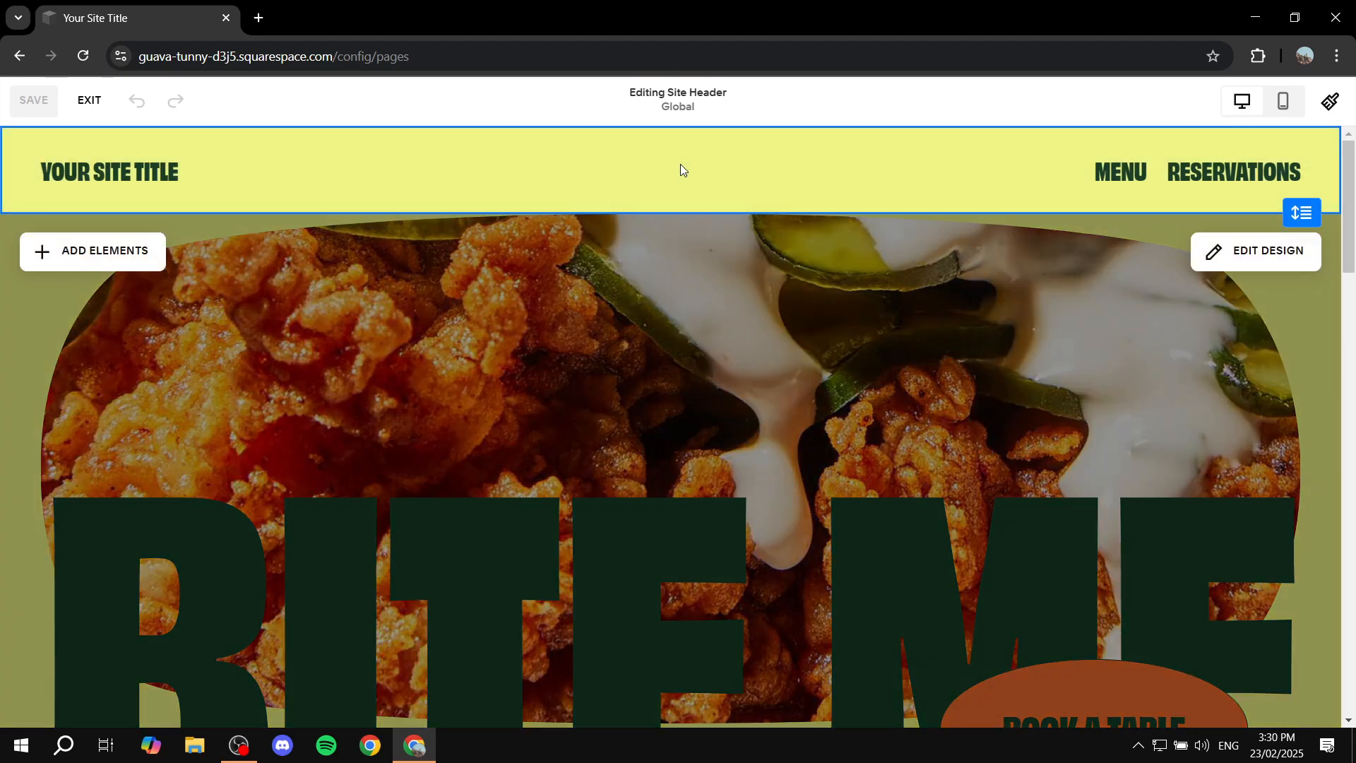
left_click(125, 251)
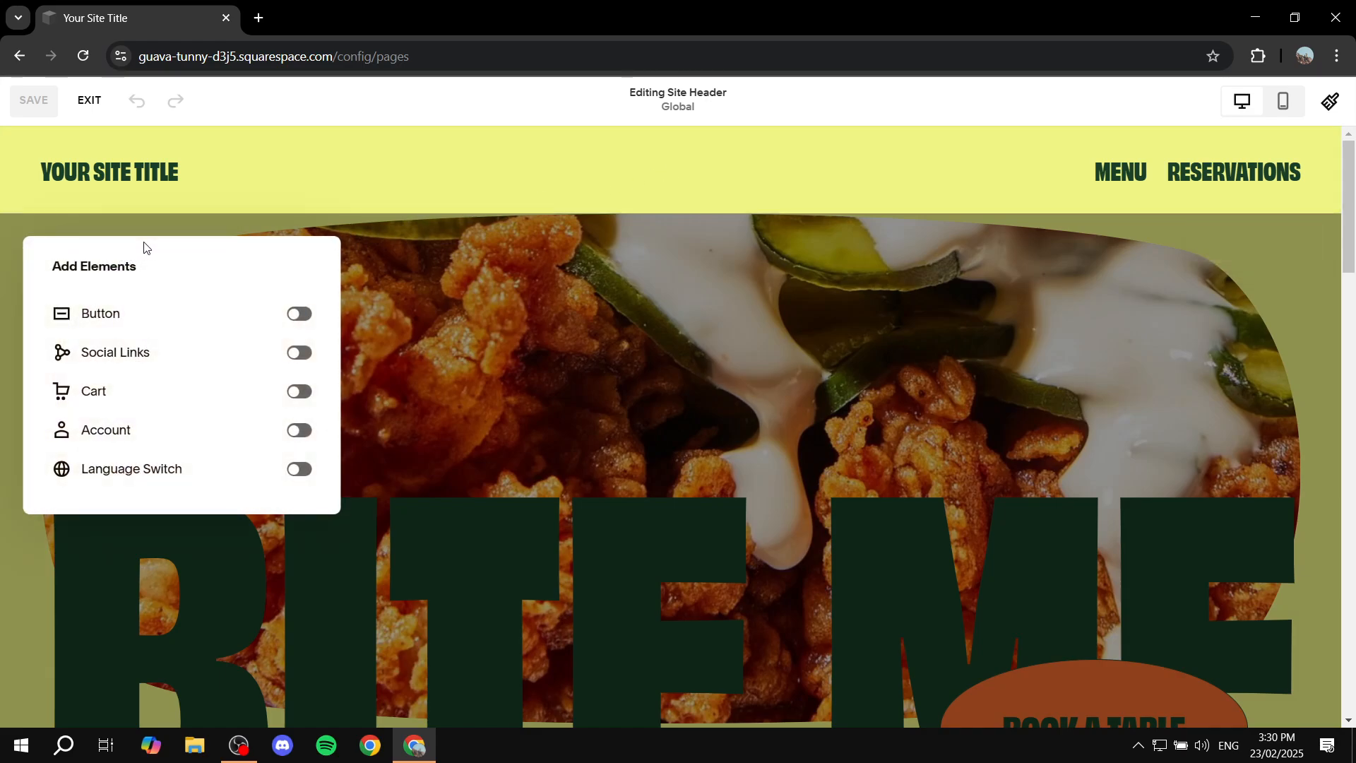
left_click(299, 315)
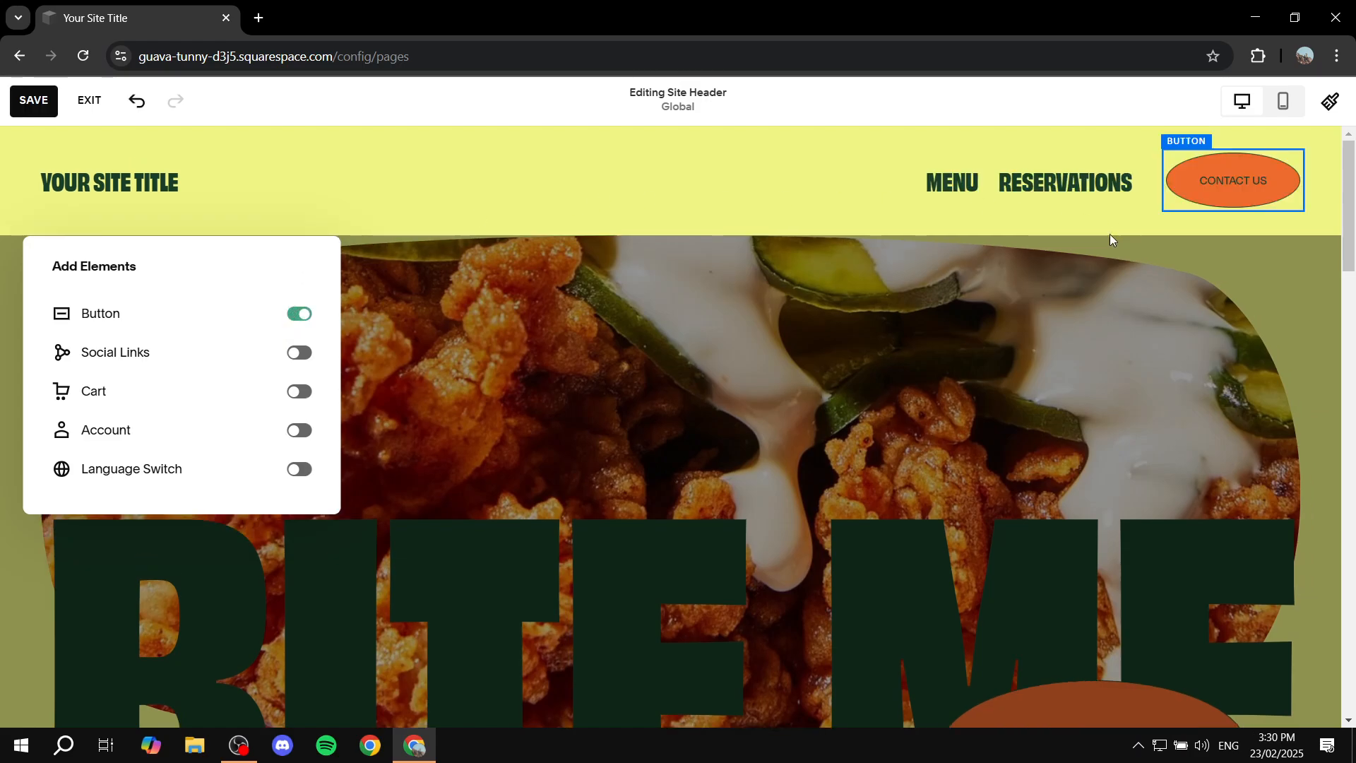
left_click(672, 178)
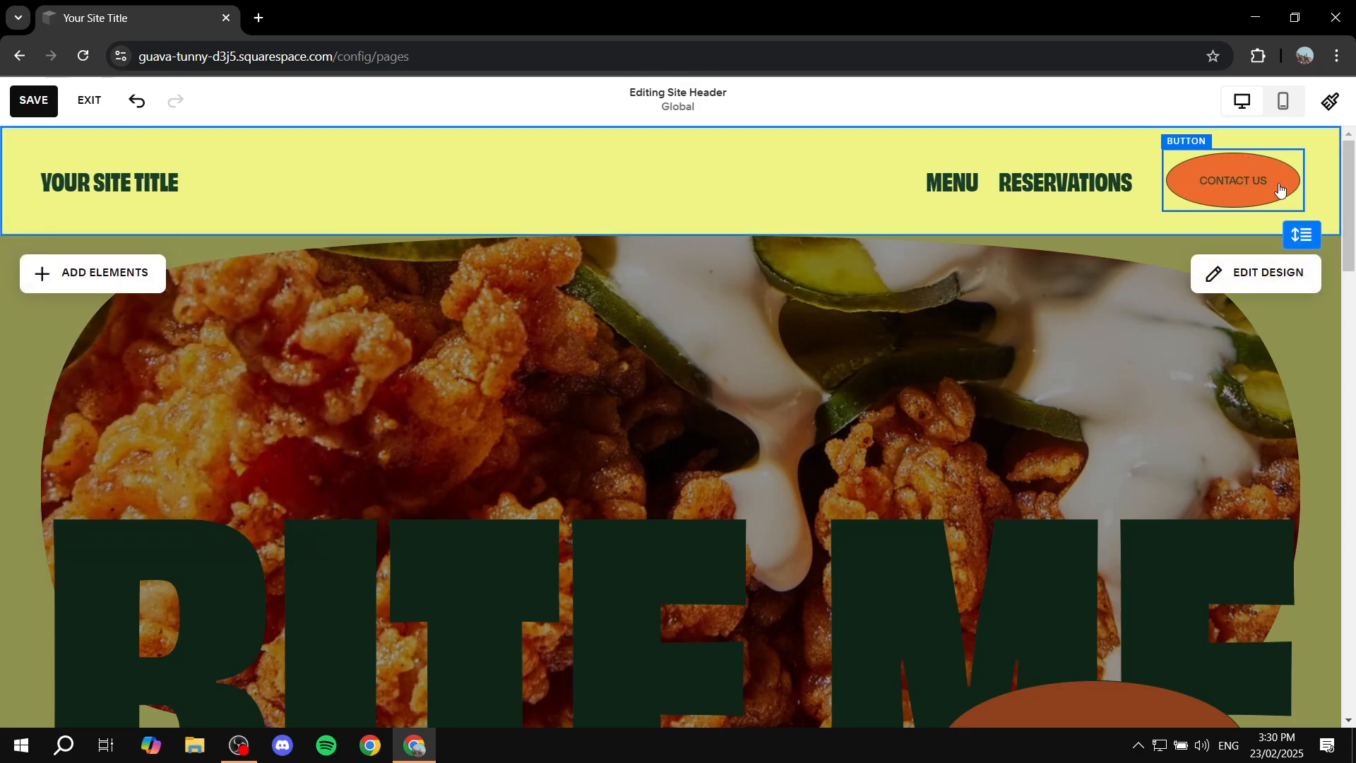
Step: Change the Contact Us button's link type from email to URL and link it to google.com
left_click(1224, 181)
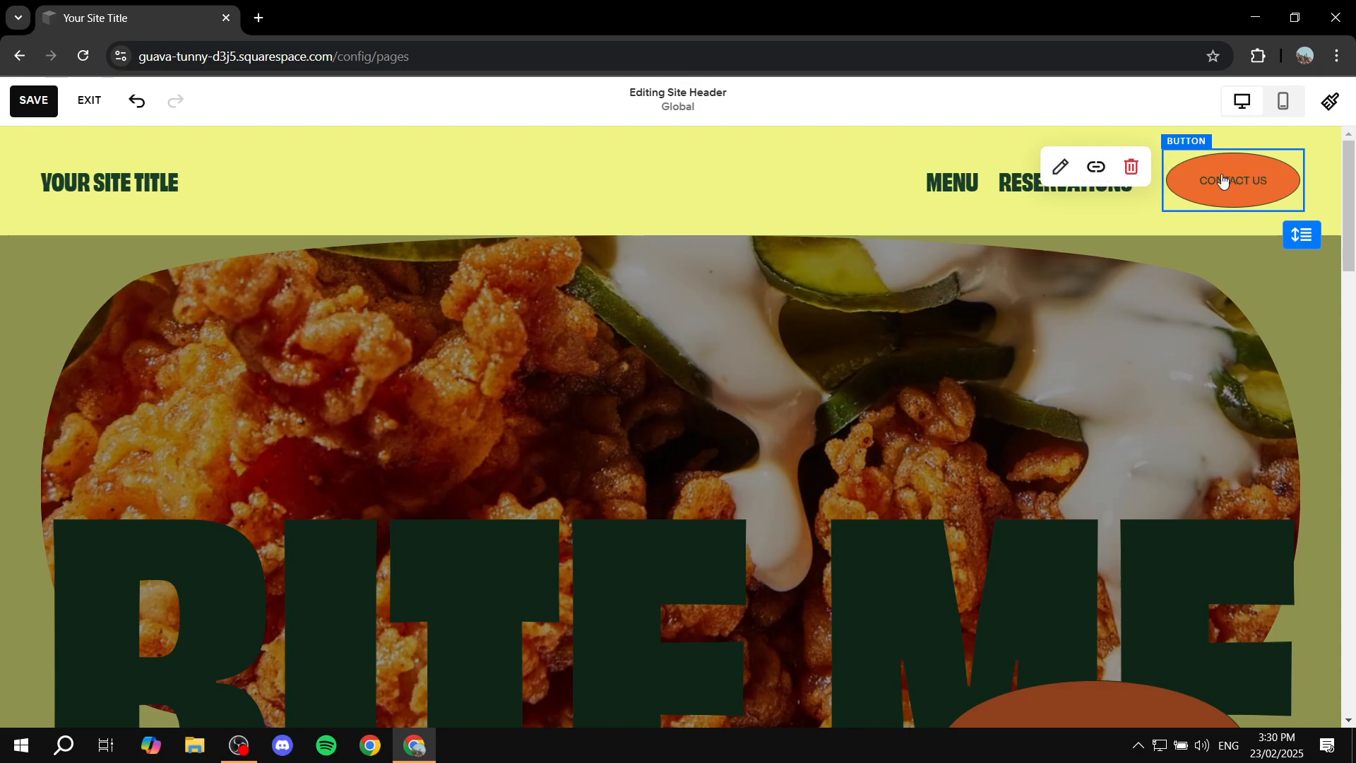
left_click(1094, 166)
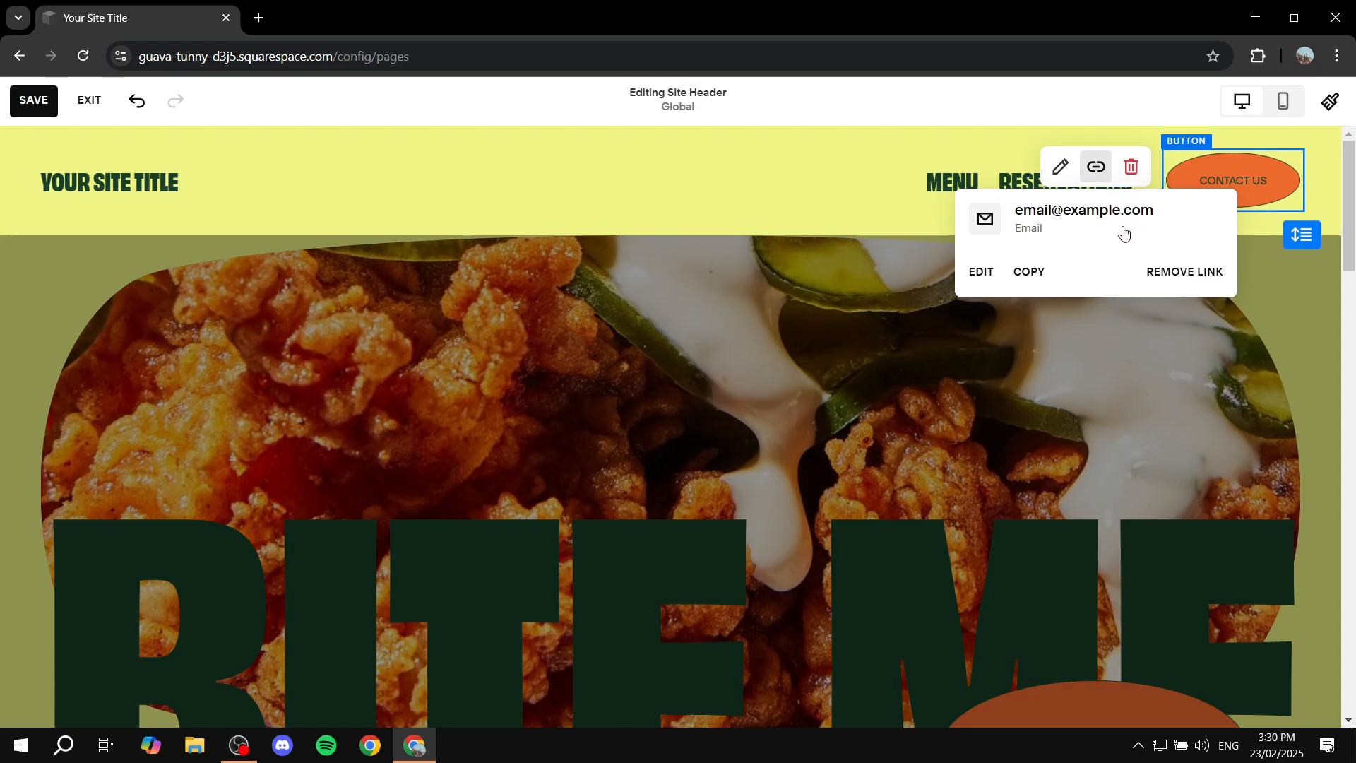
left_click(984, 271)
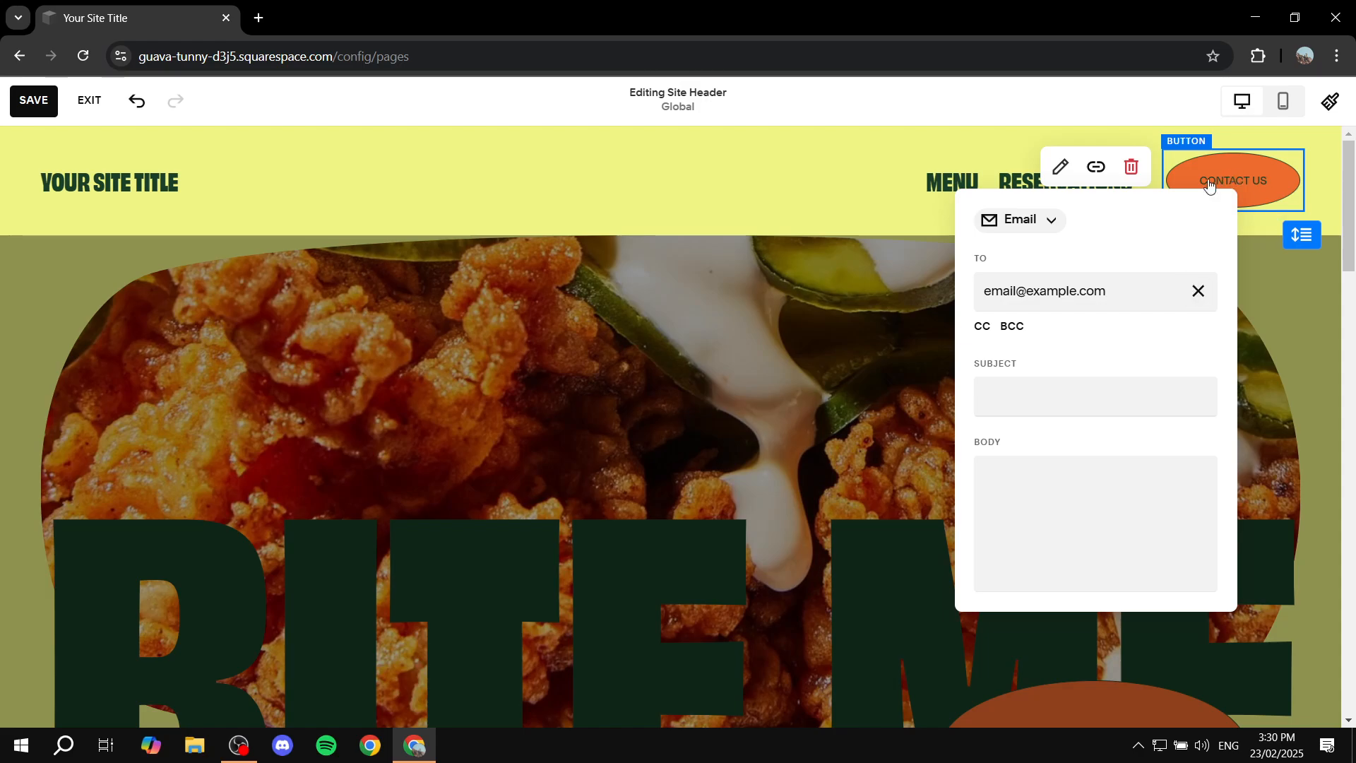
left_click(1041, 222)
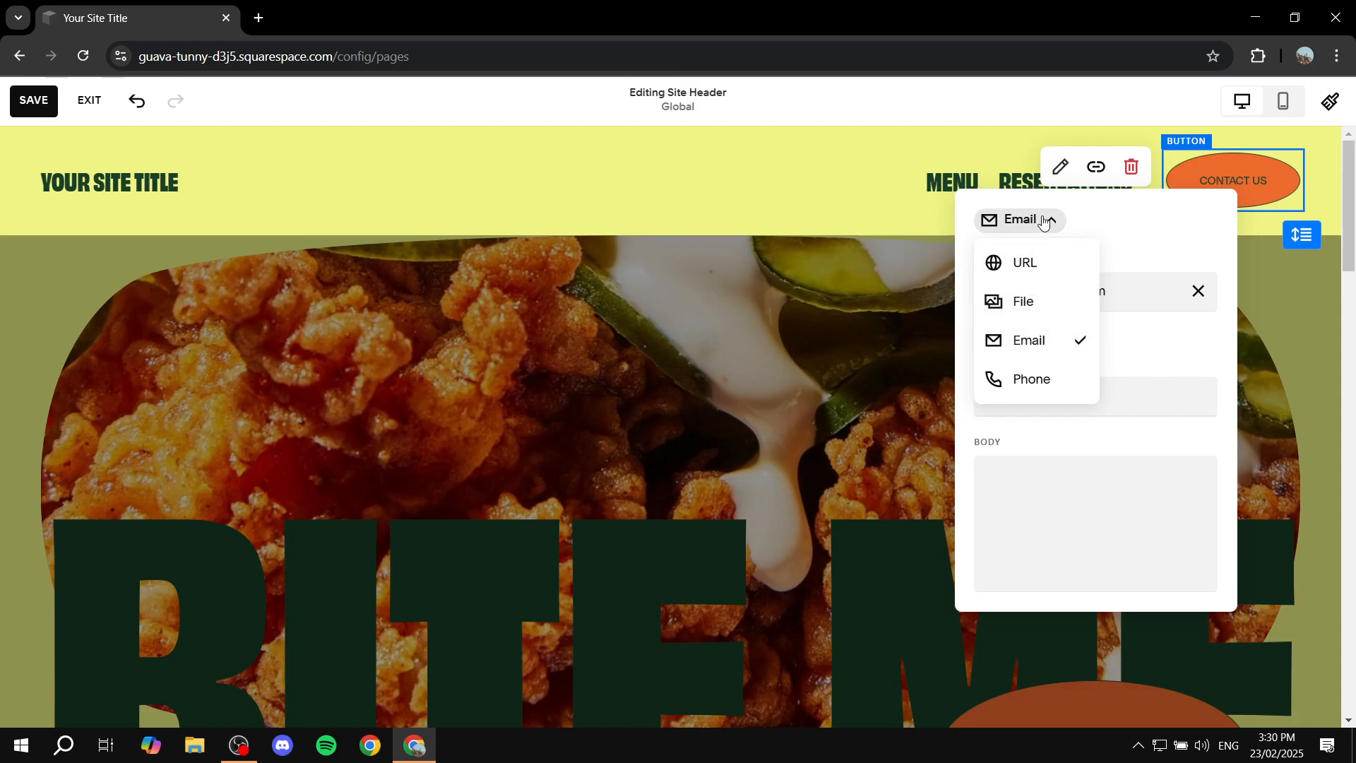
left_click(1035, 264)
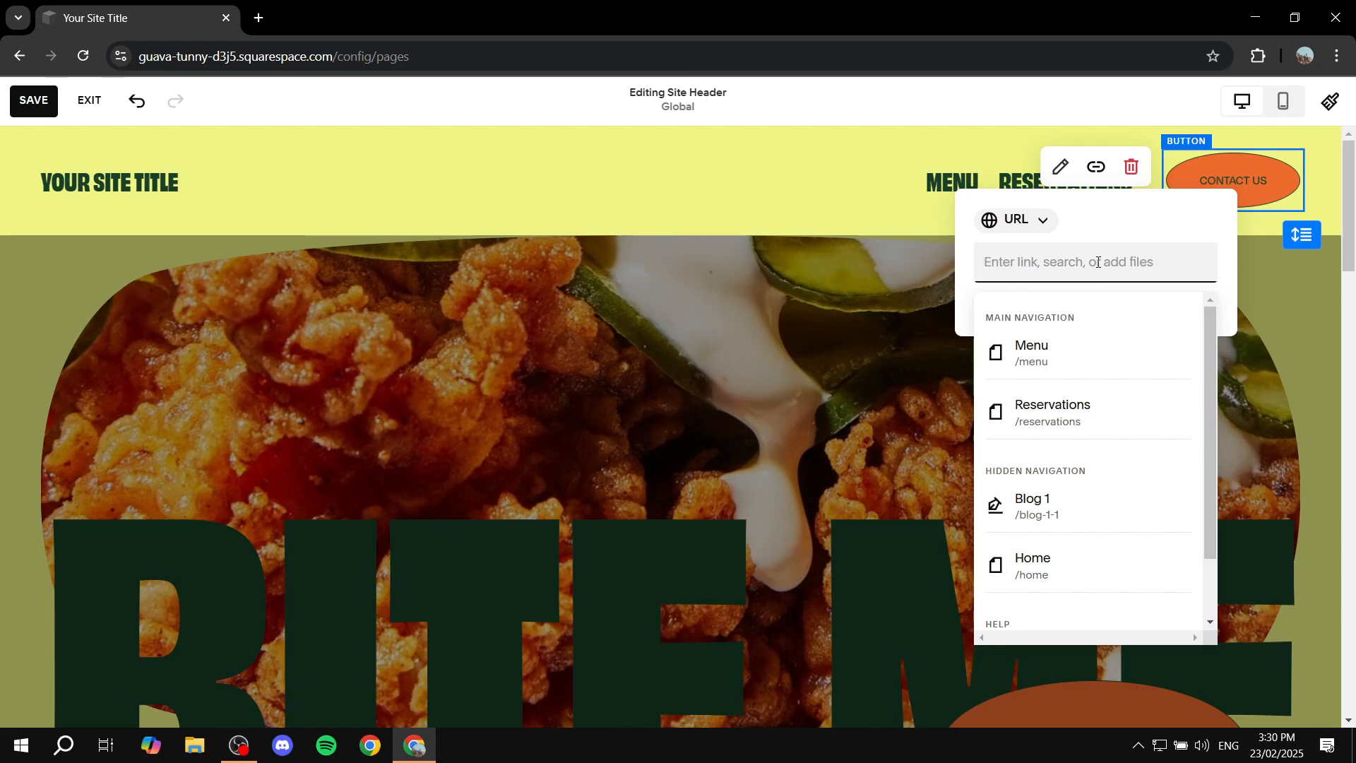
type("google.com")
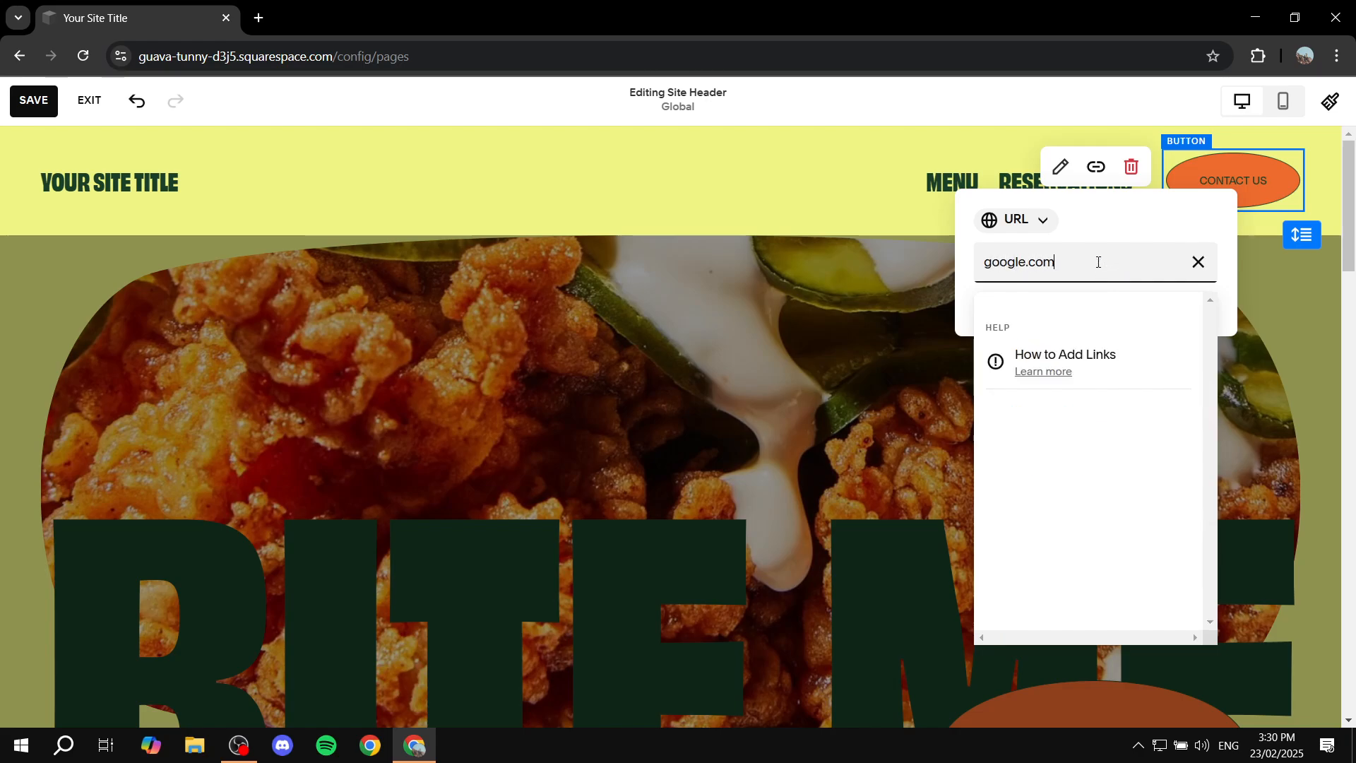
left_click(1146, 232)
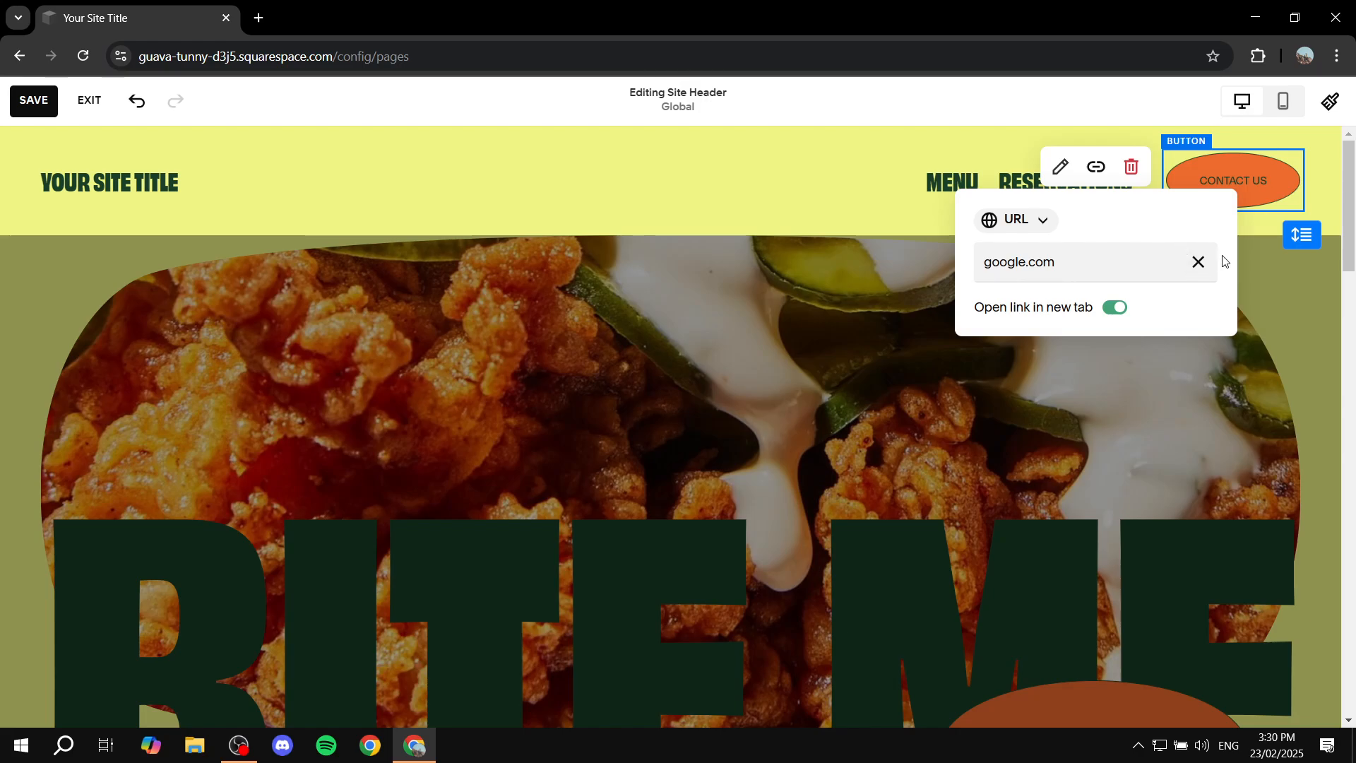
left_click(1265, 309)
Step: Set the Contact Us button's design to the Tertiary Button style
left_click(1225, 198)
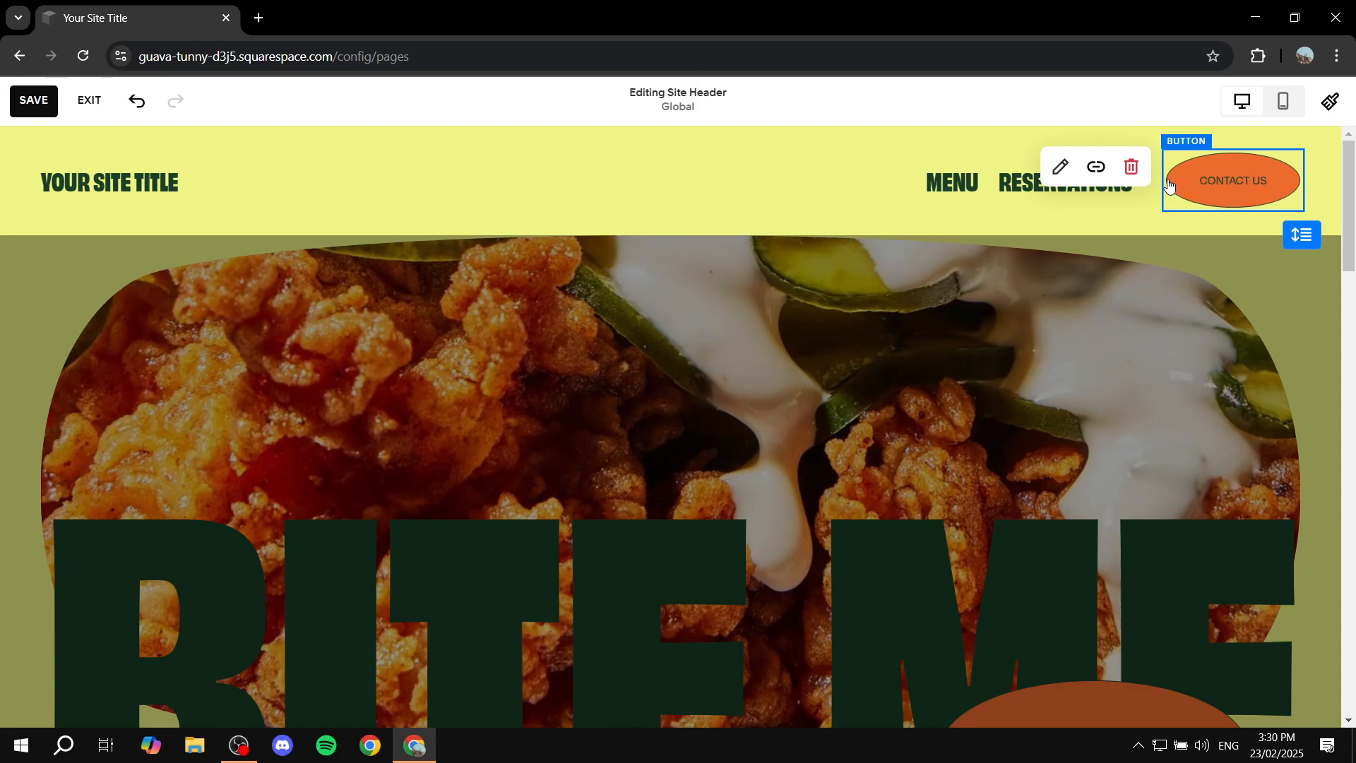
left_click(1062, 170)
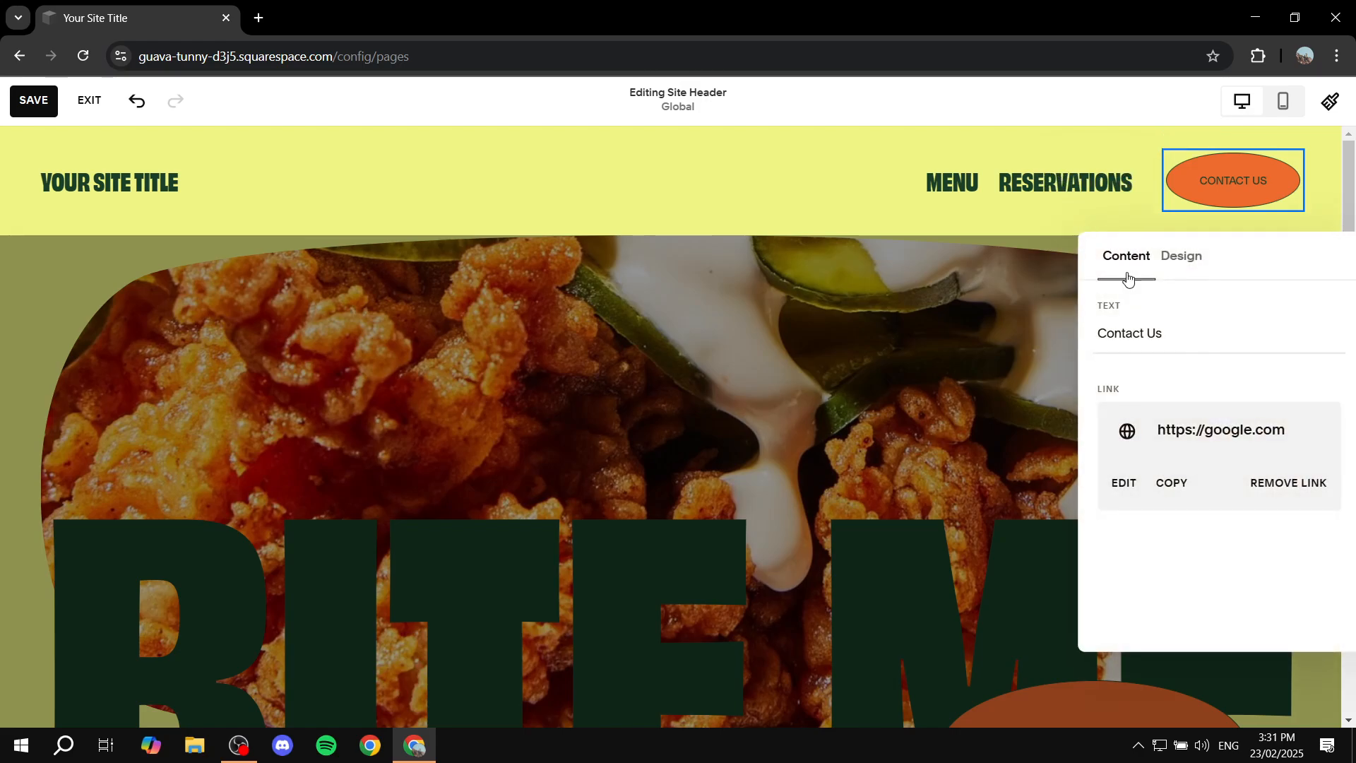
left_click(1189, 264)
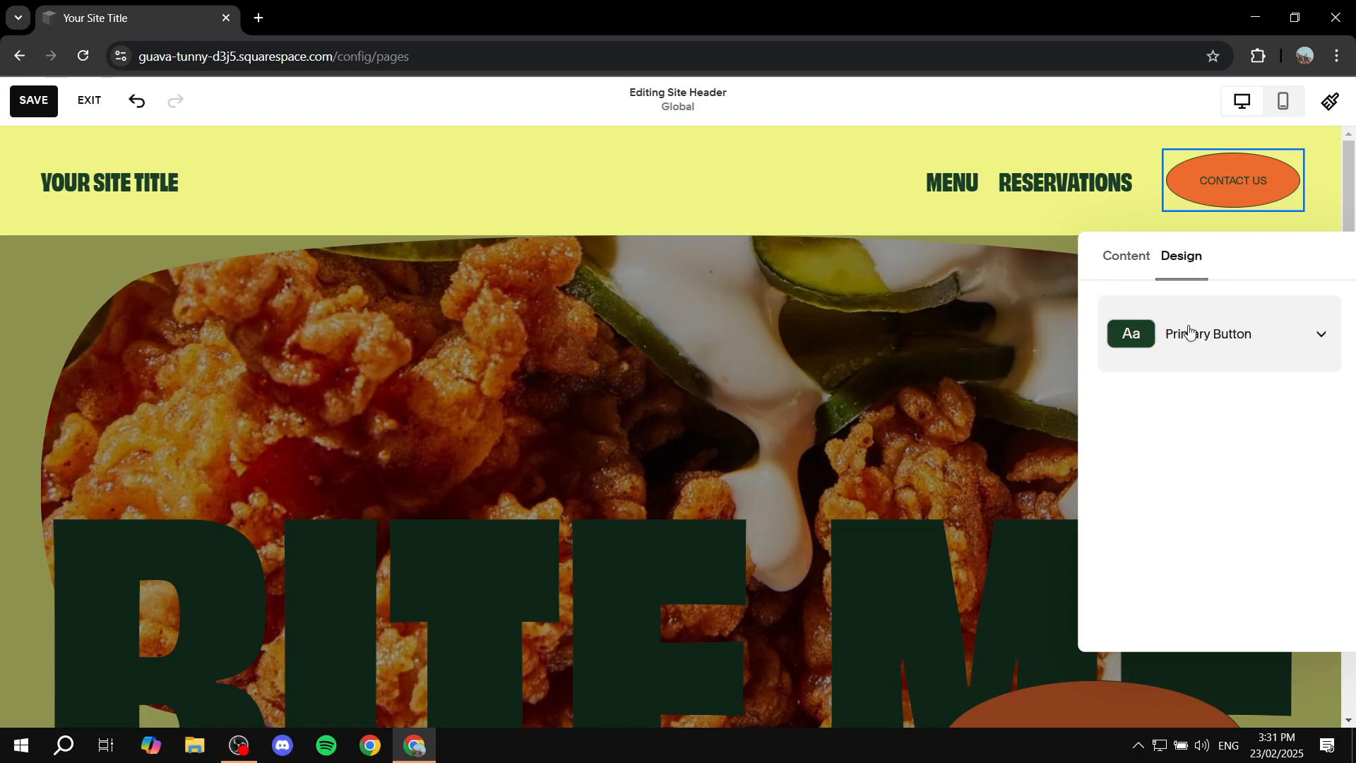
left_click(1237, 335)
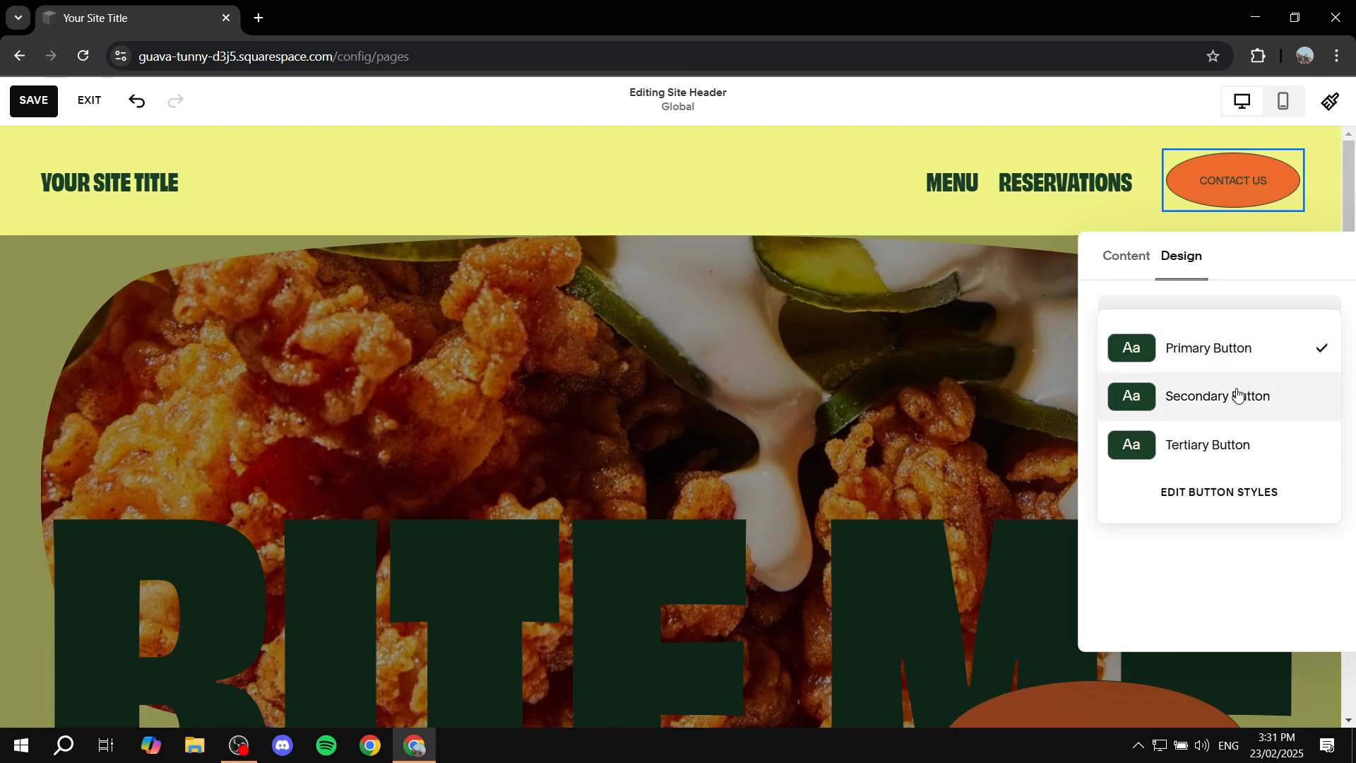
left_click(1198, 448)
Step: Try the Secondary and Primary Button styles on the Contact Us button and return it to Tertiary Button
left_click(1222, 356)
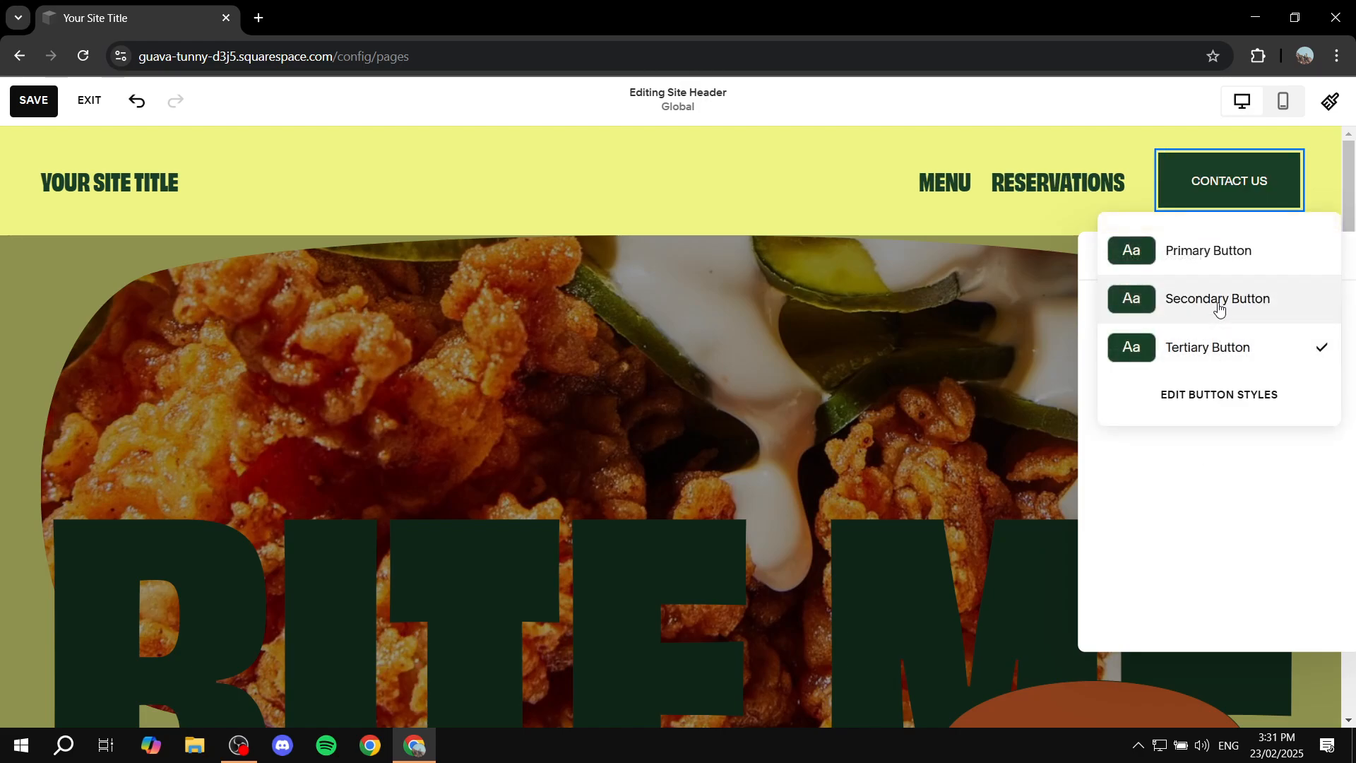
left_click(1219, 302)
left_click(1258, 346)
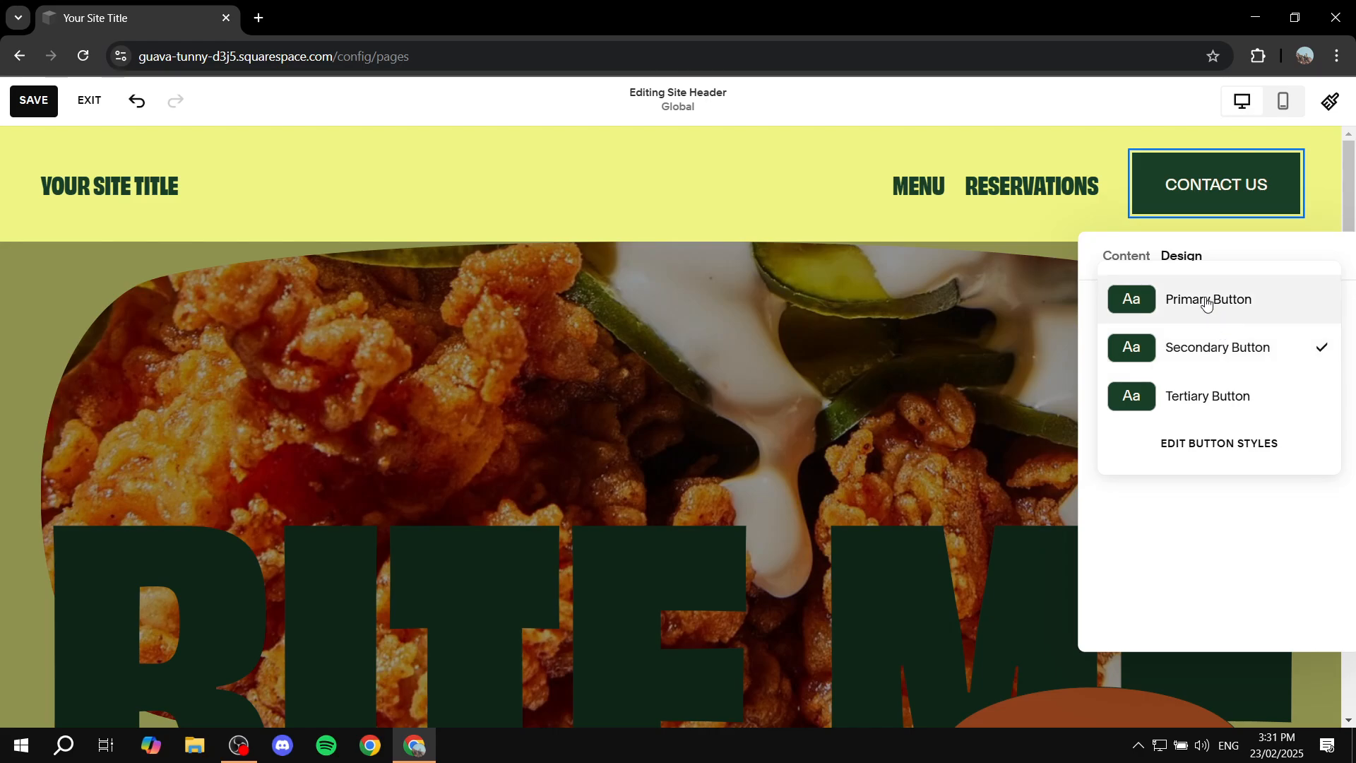
left_click(1206, 303)
left_click(1226, 351)
left_click(1206, 394)
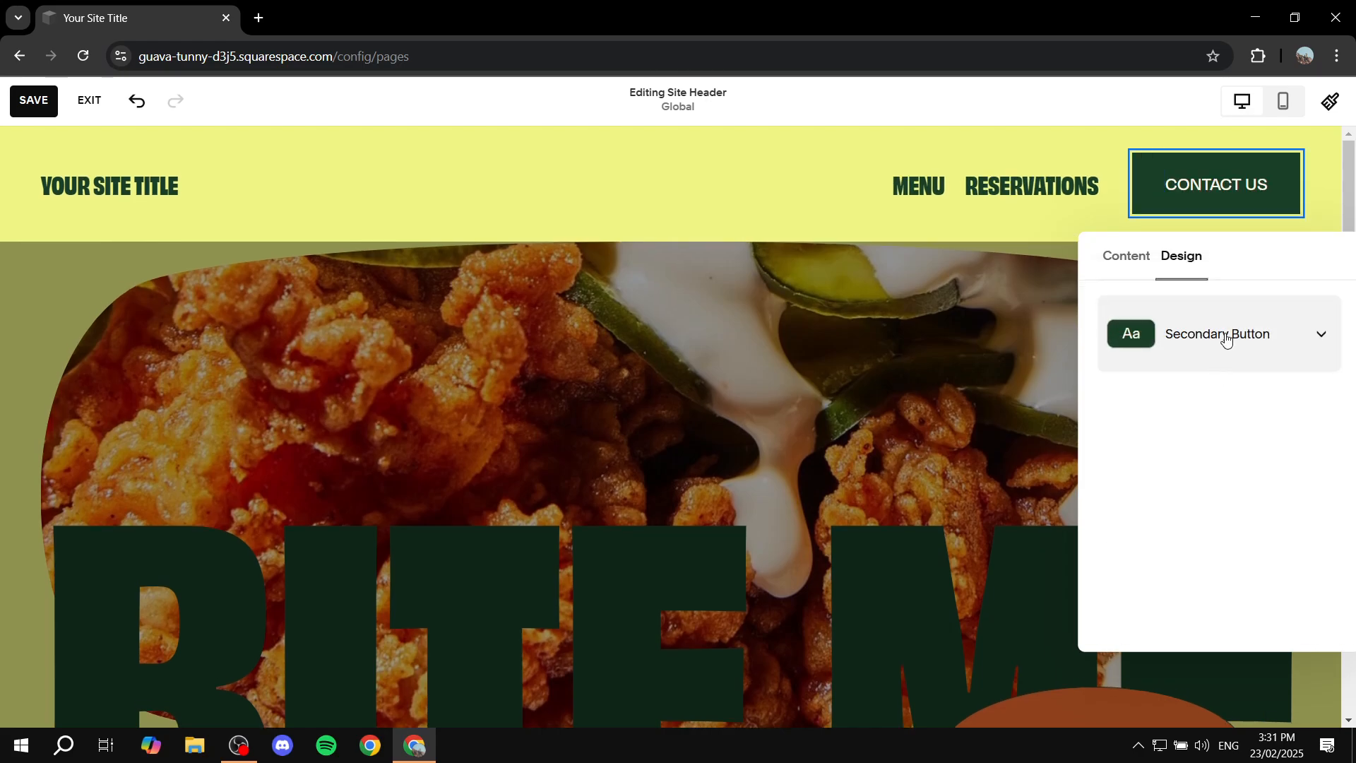
left_click(1226, 338)
left_click(1210, 394)
left_click(1226, 327)
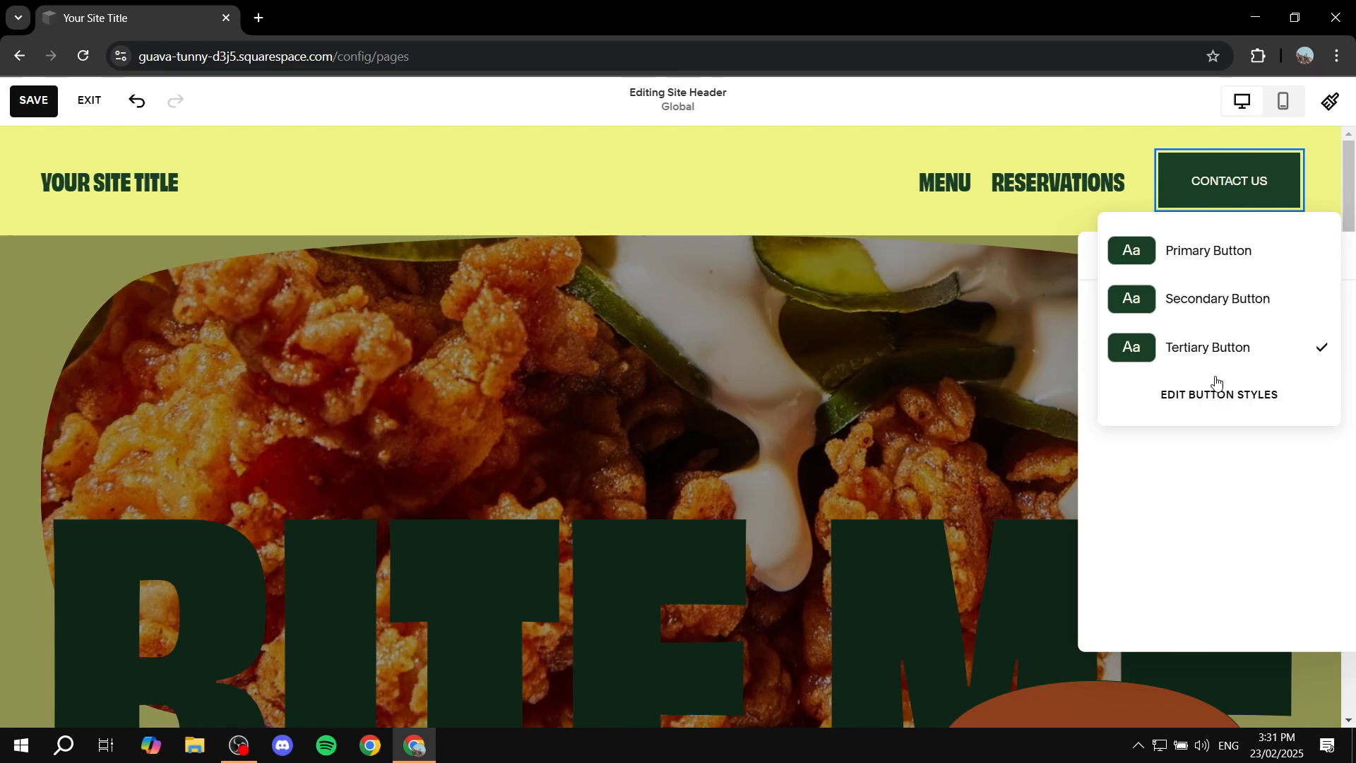
left_click(1207, 304)
left_click(1222, 336)
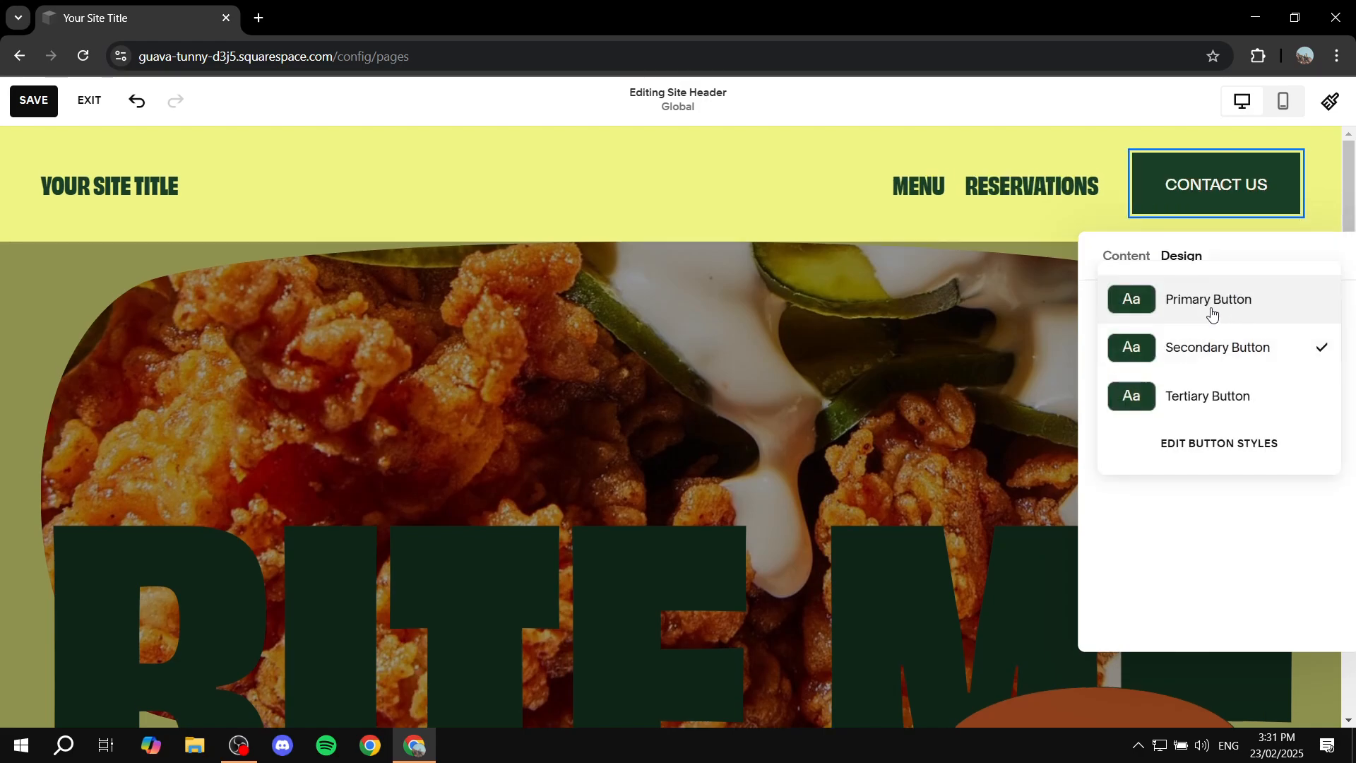
left_click(1211, 309)
left_click(1225, 346)
left_click(1206, 379)
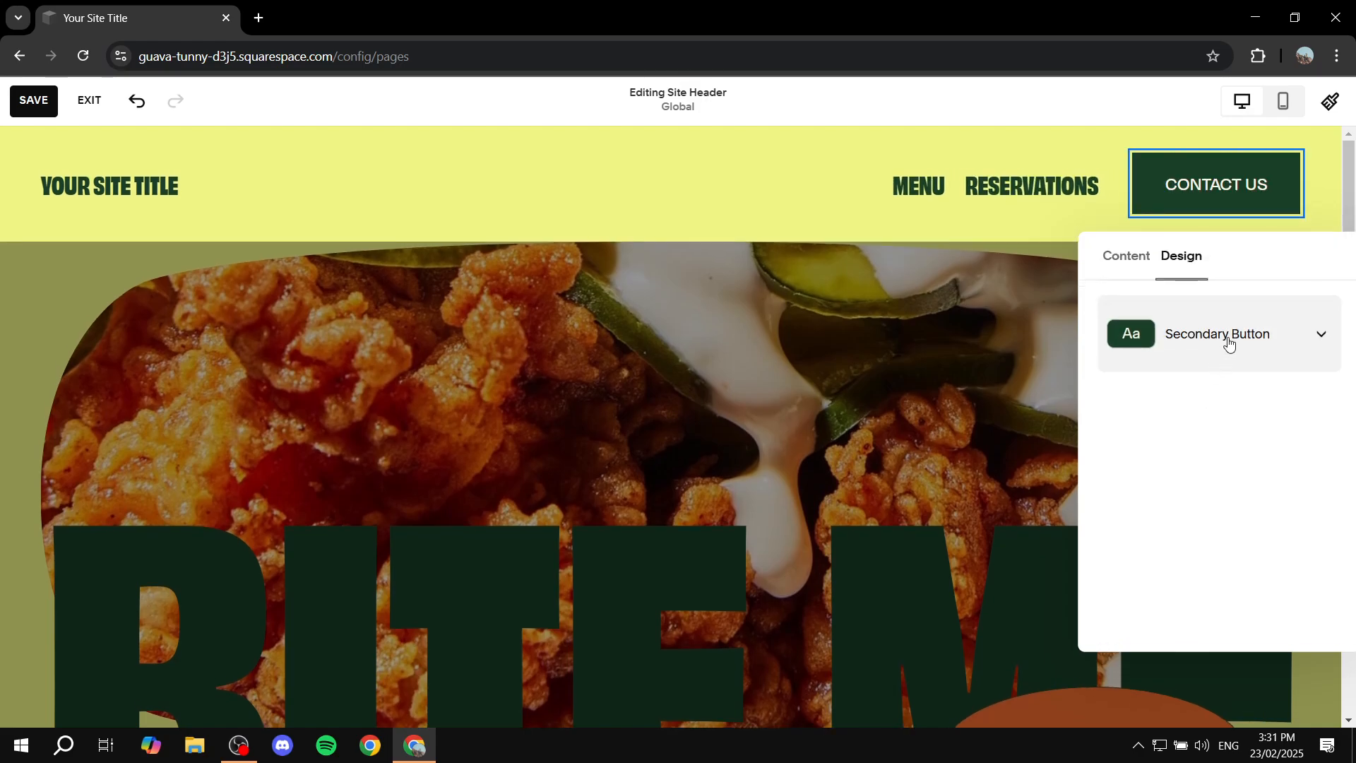
left_click(1229, 342)
left_click(1206, 394)
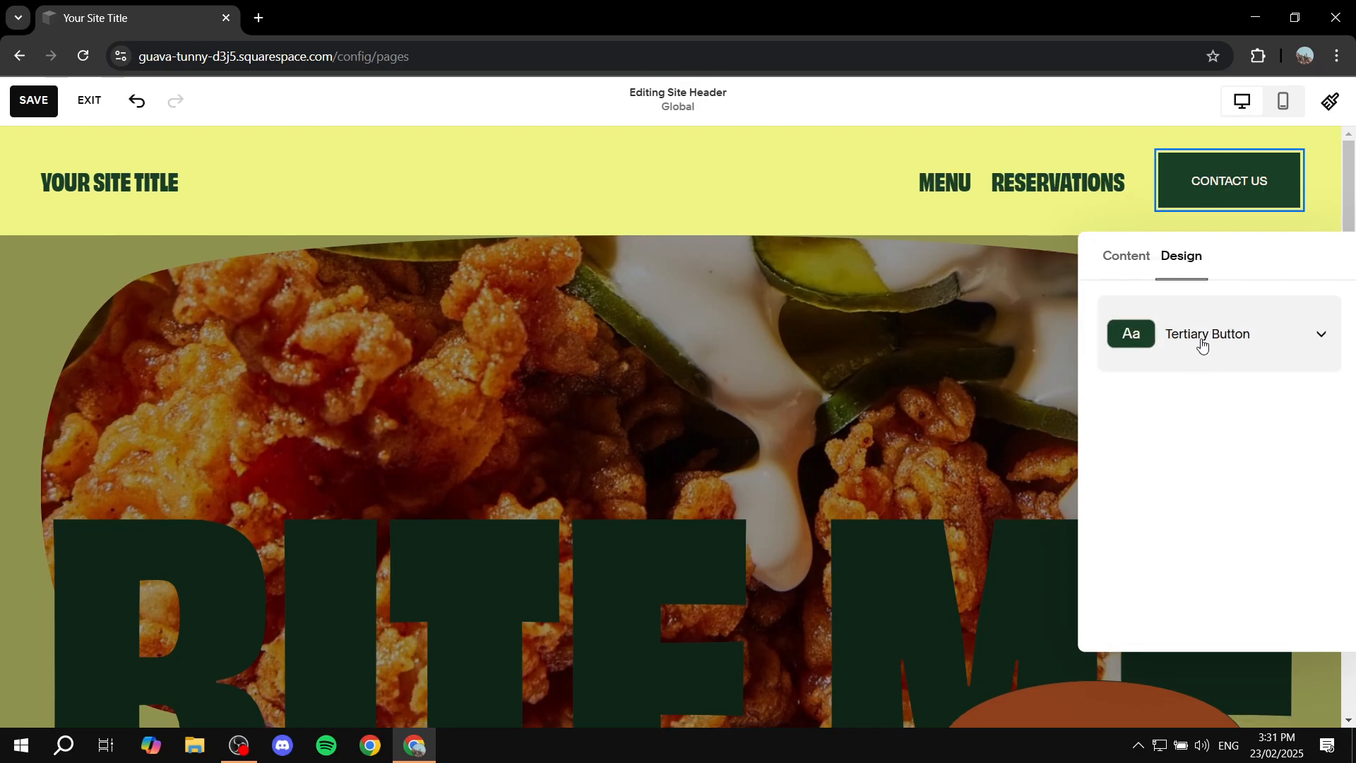
left_click(1241, 332)
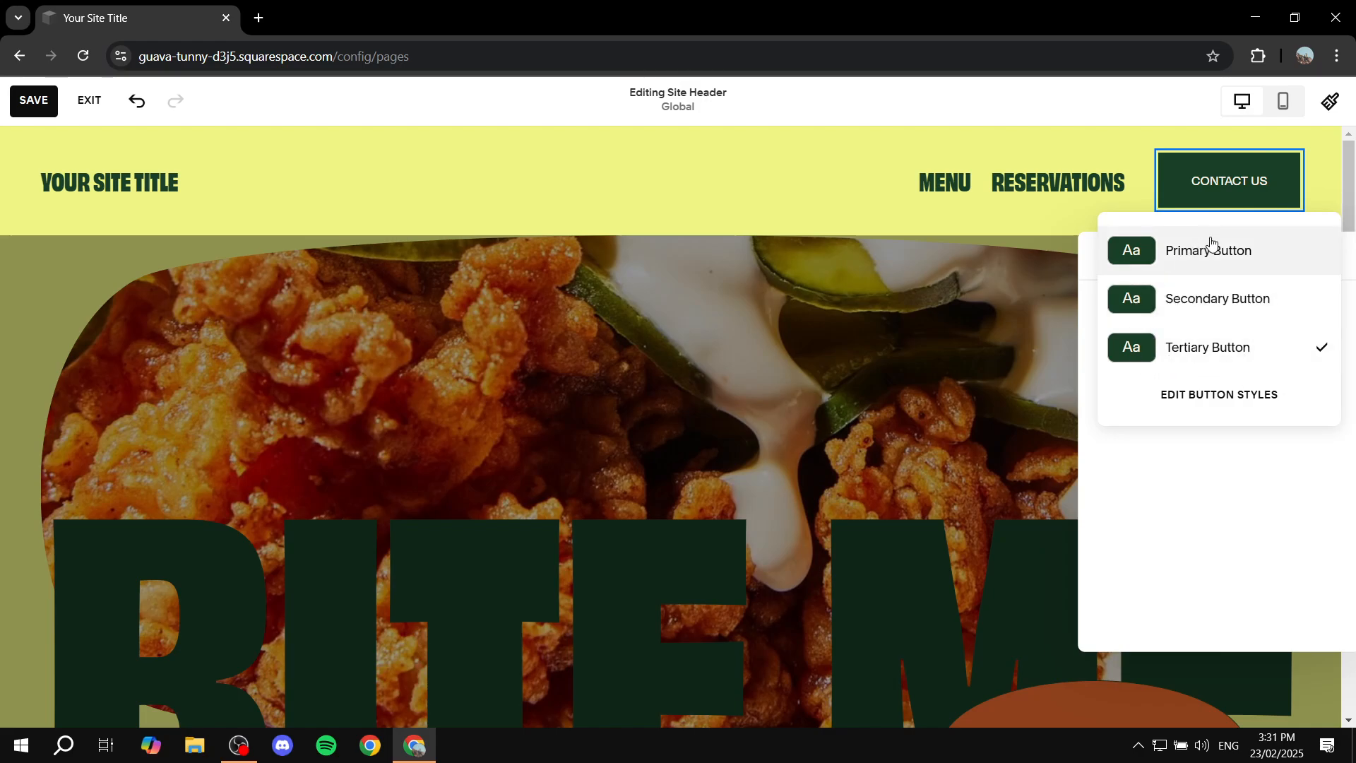
left_click(1221, 311)
left_click(1217, 342)
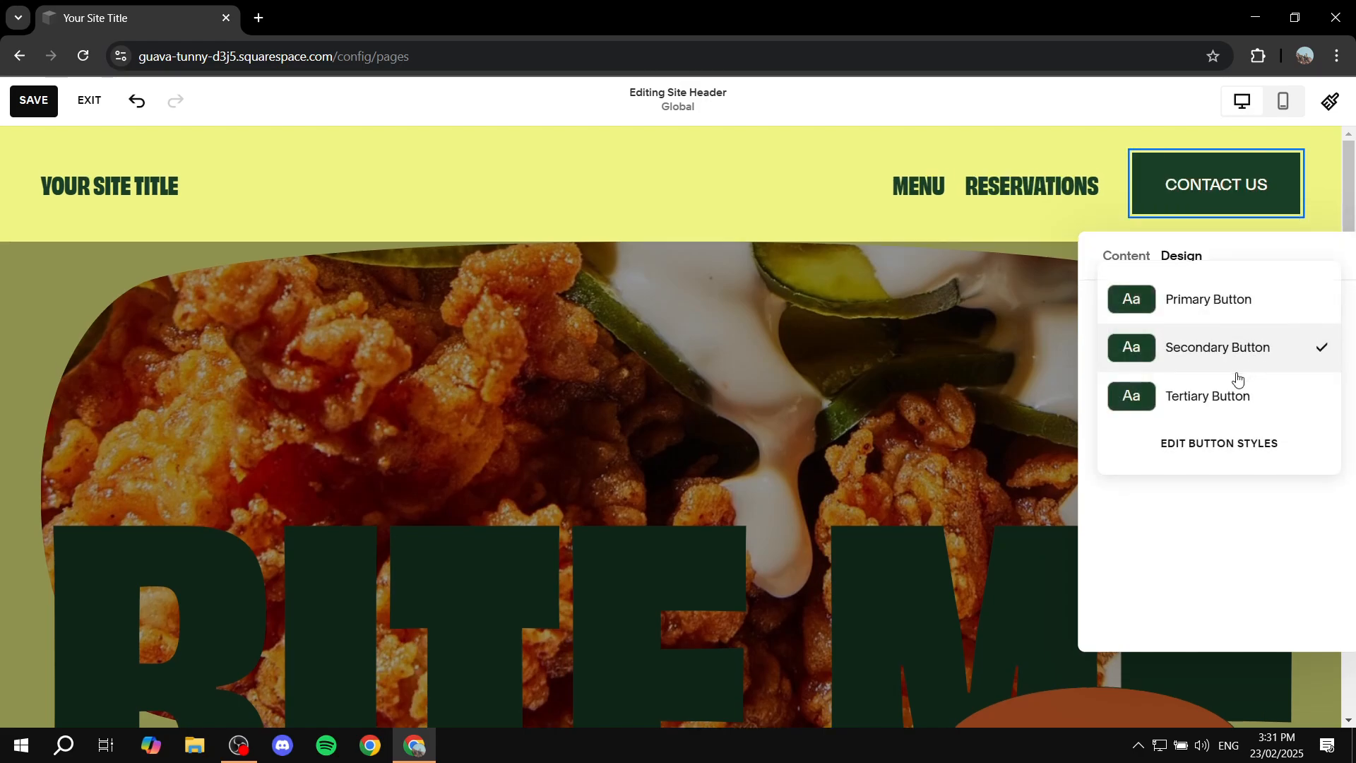
left_click(1205, 397)
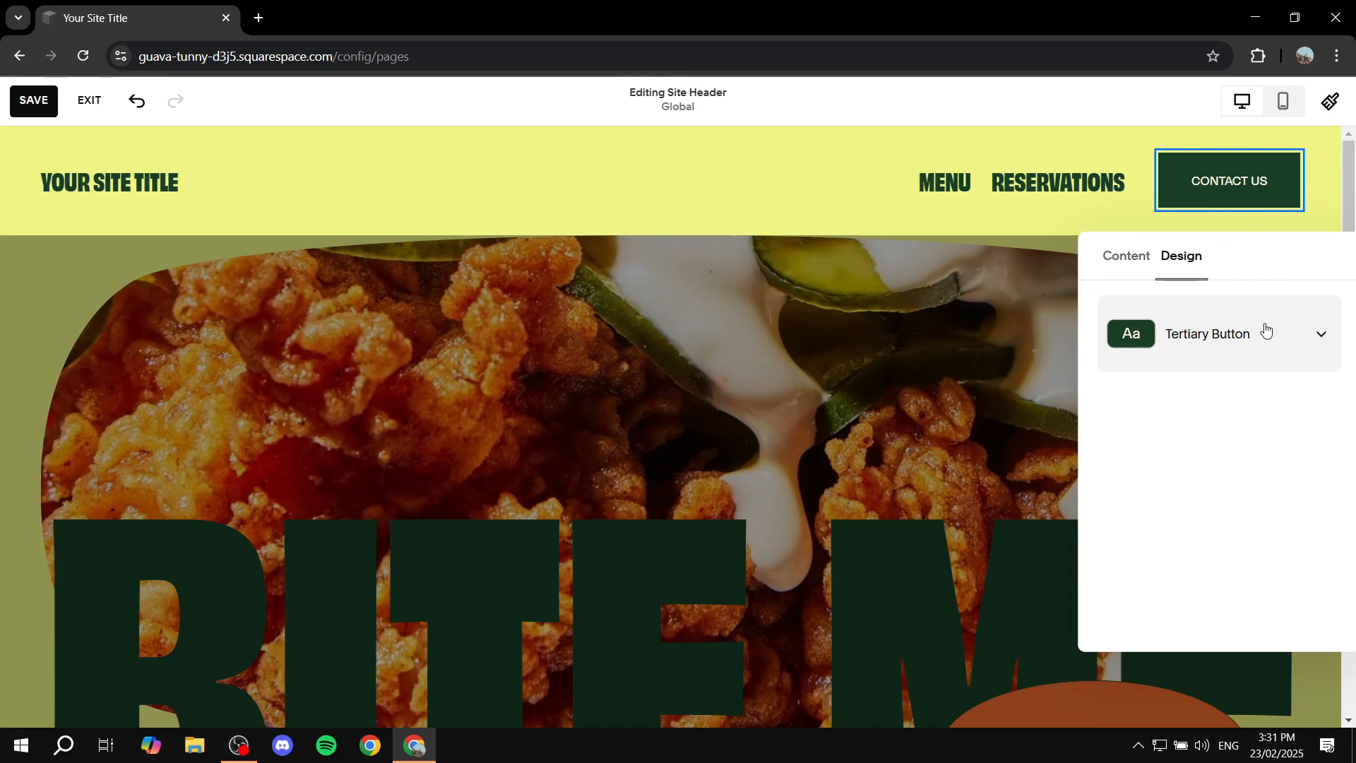
Step: Leave the button's settings and open the design settings of the whole site header
left_click(927, 205)
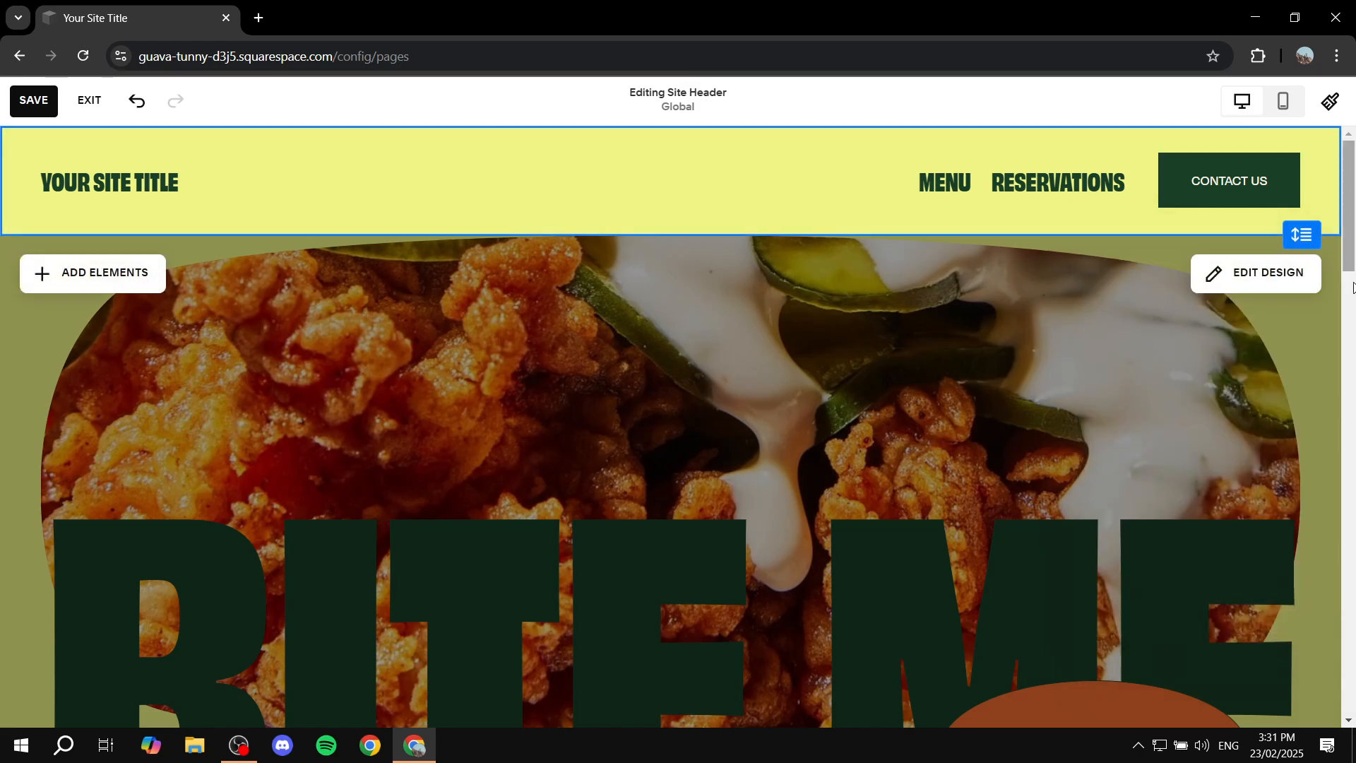
left_click(1301, 163)
left_click(1320, 151)
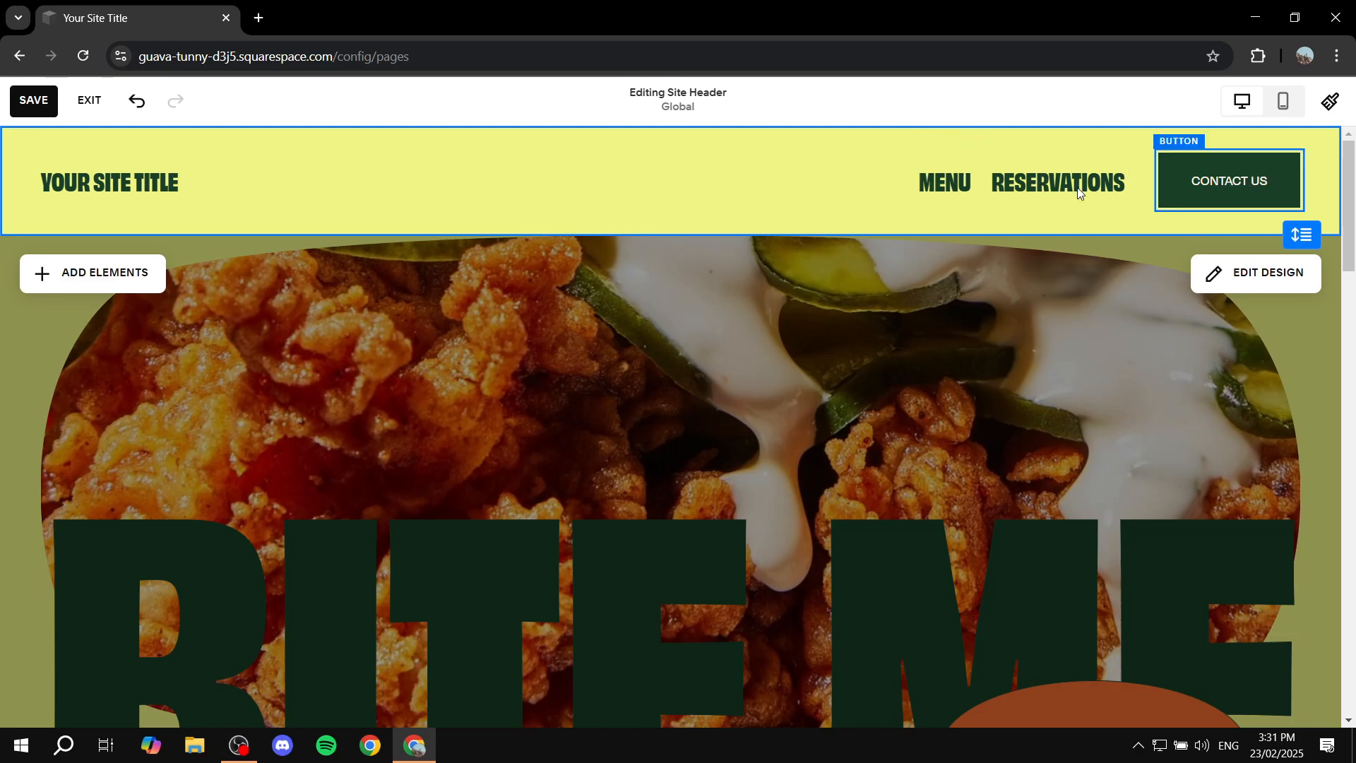
left_click(1246, 279)
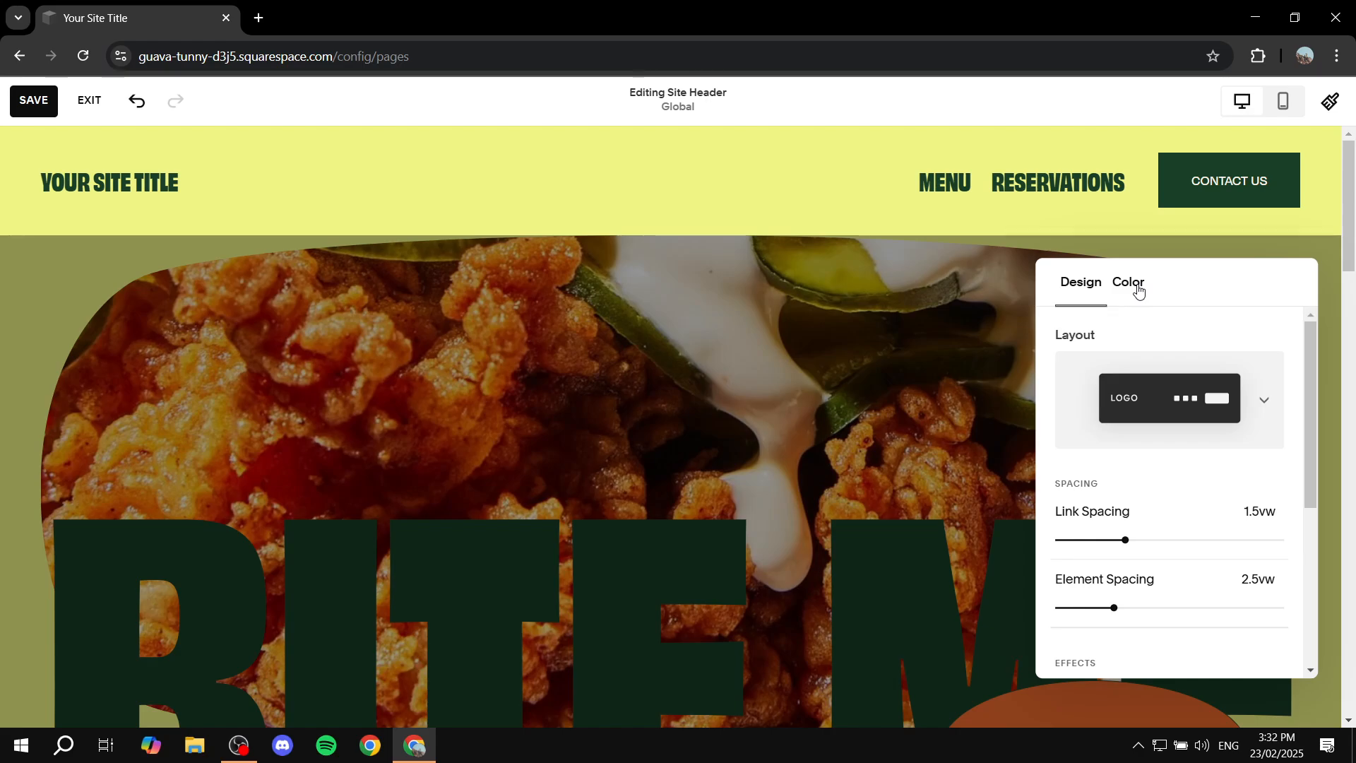
Step: Try header layouts with the navigation beside the logo and centred, and restore the one with navigation beside the button
left_click(1254, 401)
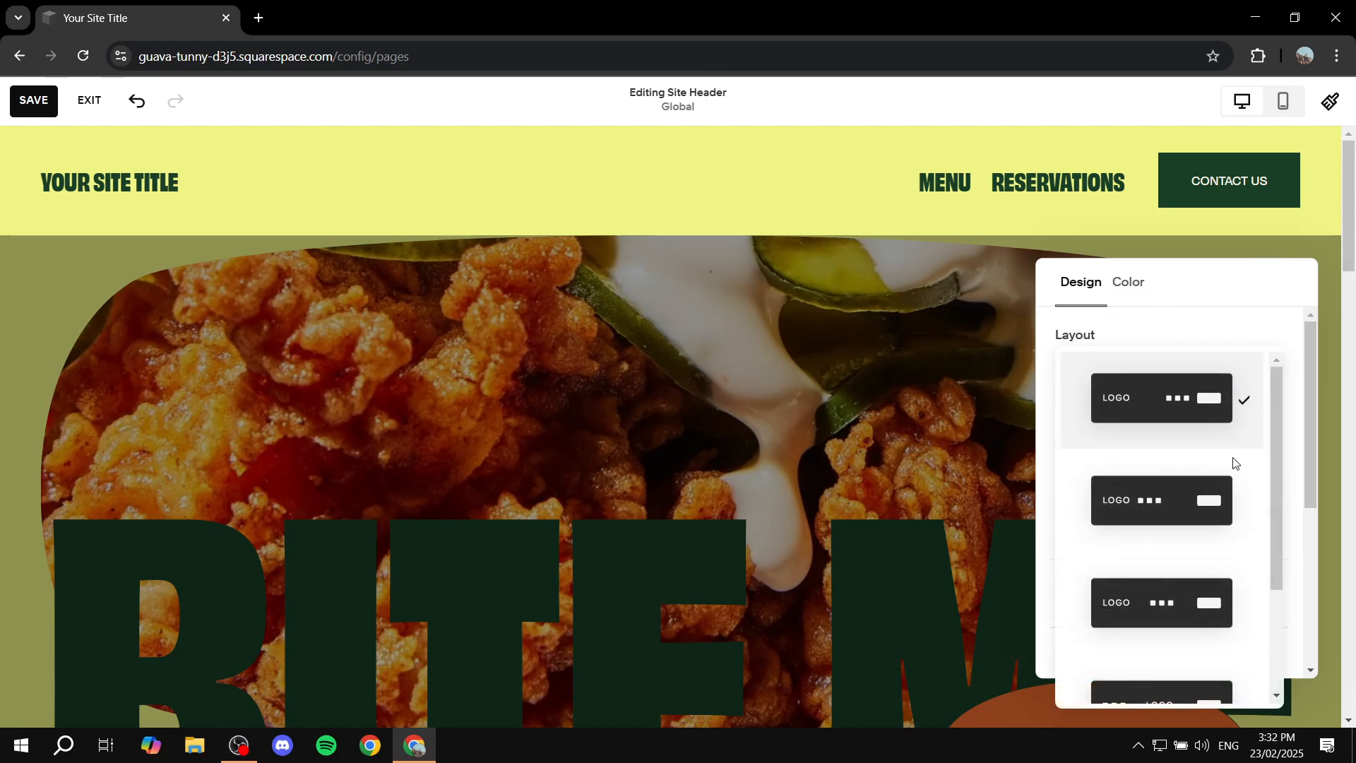
left_click(1203, 509)
left_click(1254, 406)
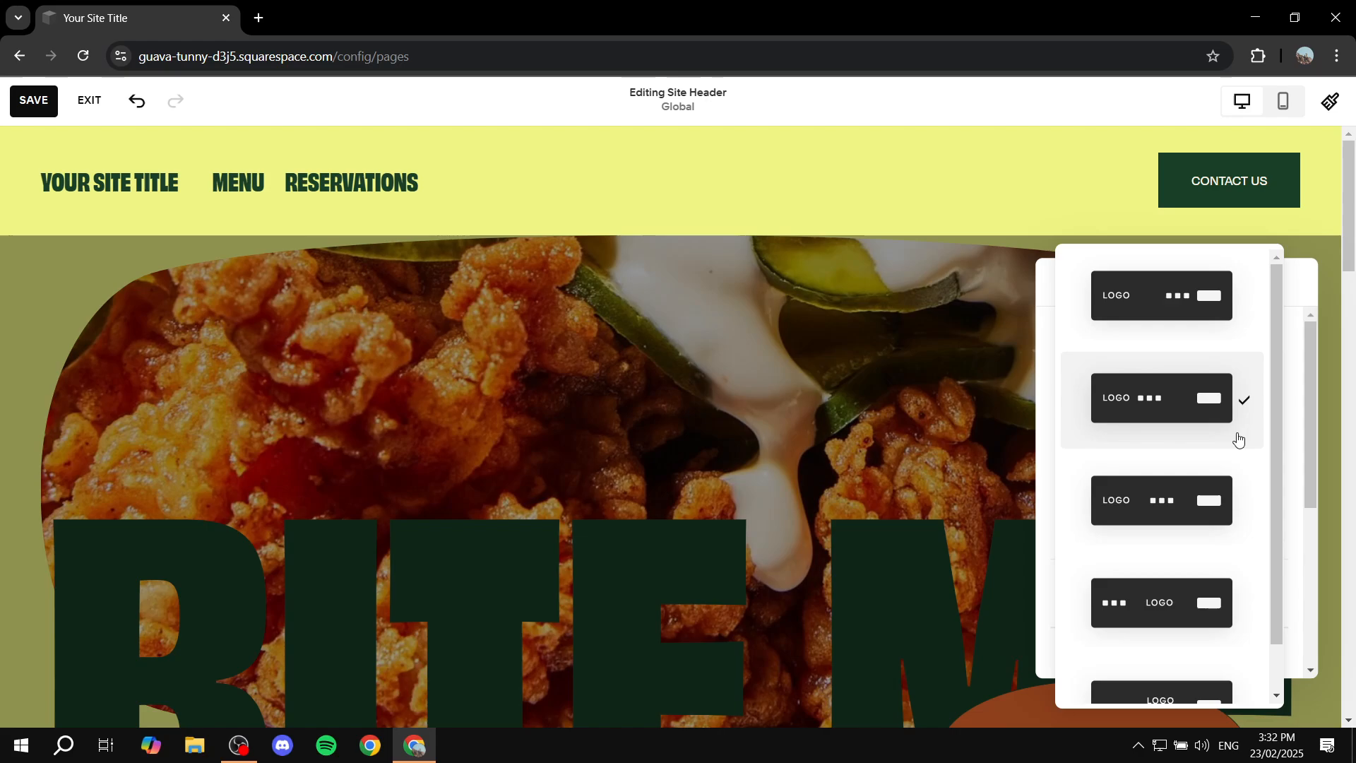
left_click(1165, 520)
left_click(1235, 406)
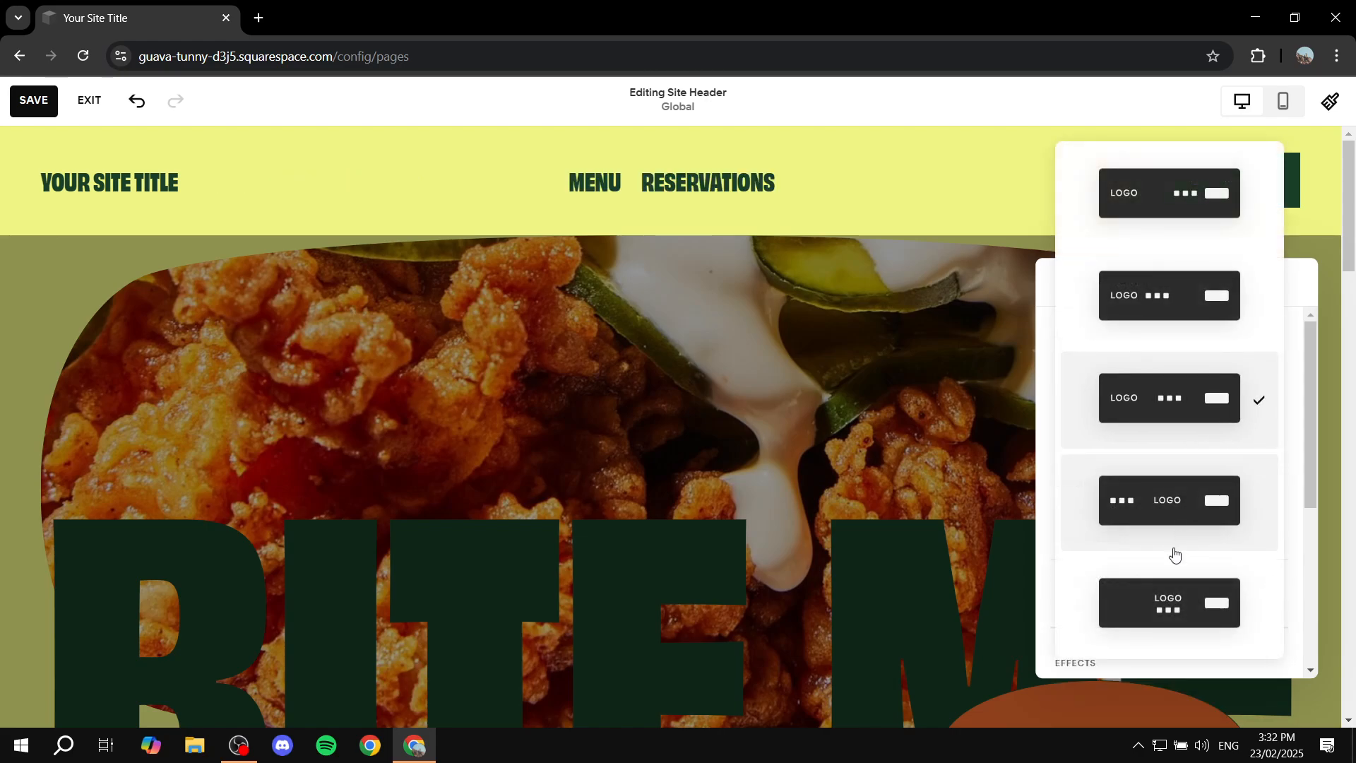
left_click(1220, 216)
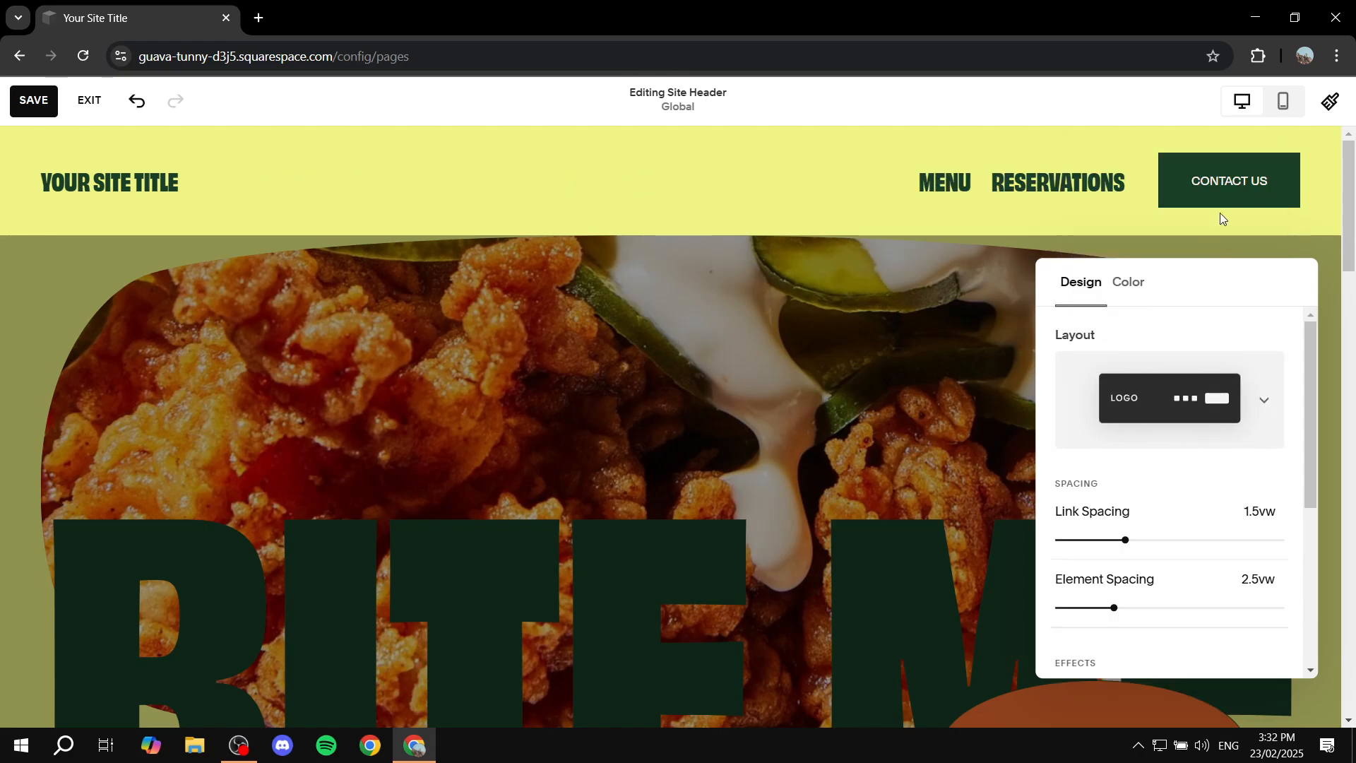
Step: Set the site header's color style to Solid
left_click(1137, 298)
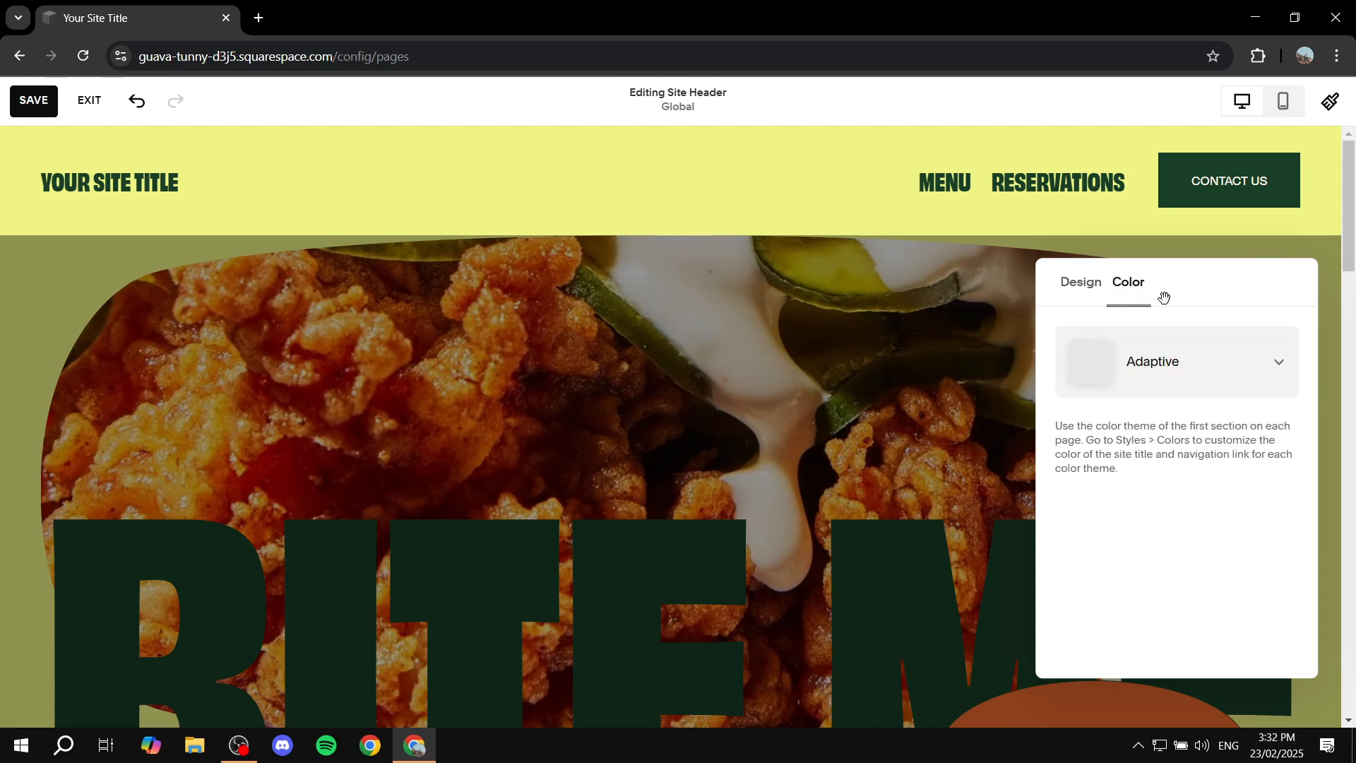
left_click(1225, 362)
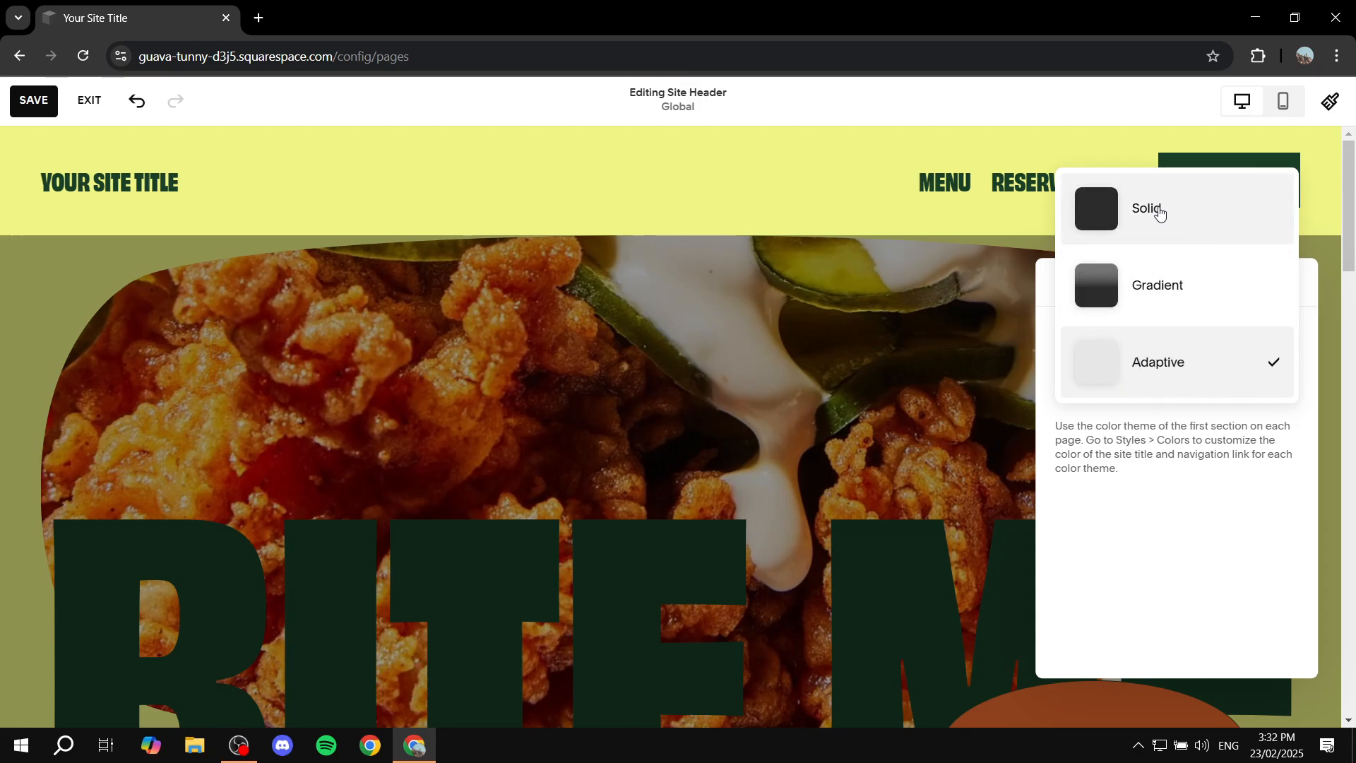
left_click(1184, 215)
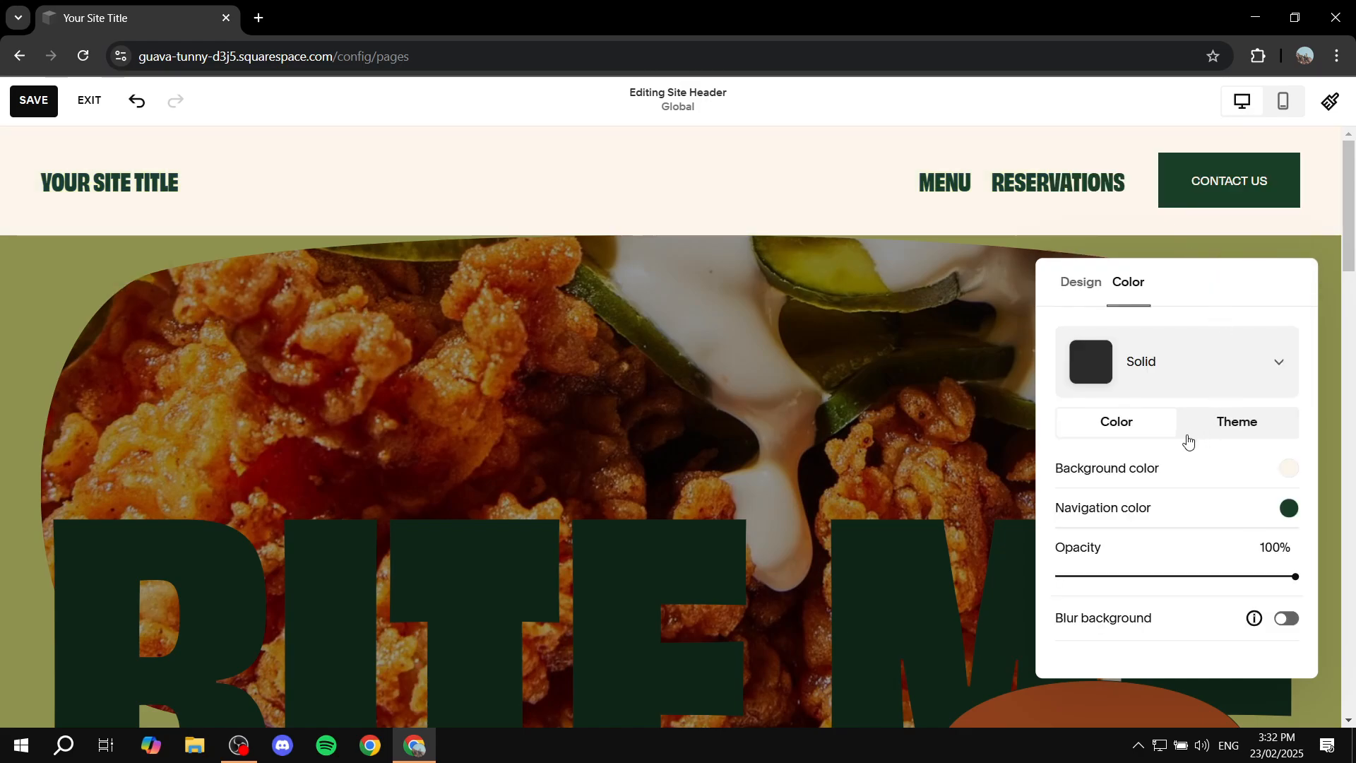
Step: Try the Adaptive and Gradient color styles on the site header and return it to Solid
left_click(1234, 422)
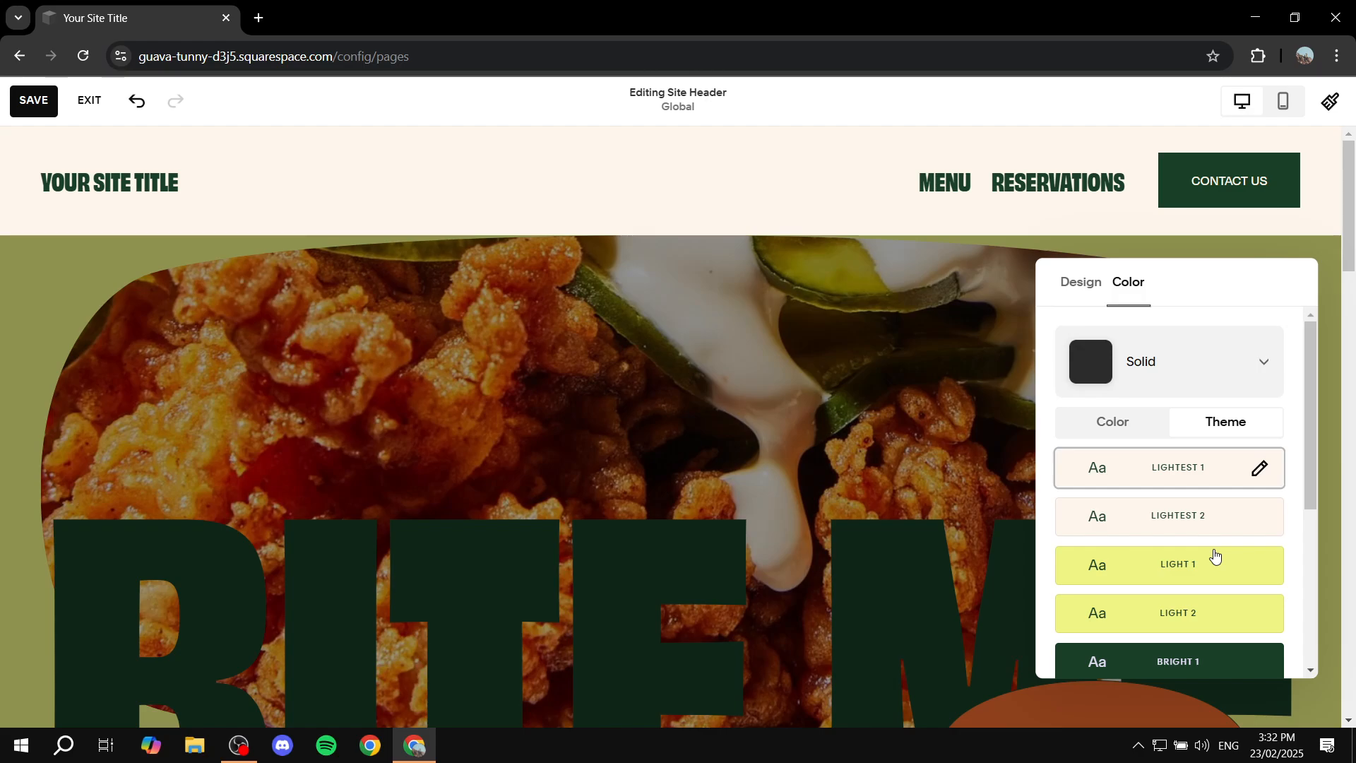
left_click(1214, 375)
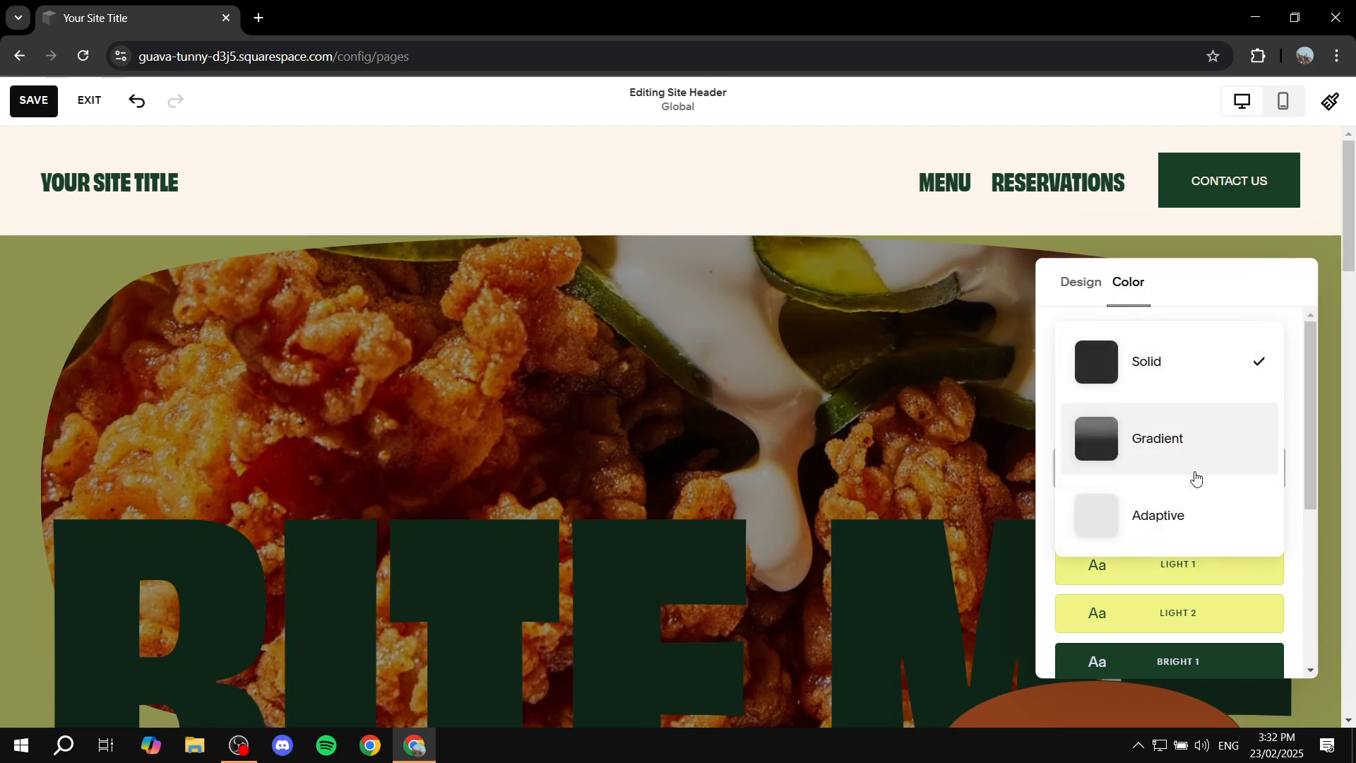
left_click(1168, 521)
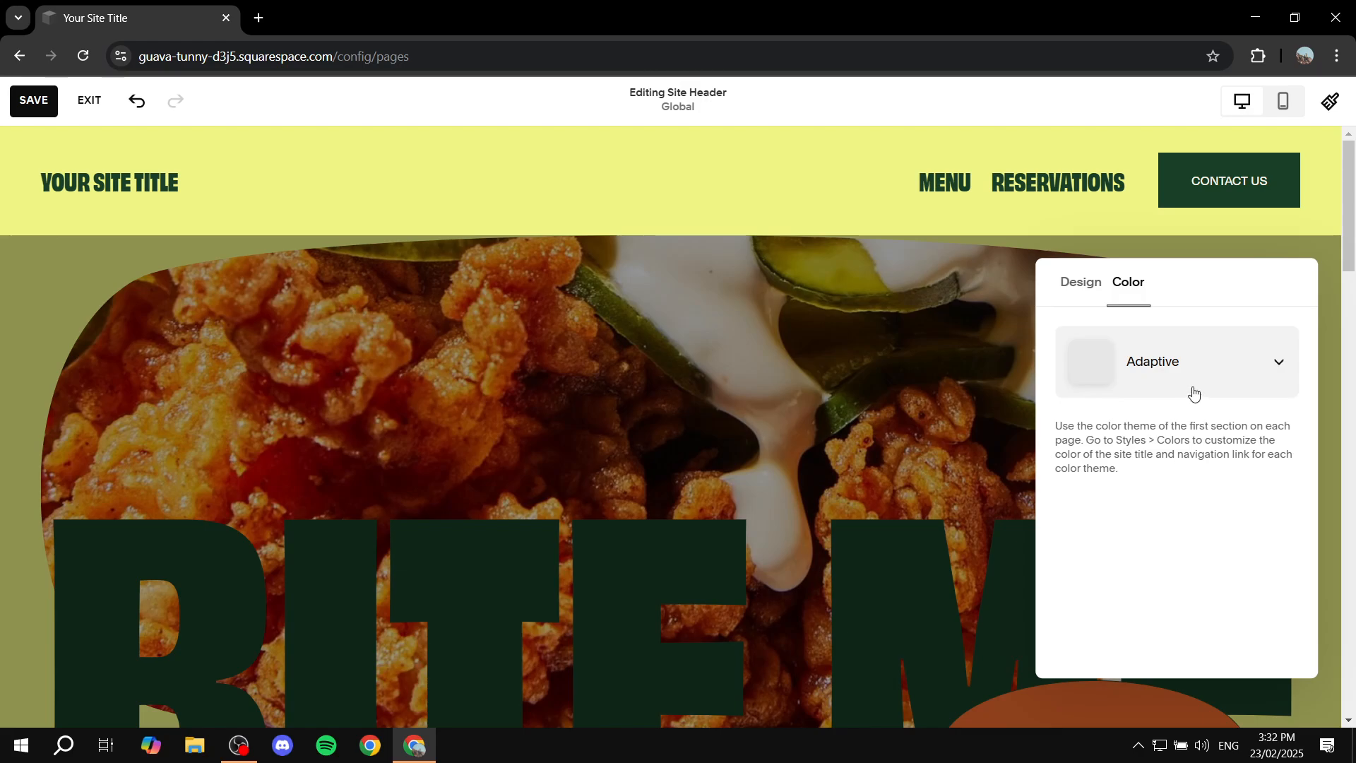
left_click(769, 332)
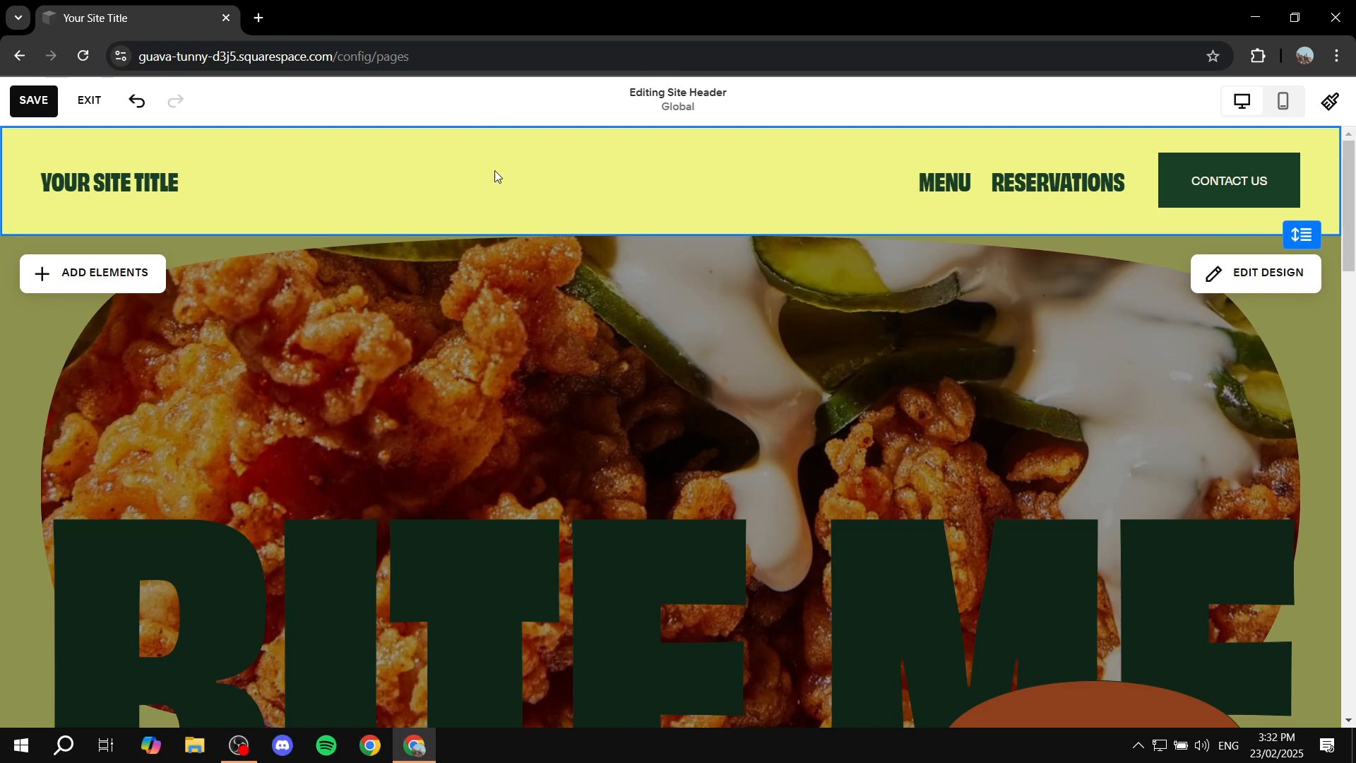
left_click(1237, 274)
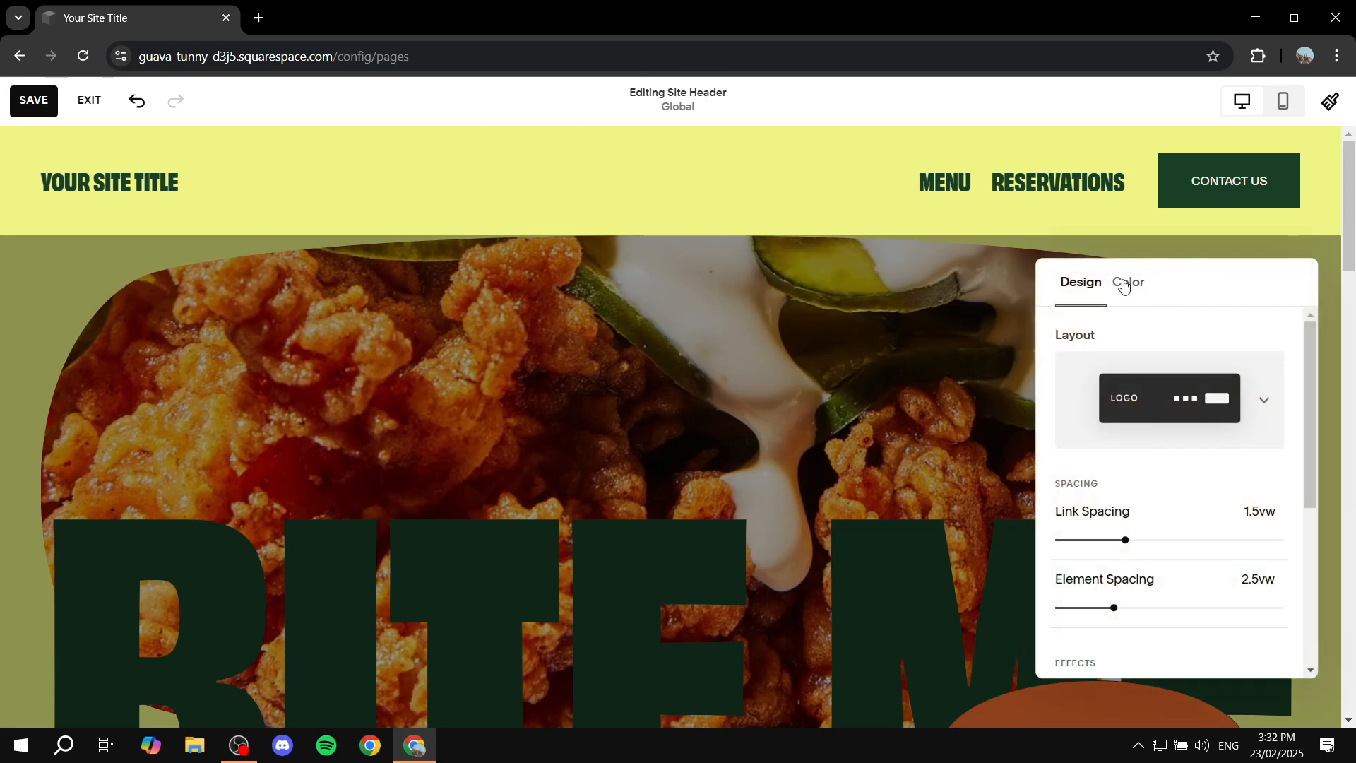
left_click(1127, 283)
left_click(1250, 351)
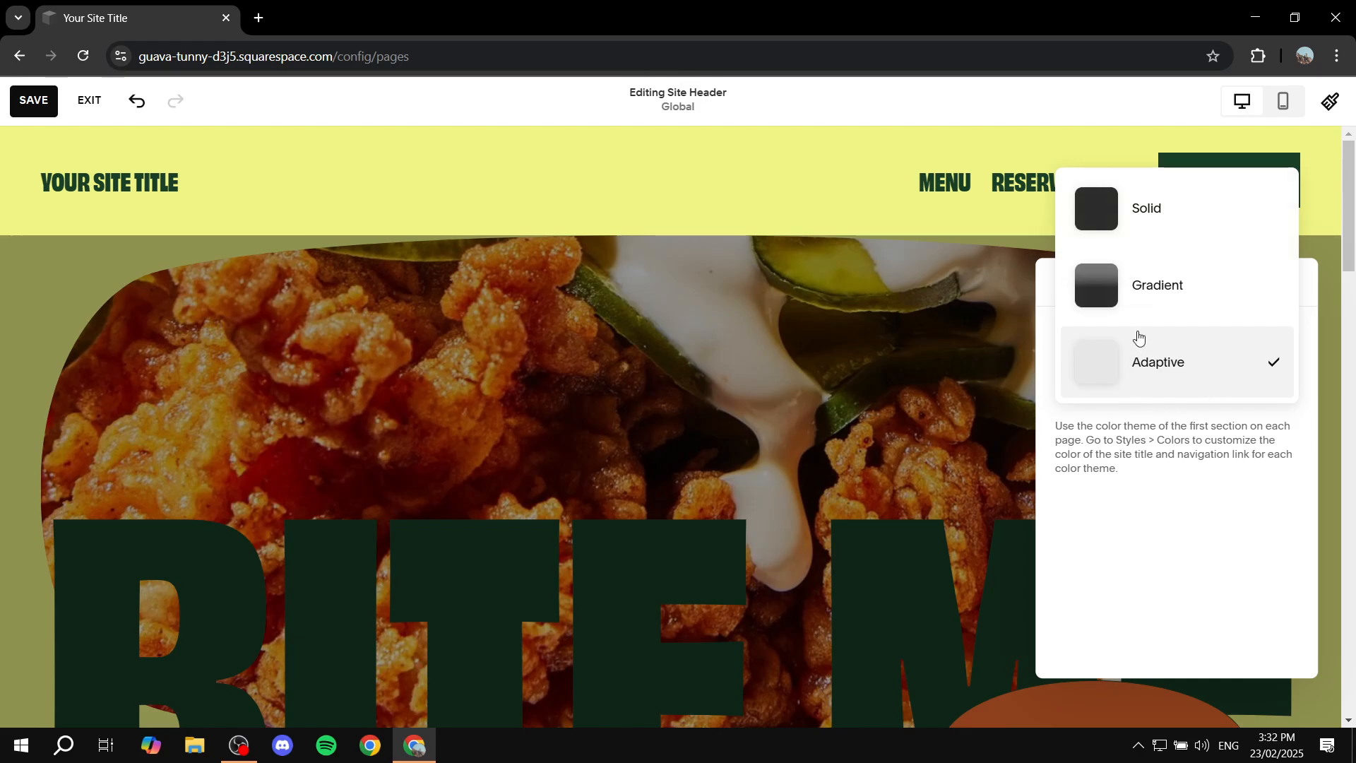
left_click(1137, 305)
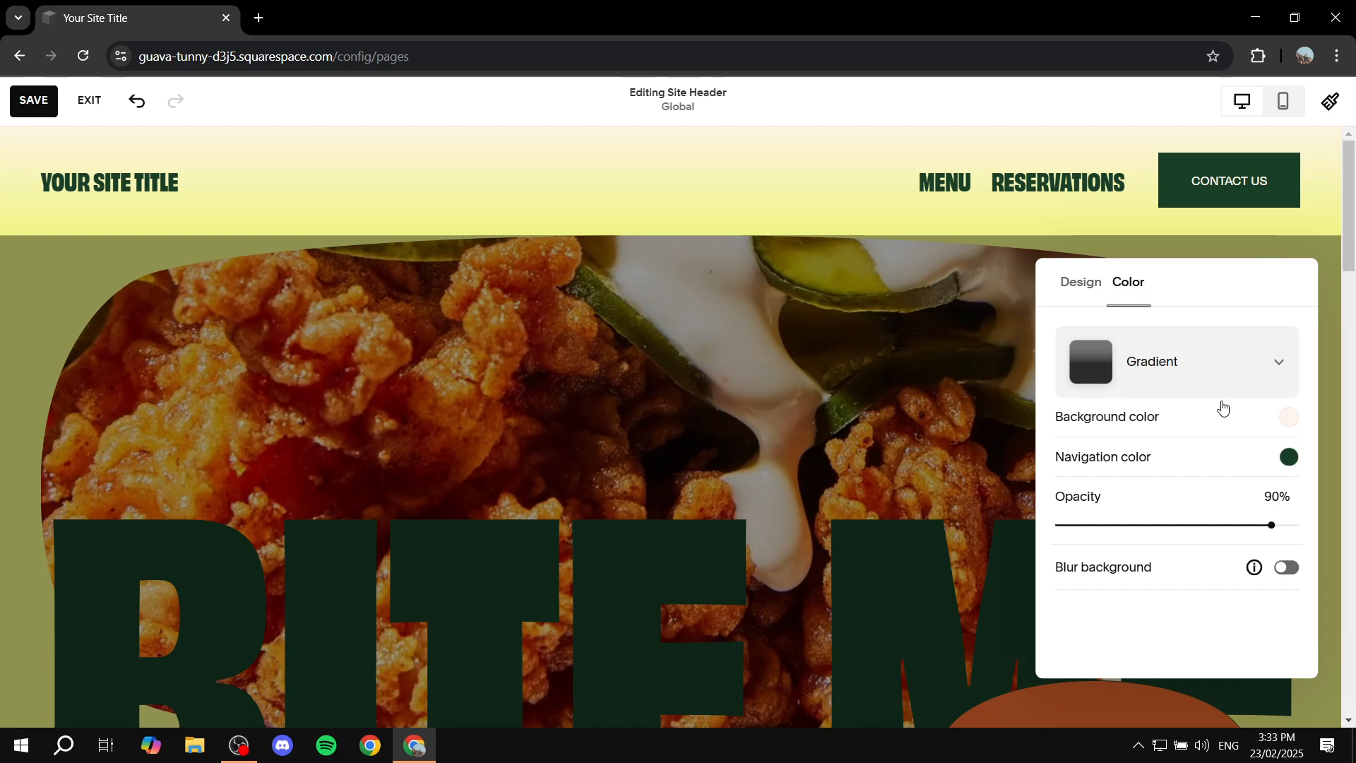
left_click(1155, 375)
left_click(1173, 296)
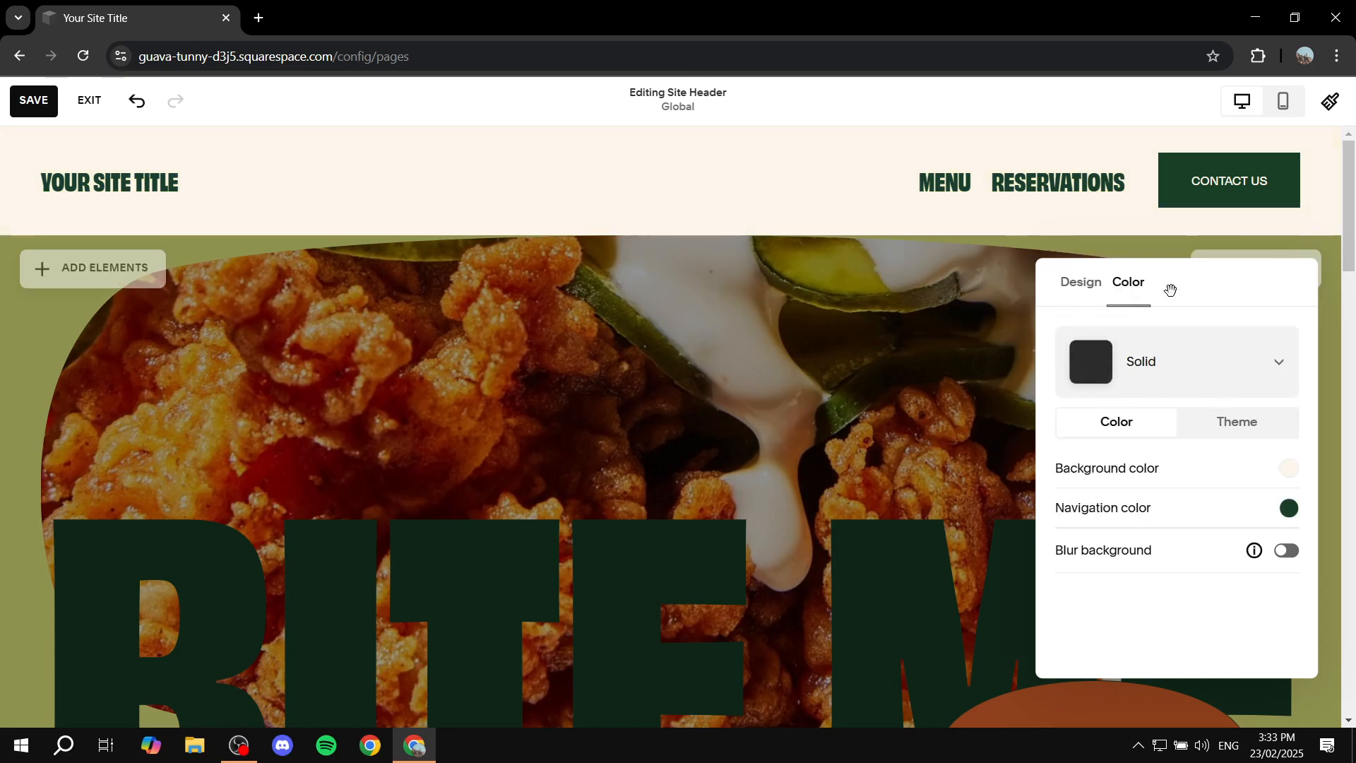
Step: Examine the color themes available for the header's Solid style and leave the header's design settings
left_click(1242, 425)
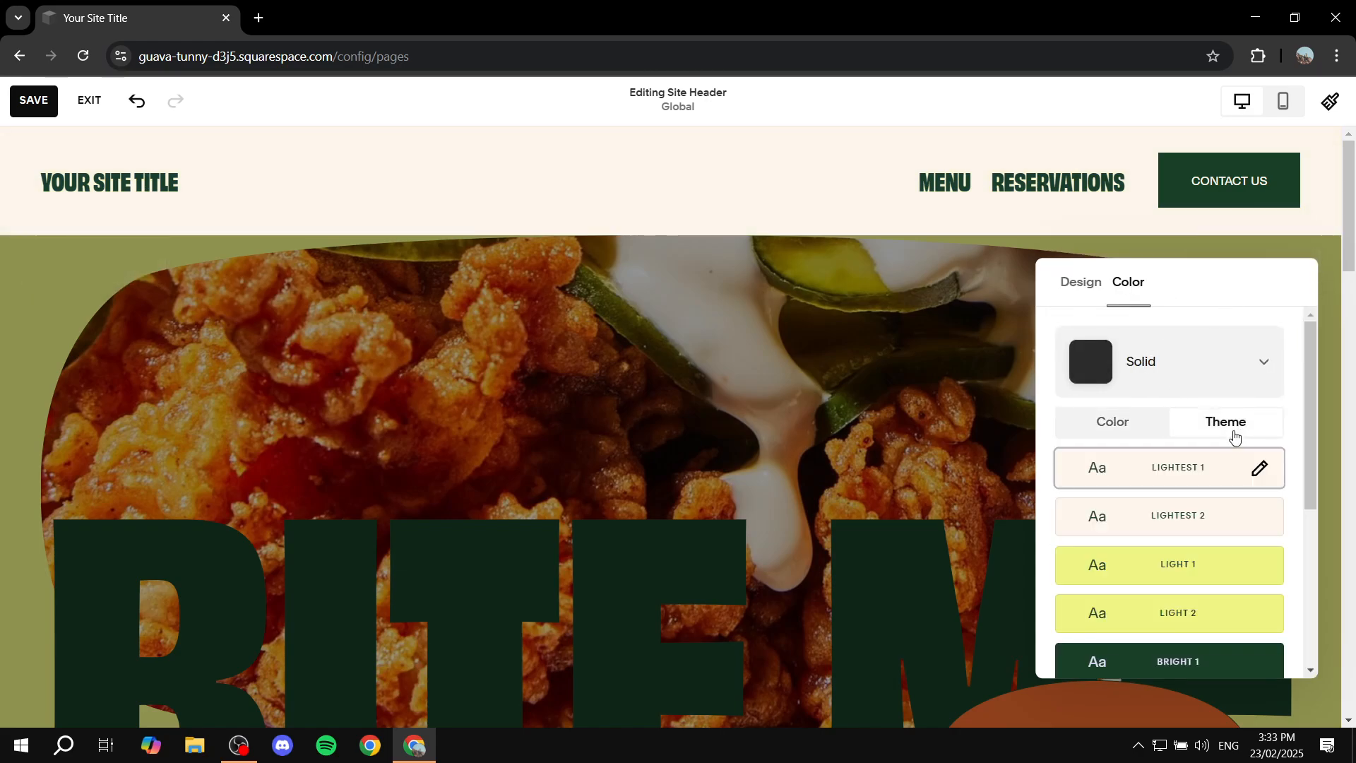
scroll(1201, 480, "down", 2)
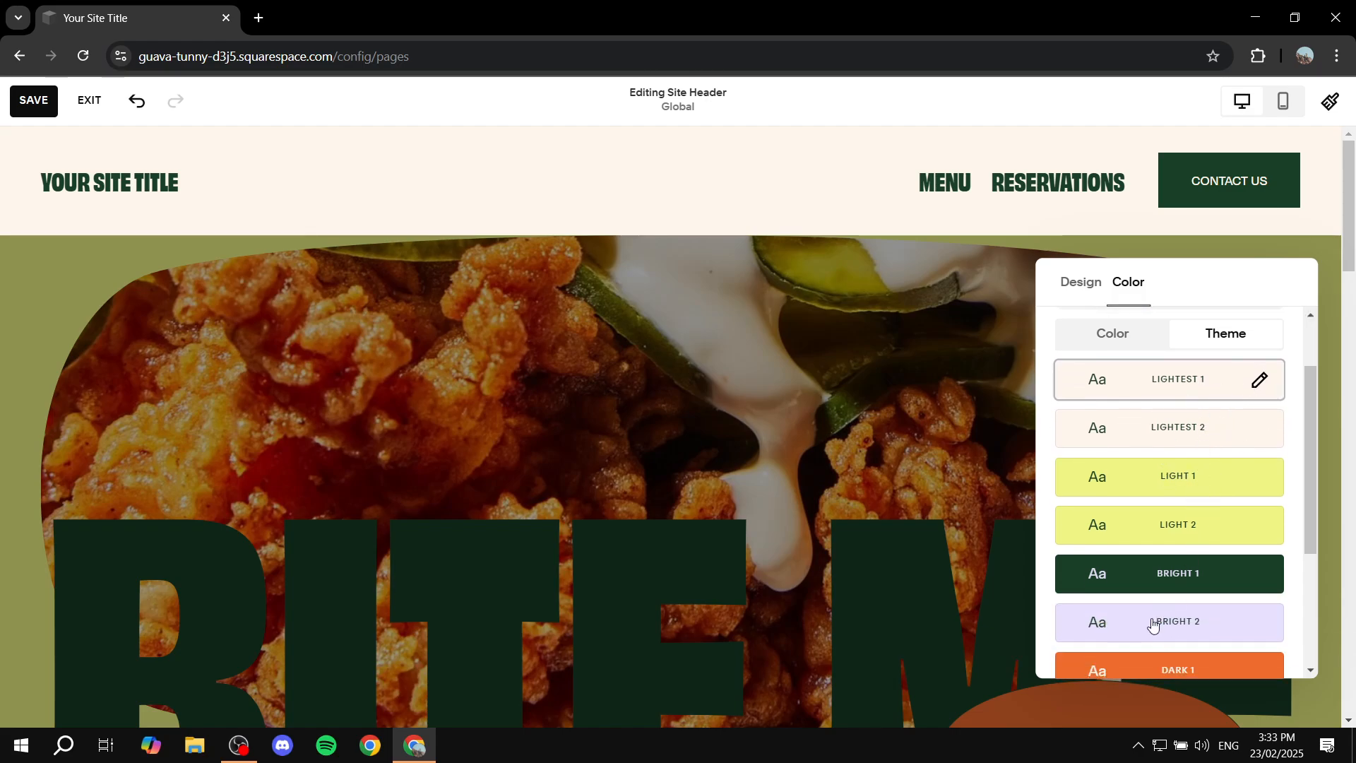
scroll(1221, 609, "up", 2)
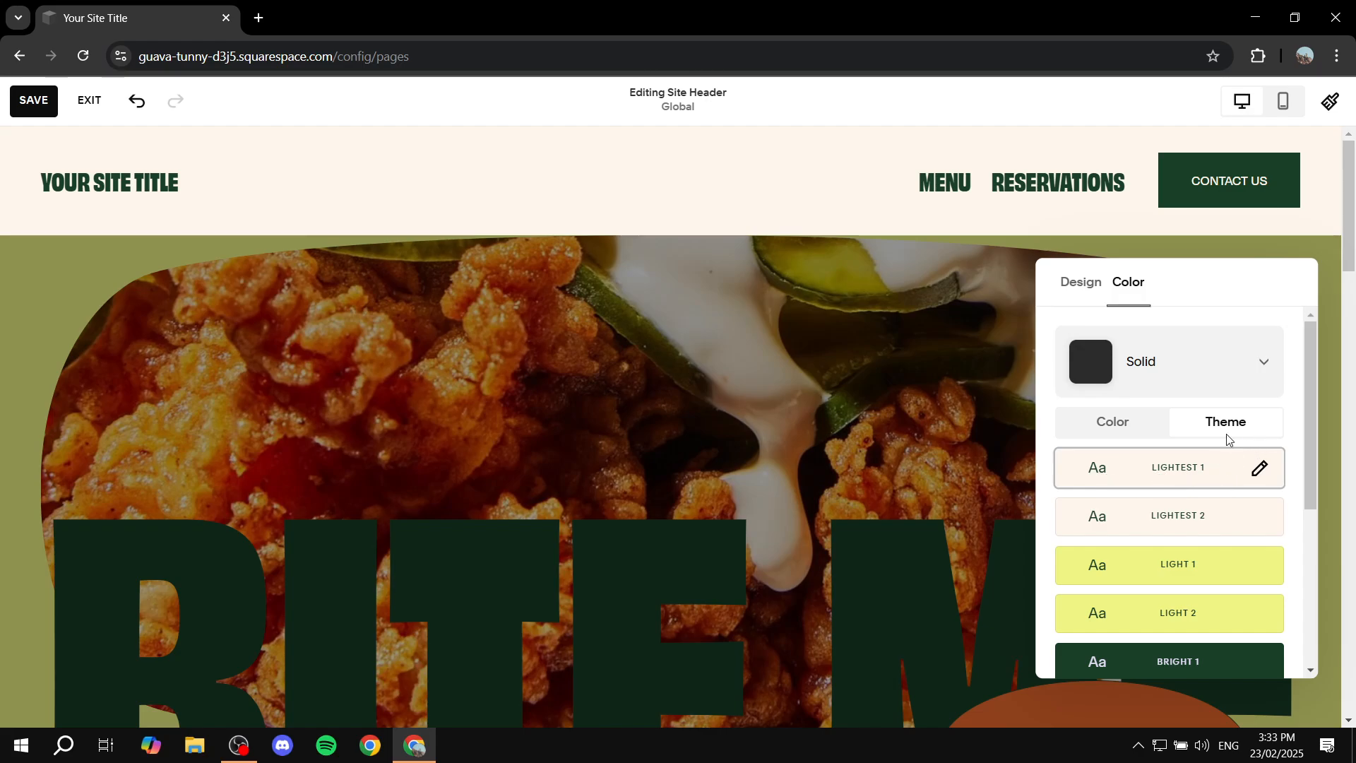
left_click(876, 223)
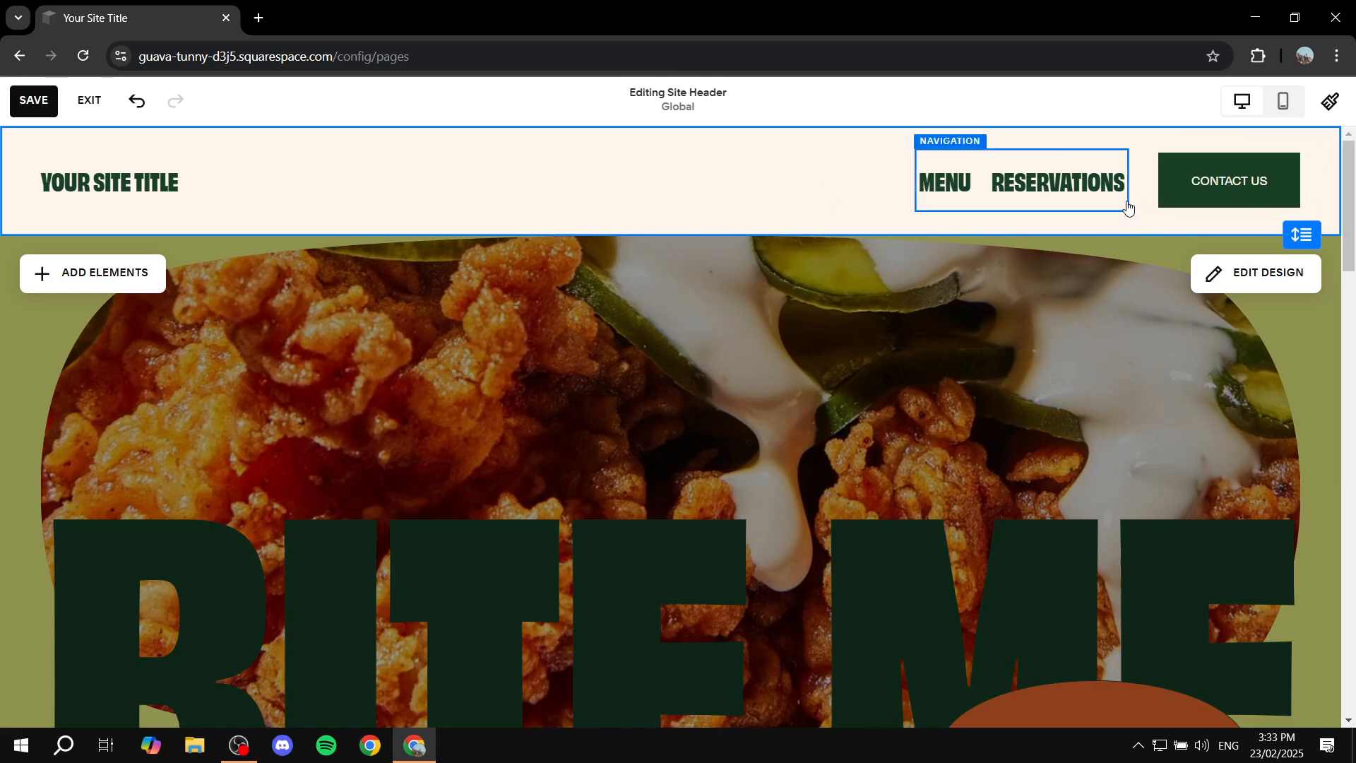
Step: Review the style choices in the Contact Us button's design settings and leave them without picking another
left_click(1199, 185)
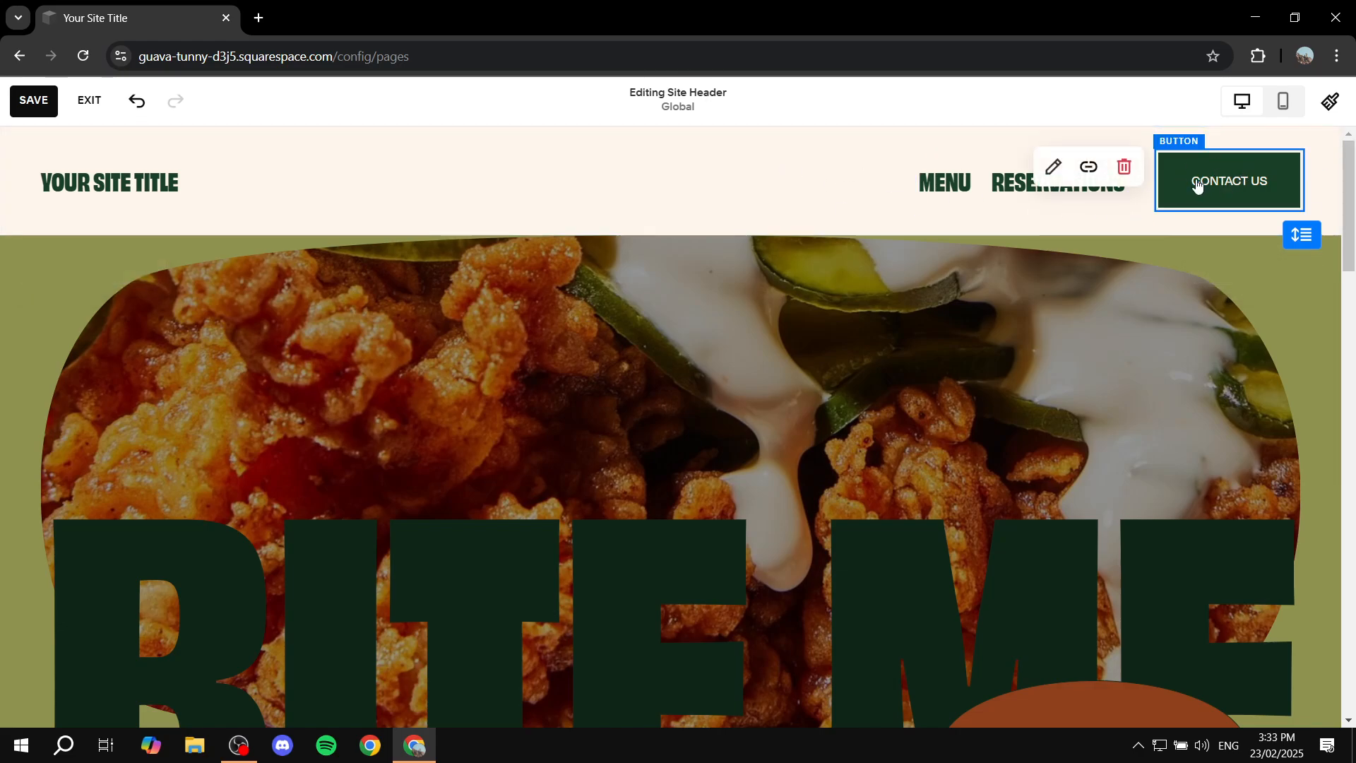
left_click(1049, 168)
left_click(1166, 255)
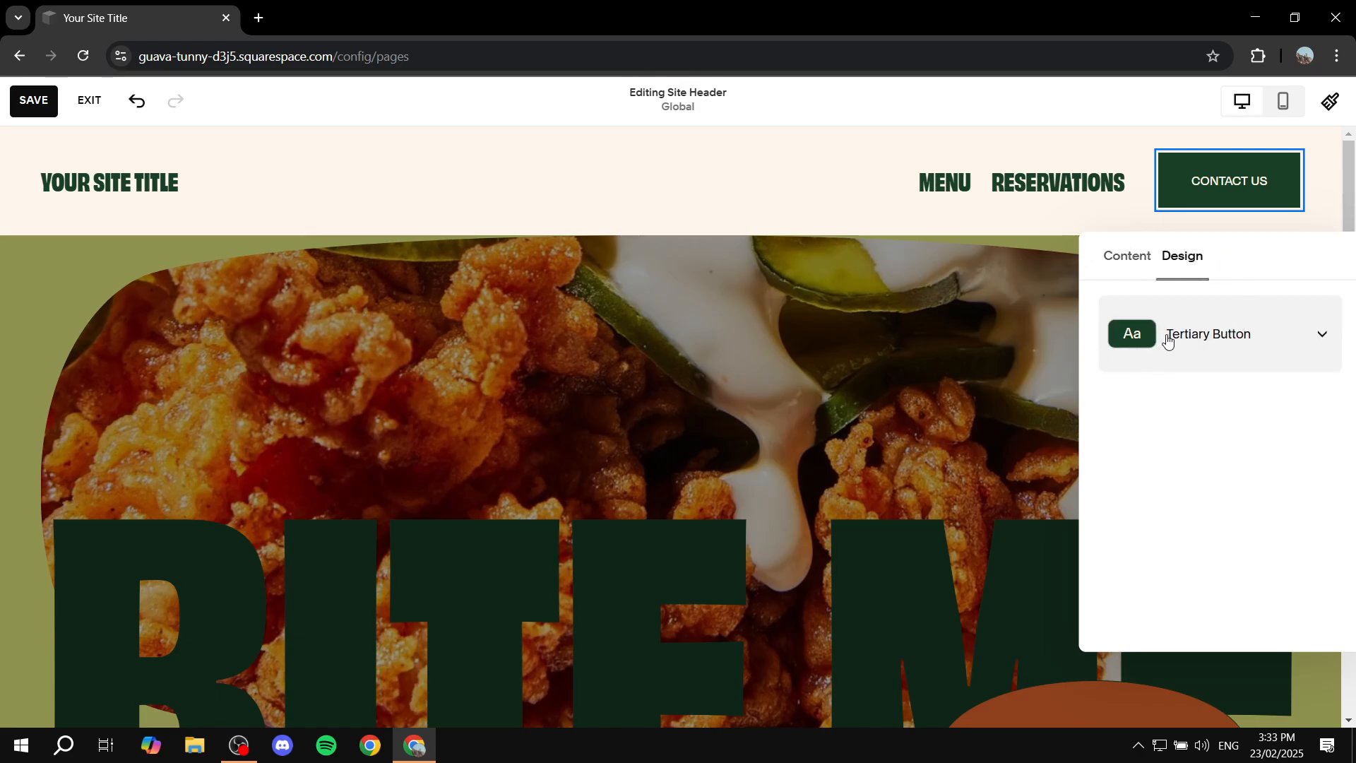
left_click(1244, 340)
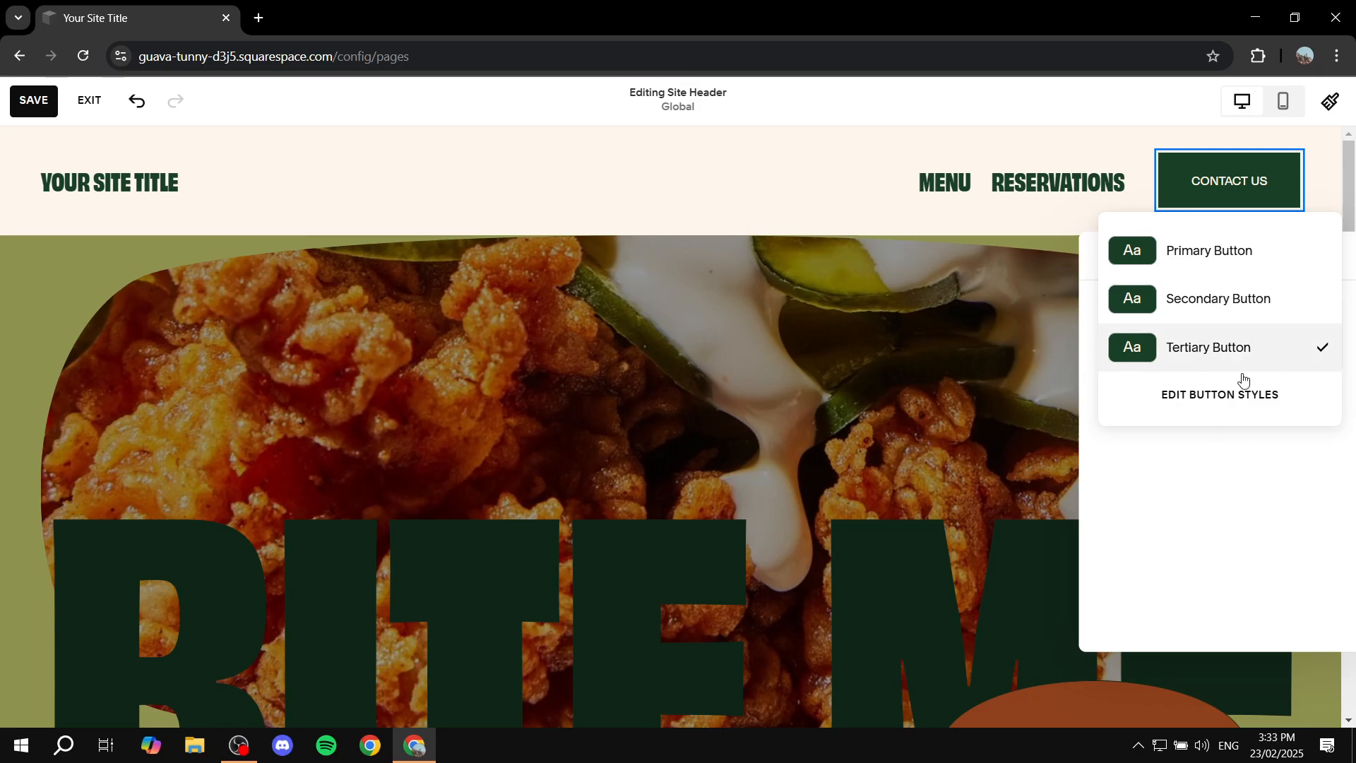
left_click(1026, 415)
left_click(963, 294)
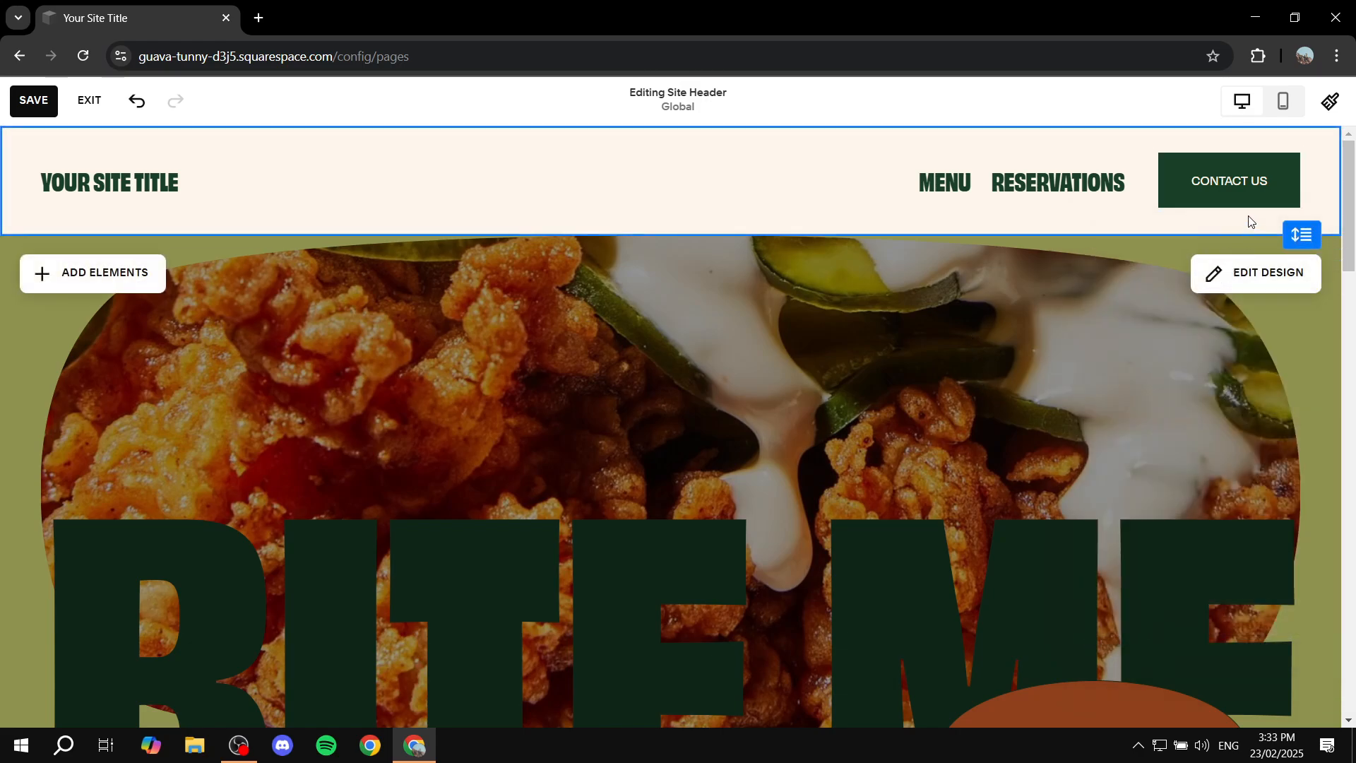
Step: Go to the color settings in Site Styles and open the Lightest 1 color theme for editing
left_click(1332, 104)
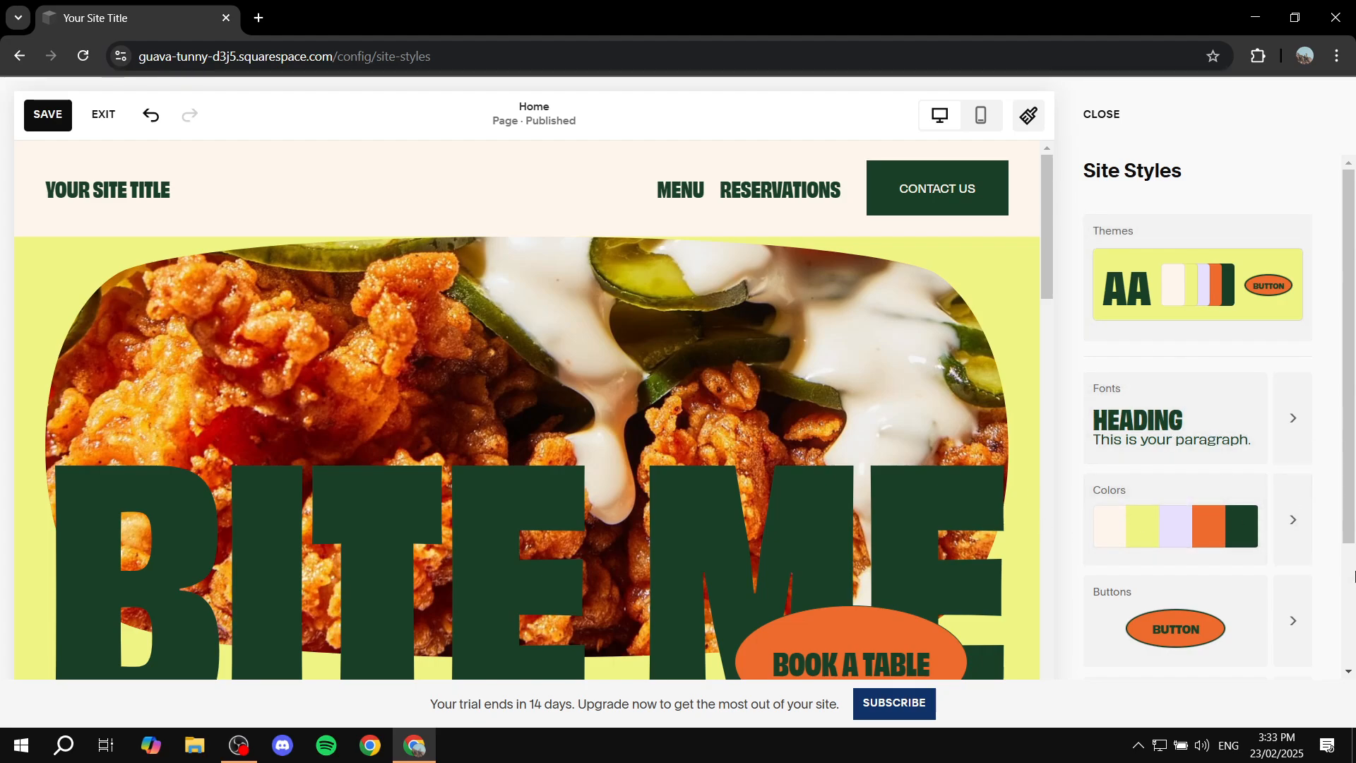
left_click(1209, 526)
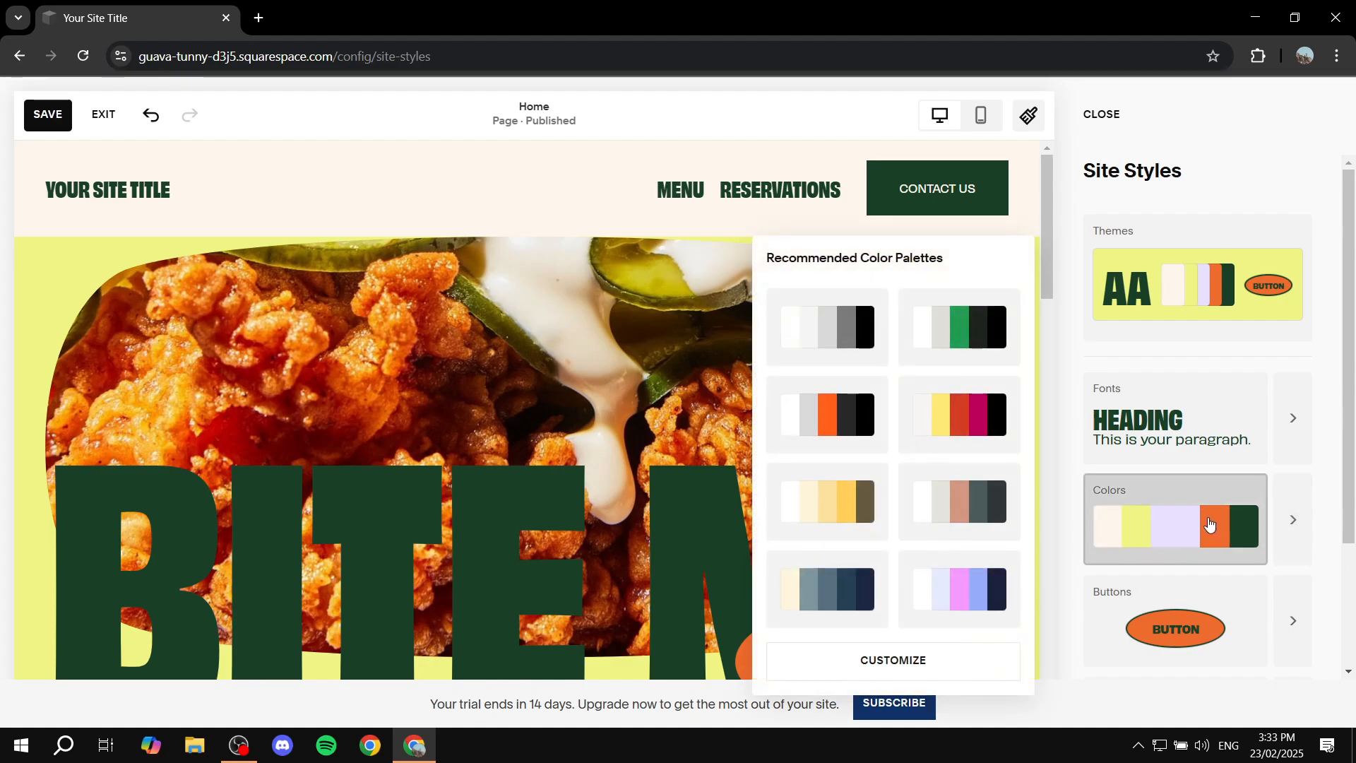
left_click(1293, 521)
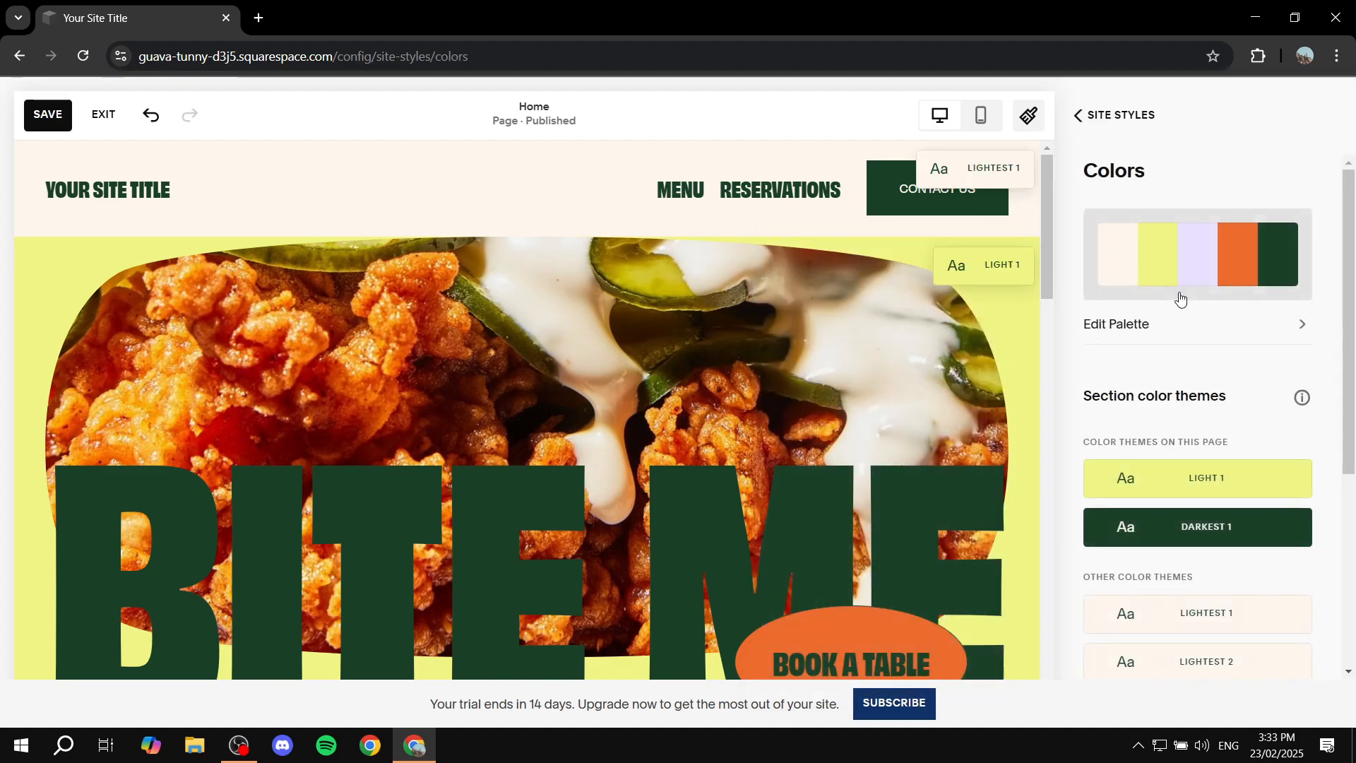
scroll(1268, 376, "down", 3)
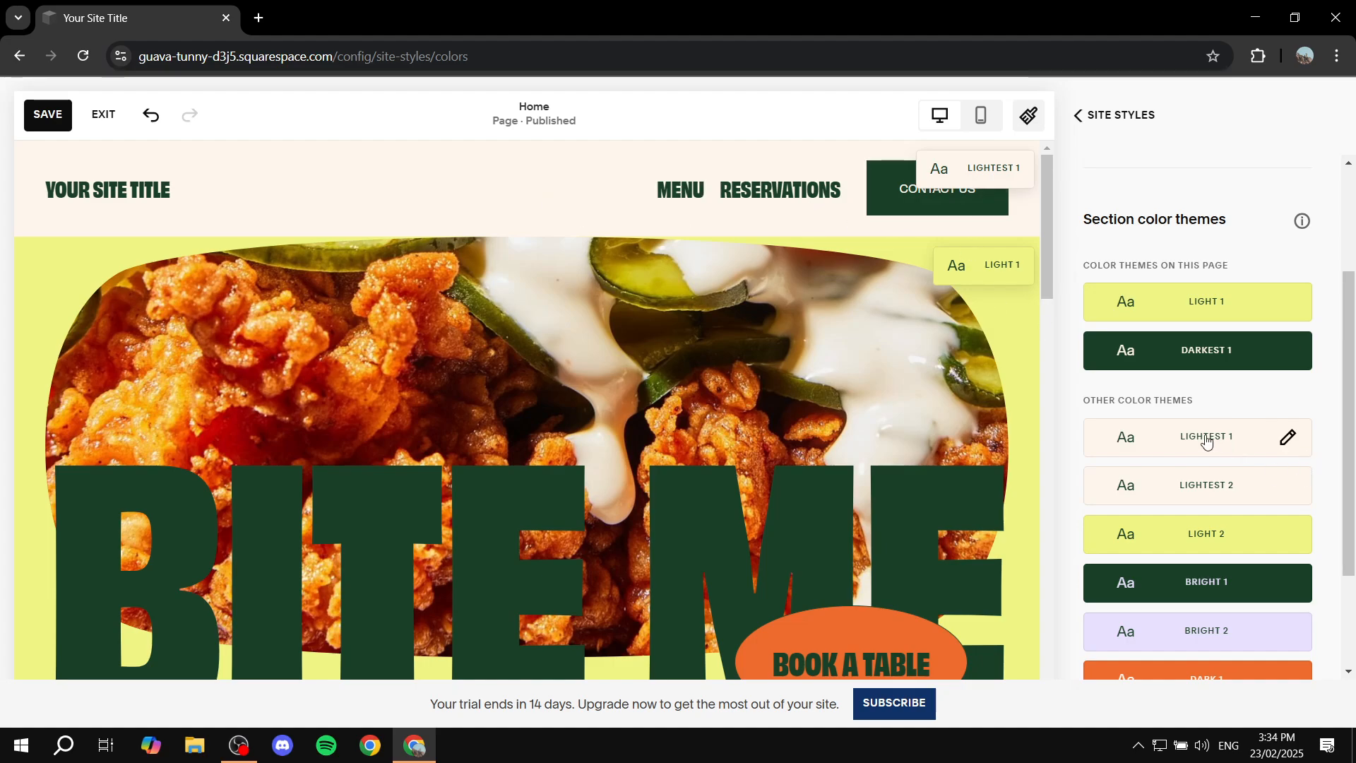
left_click(1286, 439)
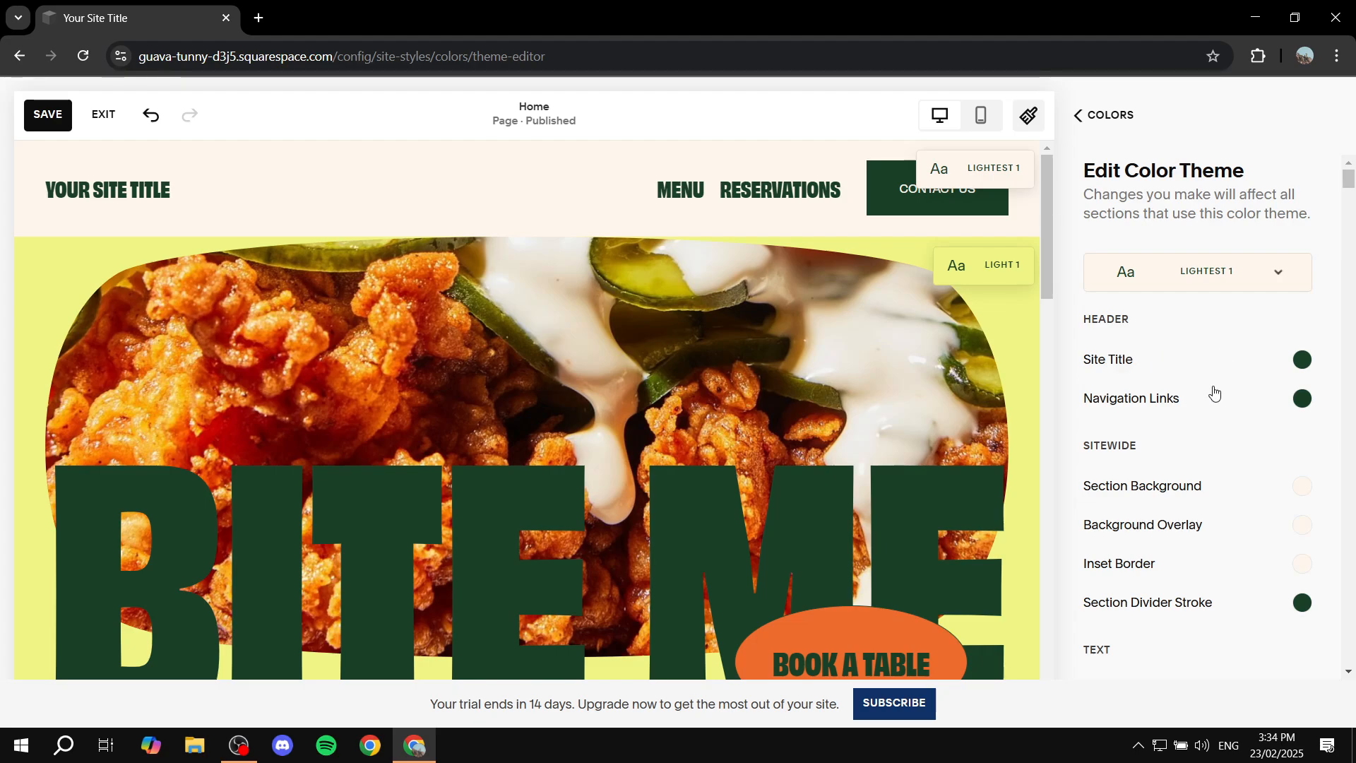
Step: Try custom and palette colors for the theme's Tertiary Button Background and set it to the palette's orange
scroll(1211, 407, "down", 15)
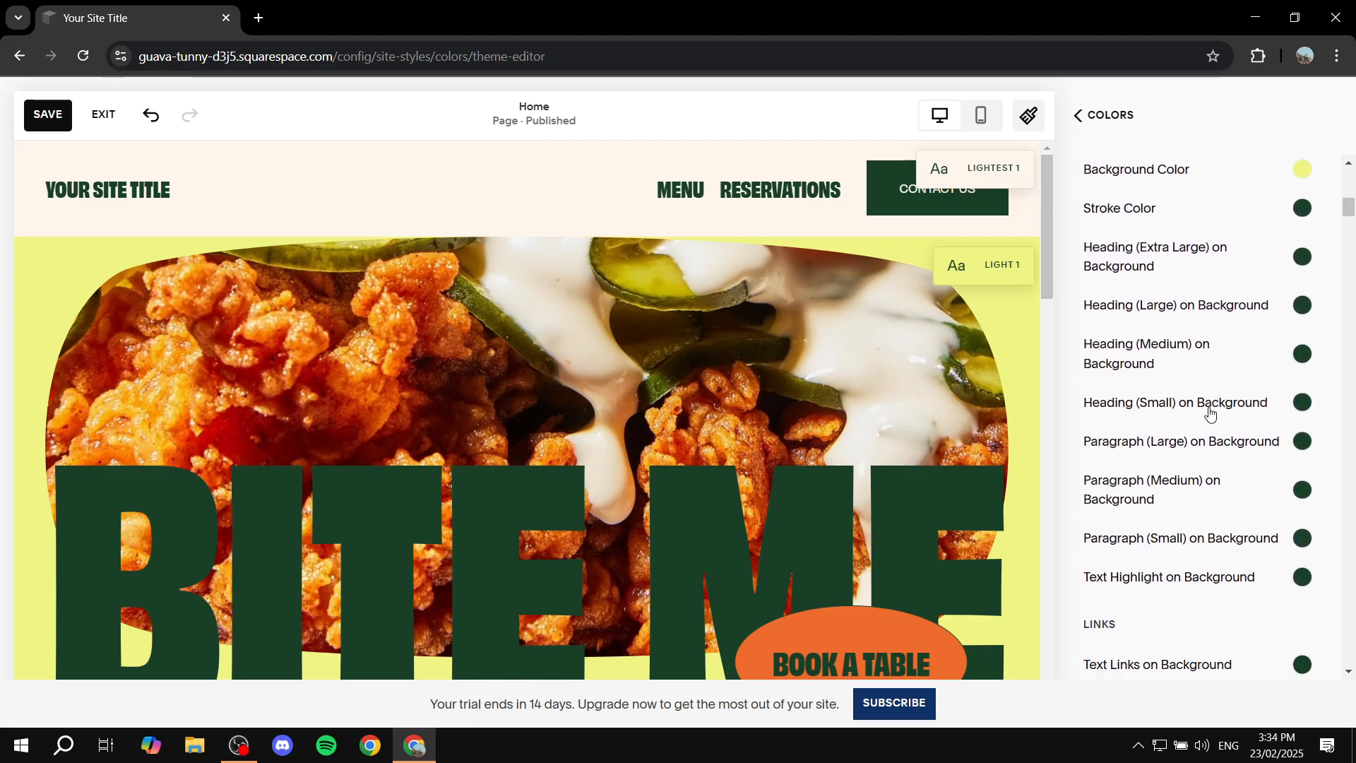
left_click_drag(1089, 298, 1163, 300)
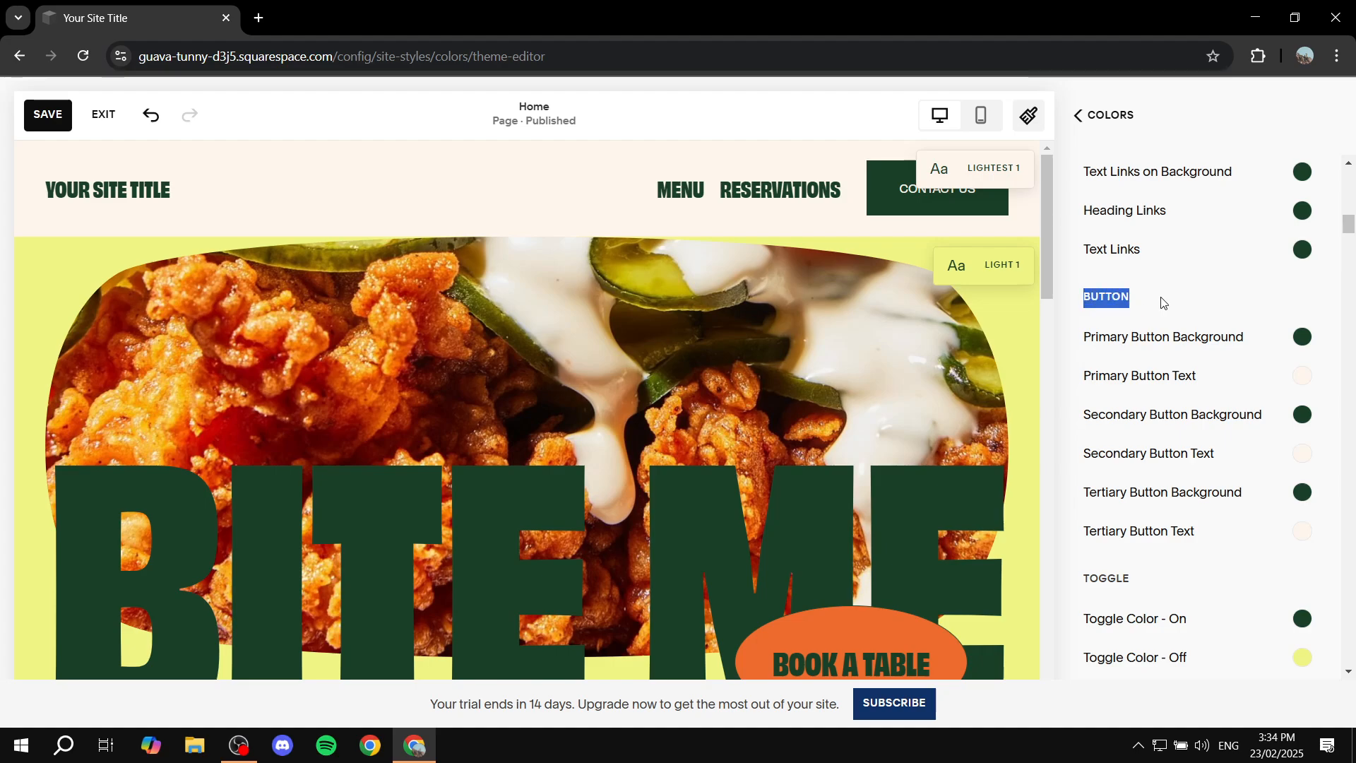
left_click(1163, 303)
scroll(1186, 346, "down", 2)
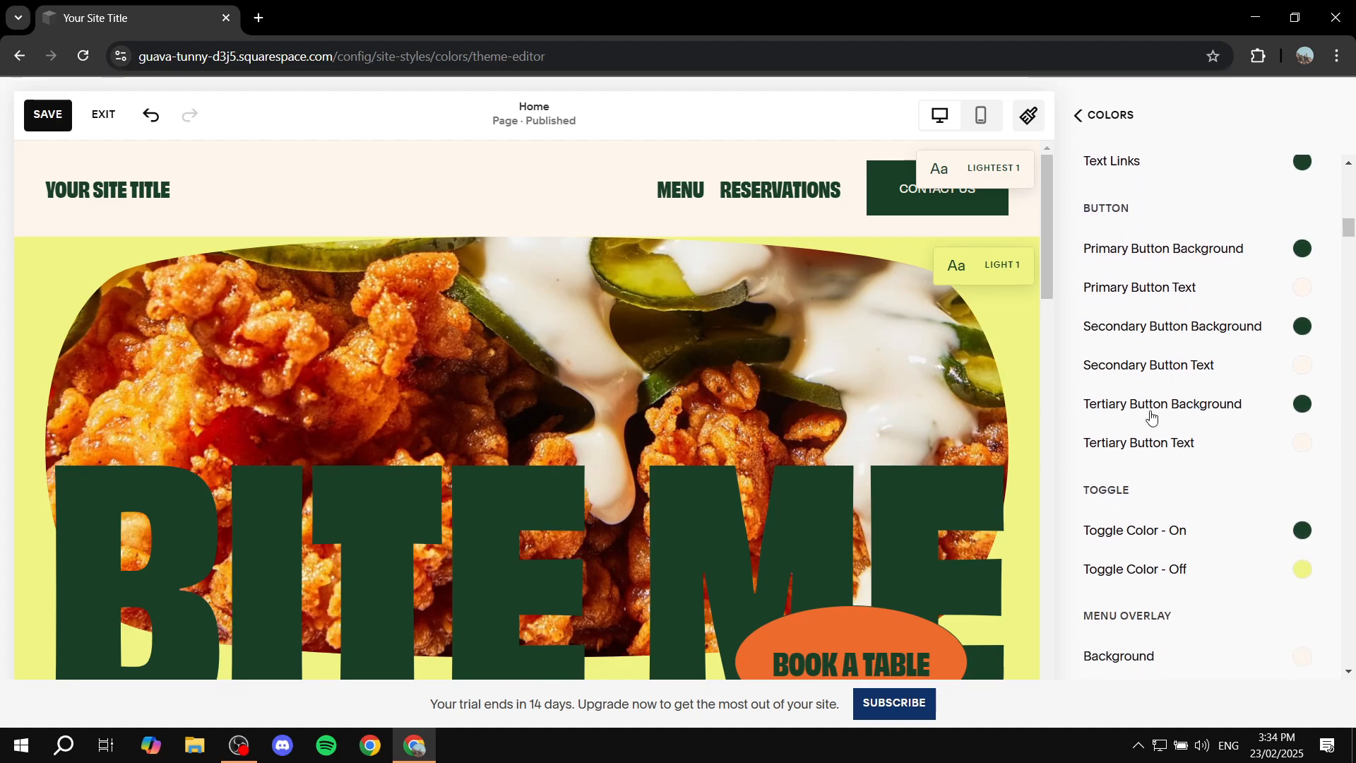
left_click(1303, 404)
left_click(1263, 365)
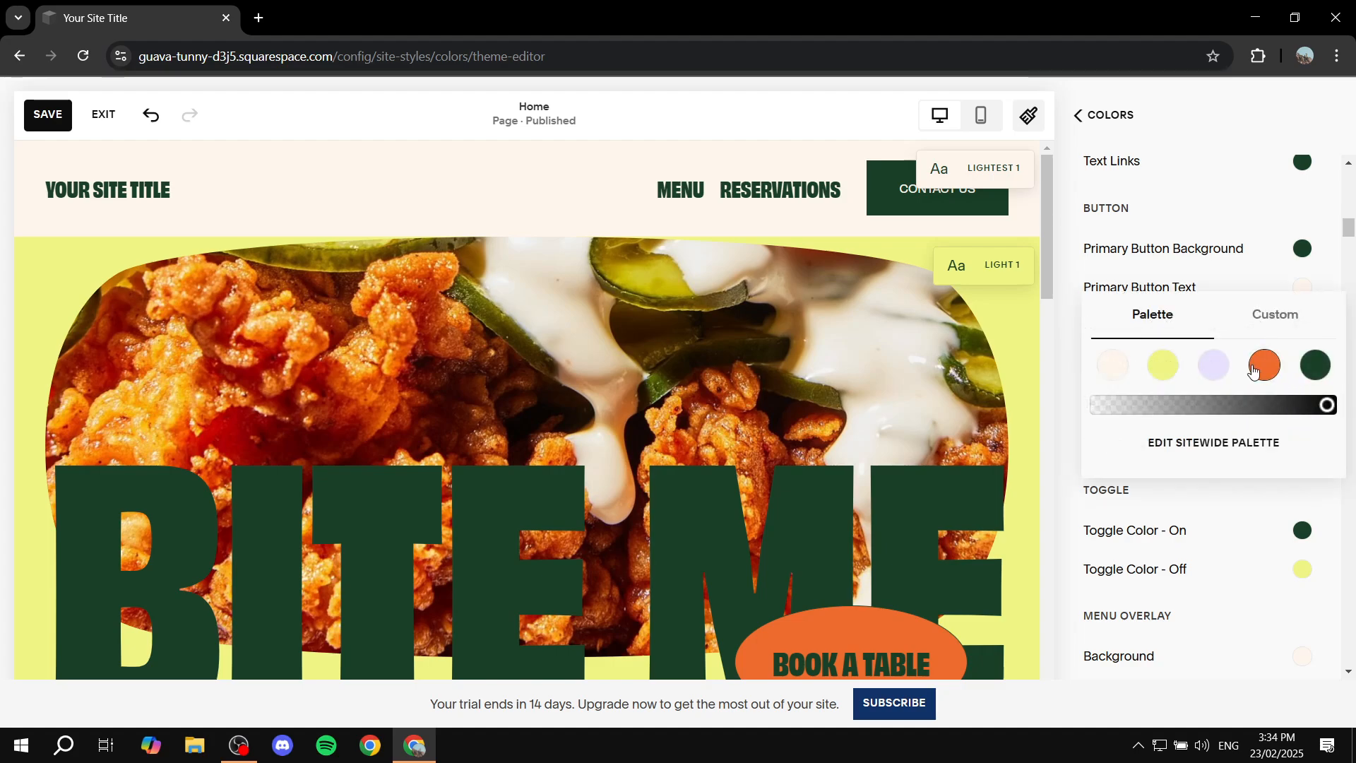
left_click(1274, 316)
left_click_drag(1286, 288, 1191, 211)
left_click_drag(1296, 322, 1321, 266)
left_click(1159, 218)
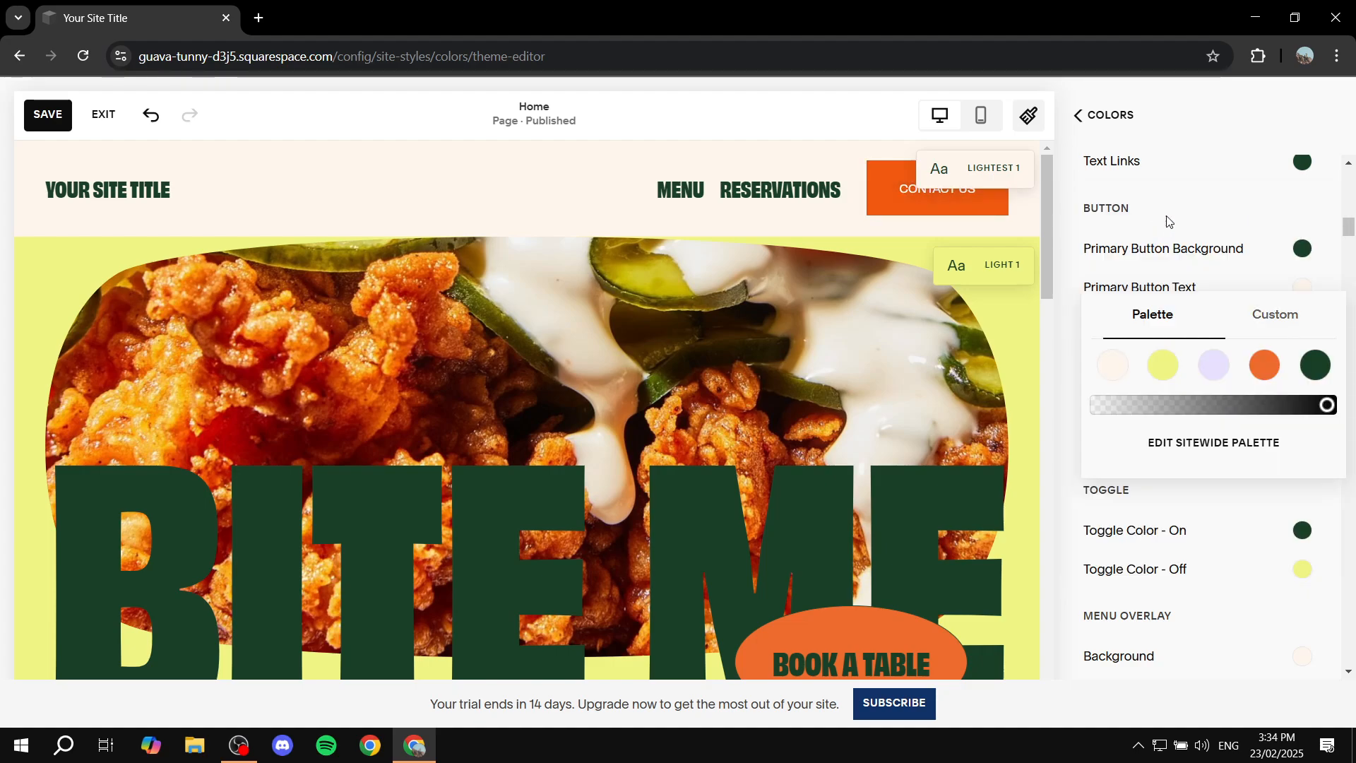
left_click(1264, 363)
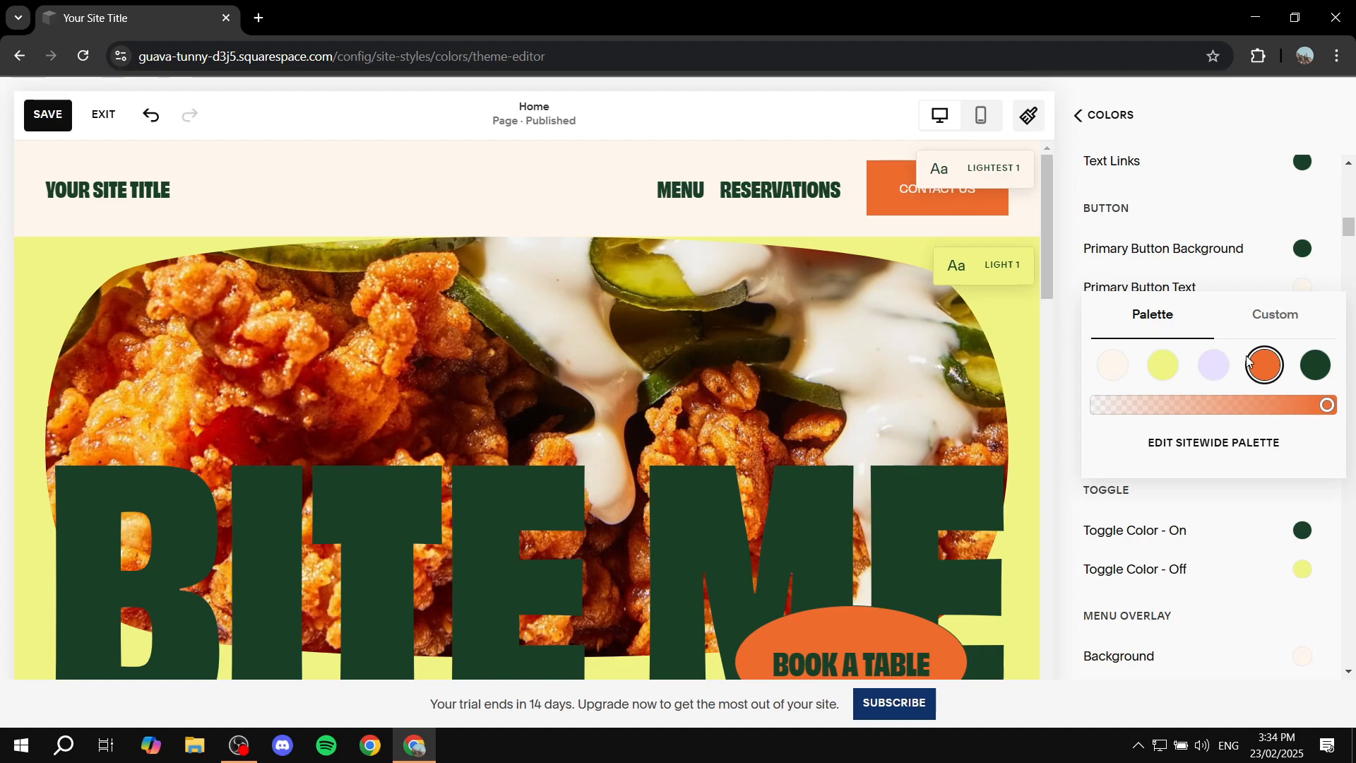
Step: Set the theme's Tertiary Button Text to the palette's dark green and return to the main Site Styles
scroll(1229, 469, "up", 1)
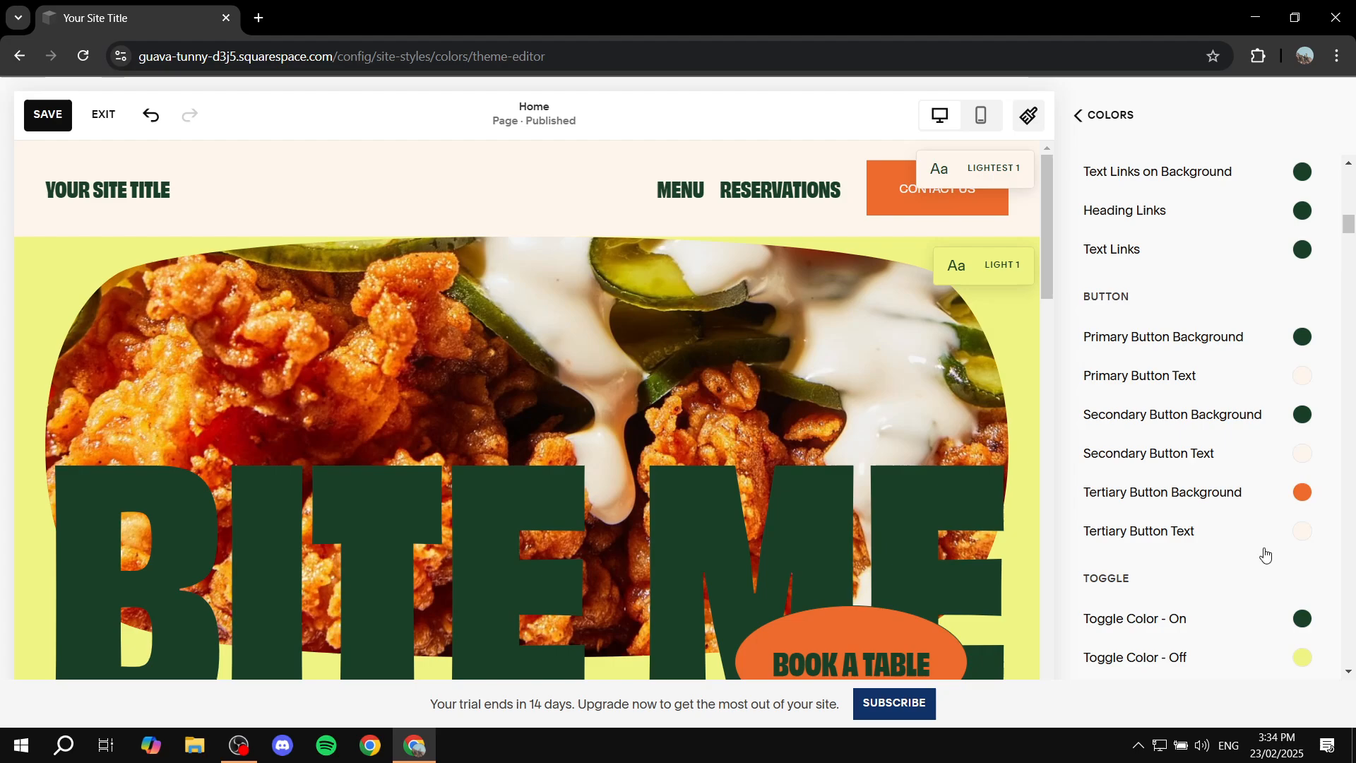
left_click(1303, 536)
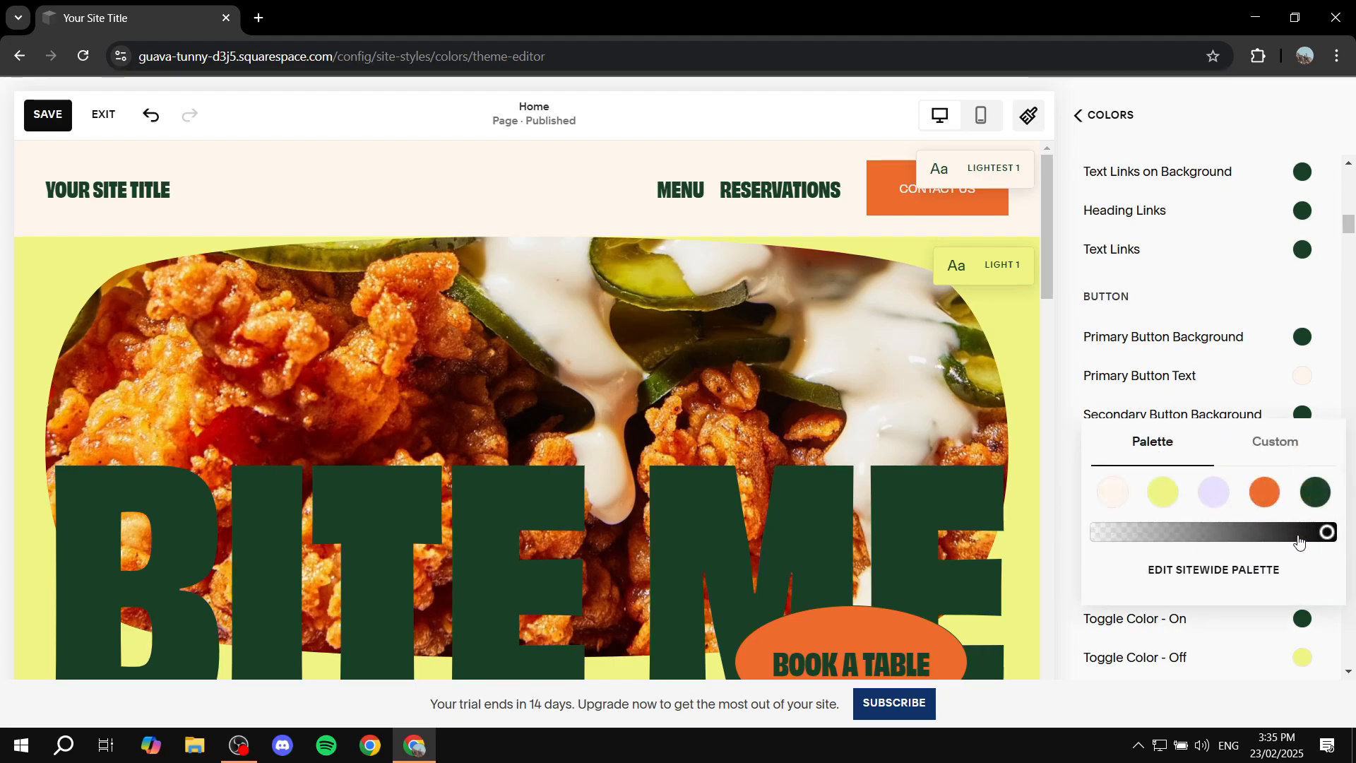
left_click(1317, 495)
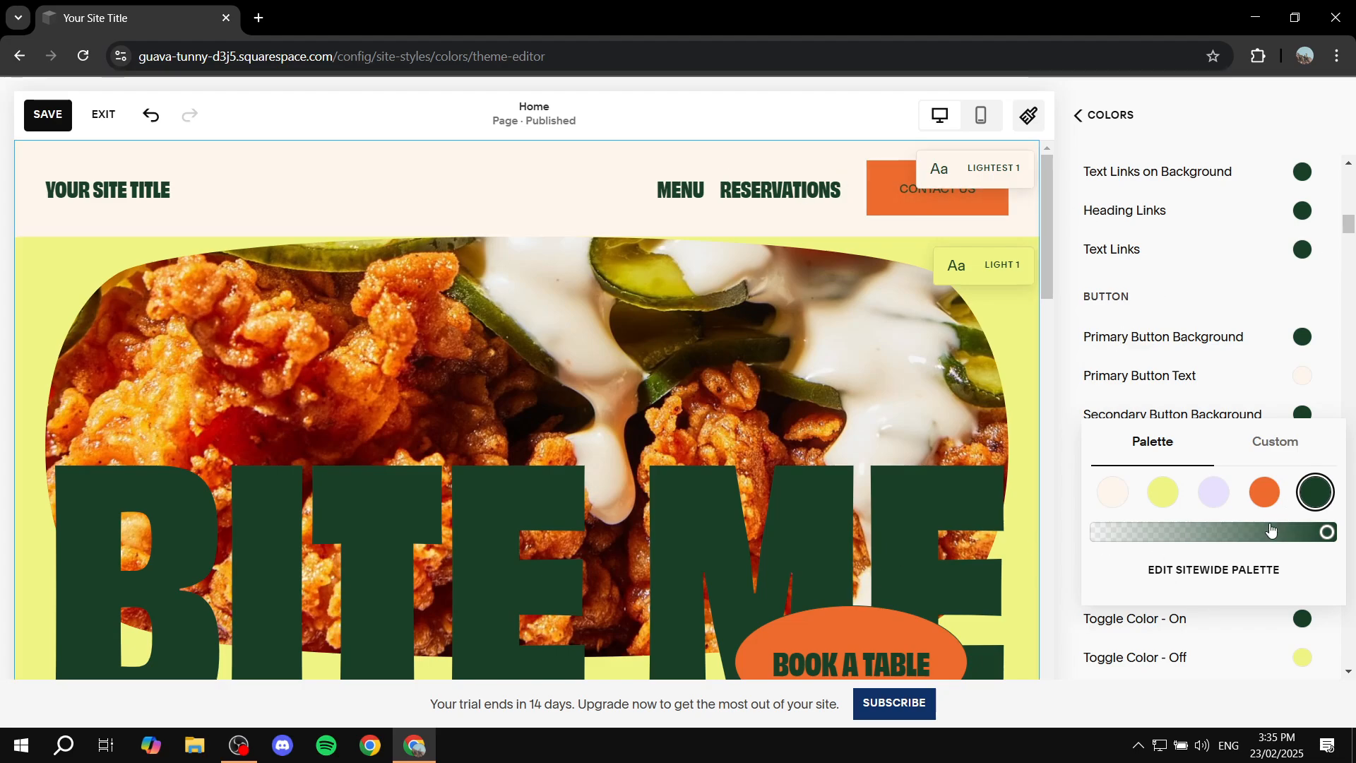
left_click(1269, 445)
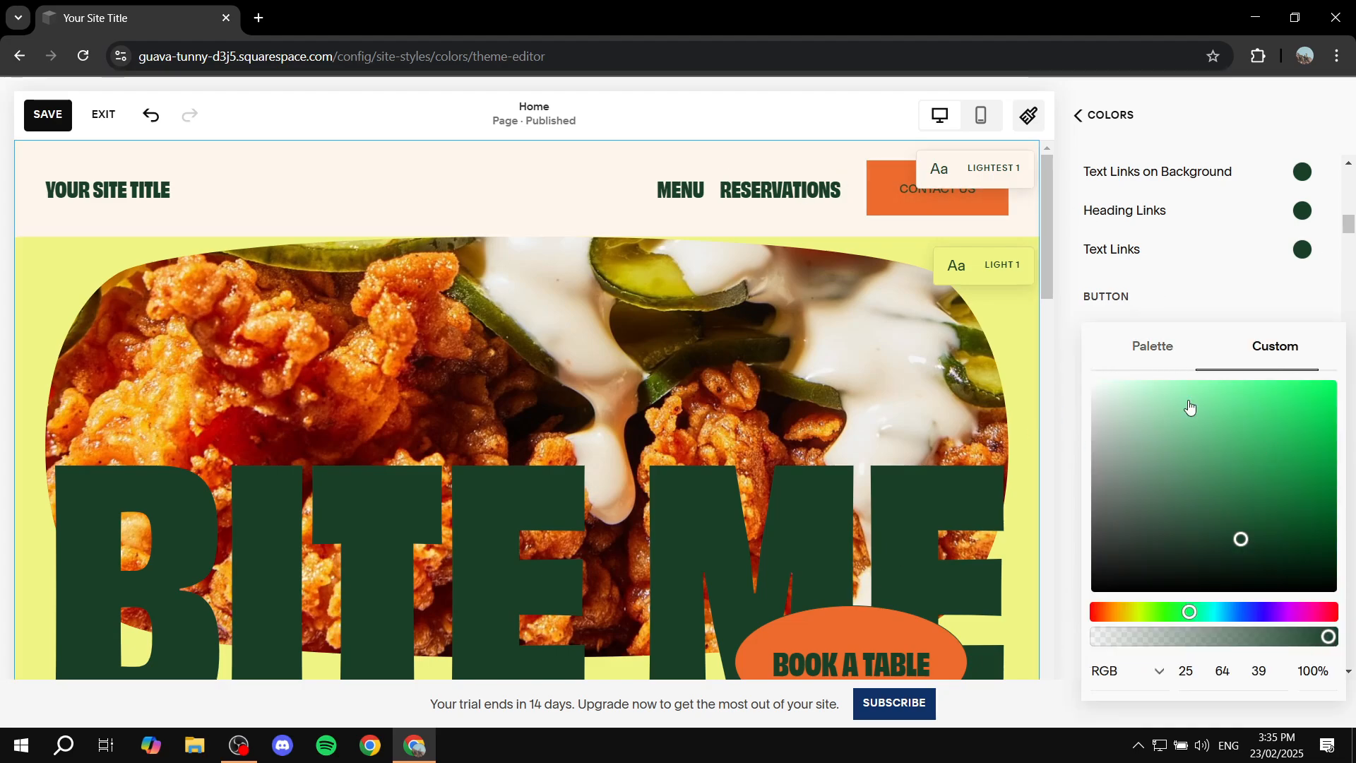
left_click(1171, 367)
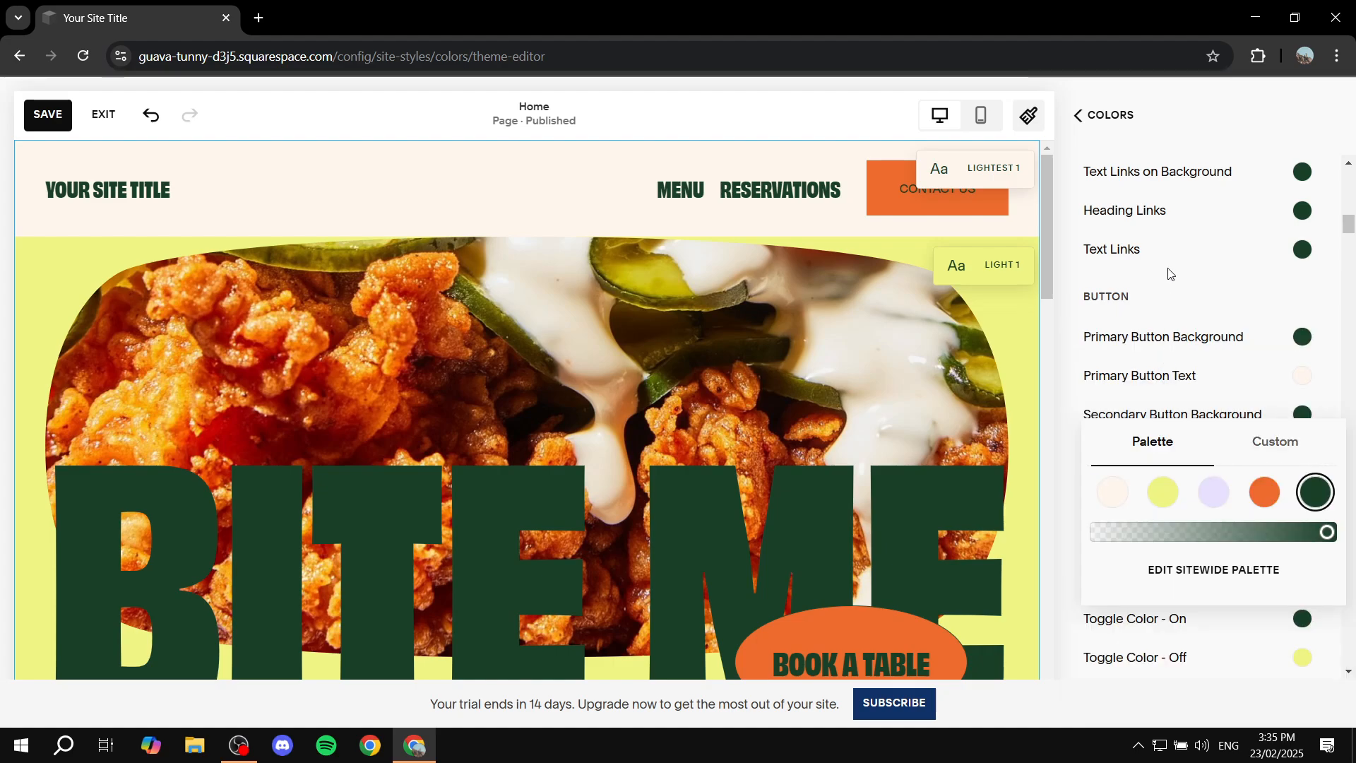
left_click(1065, 460)
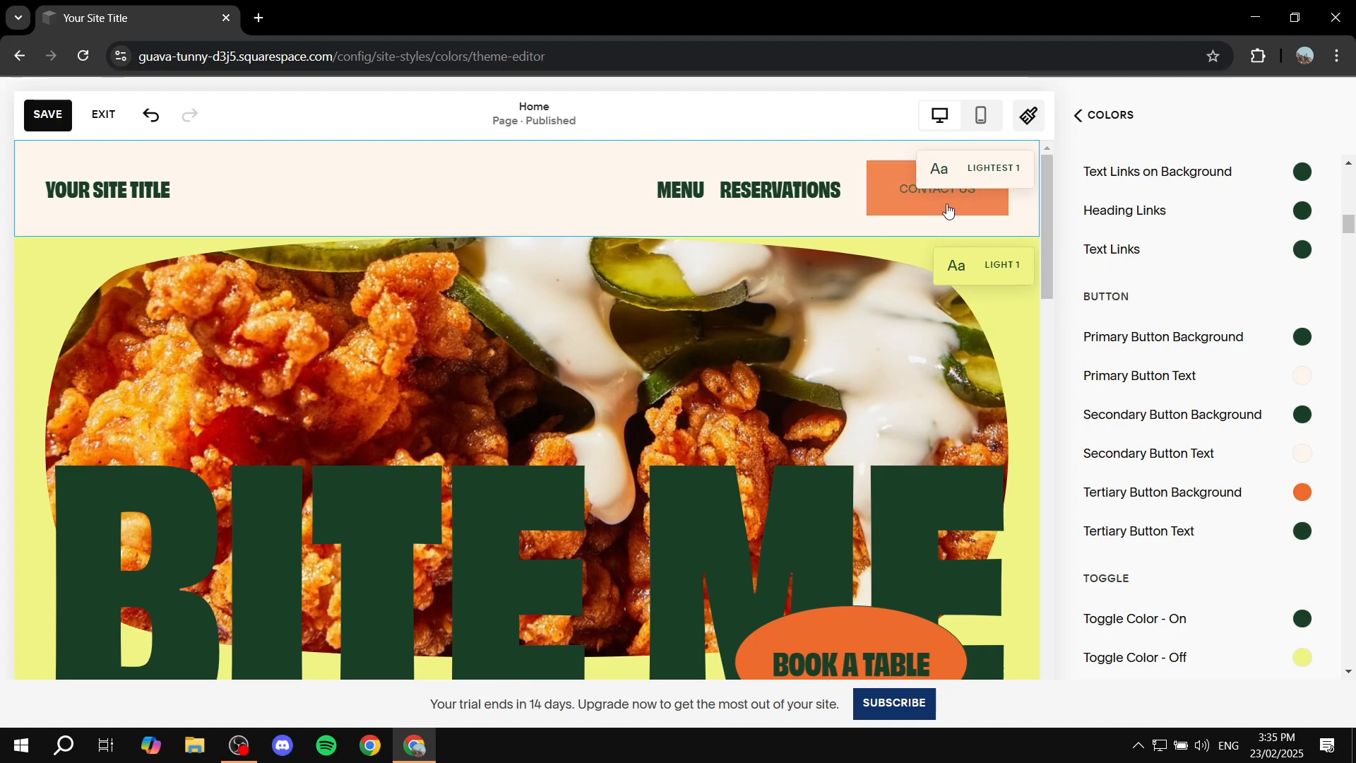
left_click(1083, 117)
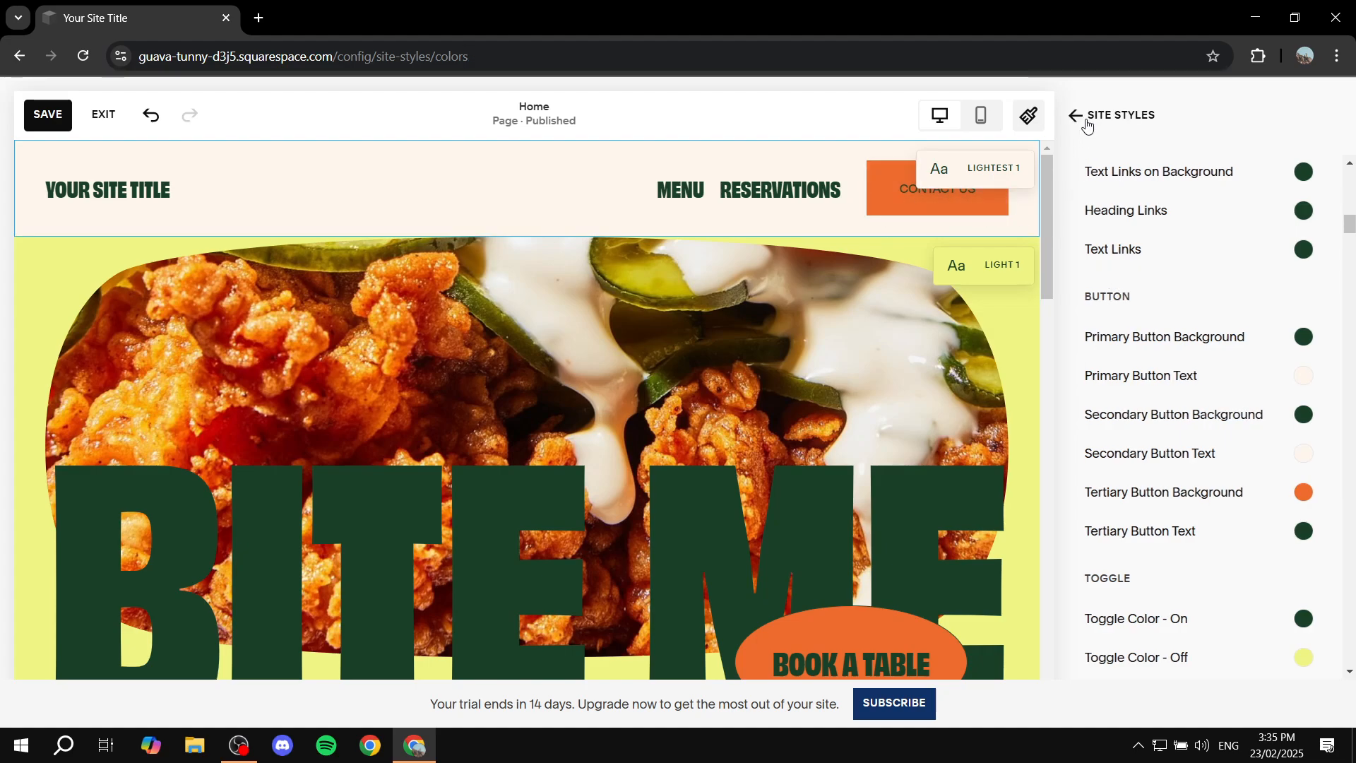
left_click(1074, 117)
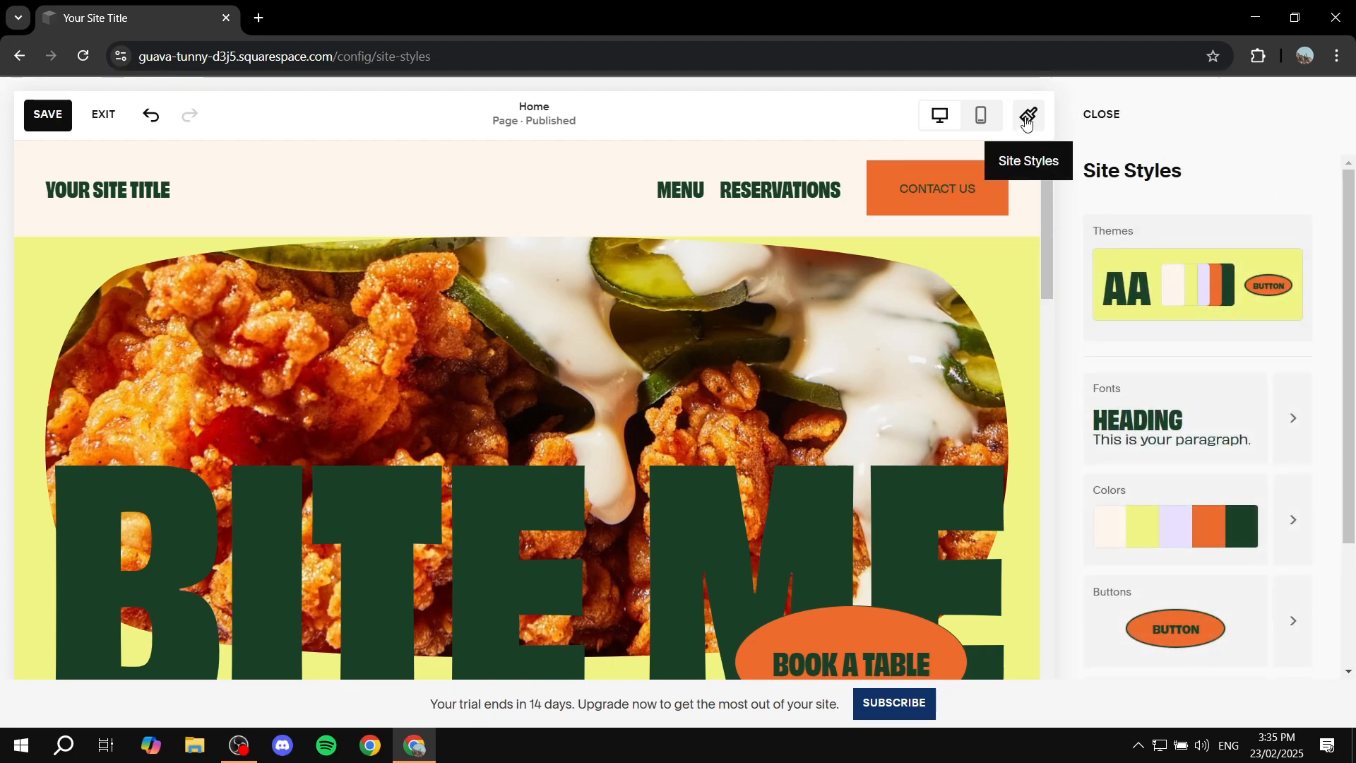
Step: Open the Tertiary button's style settings in the Buttons section of Site Styles
scroll(1298, 556, "down", 3)
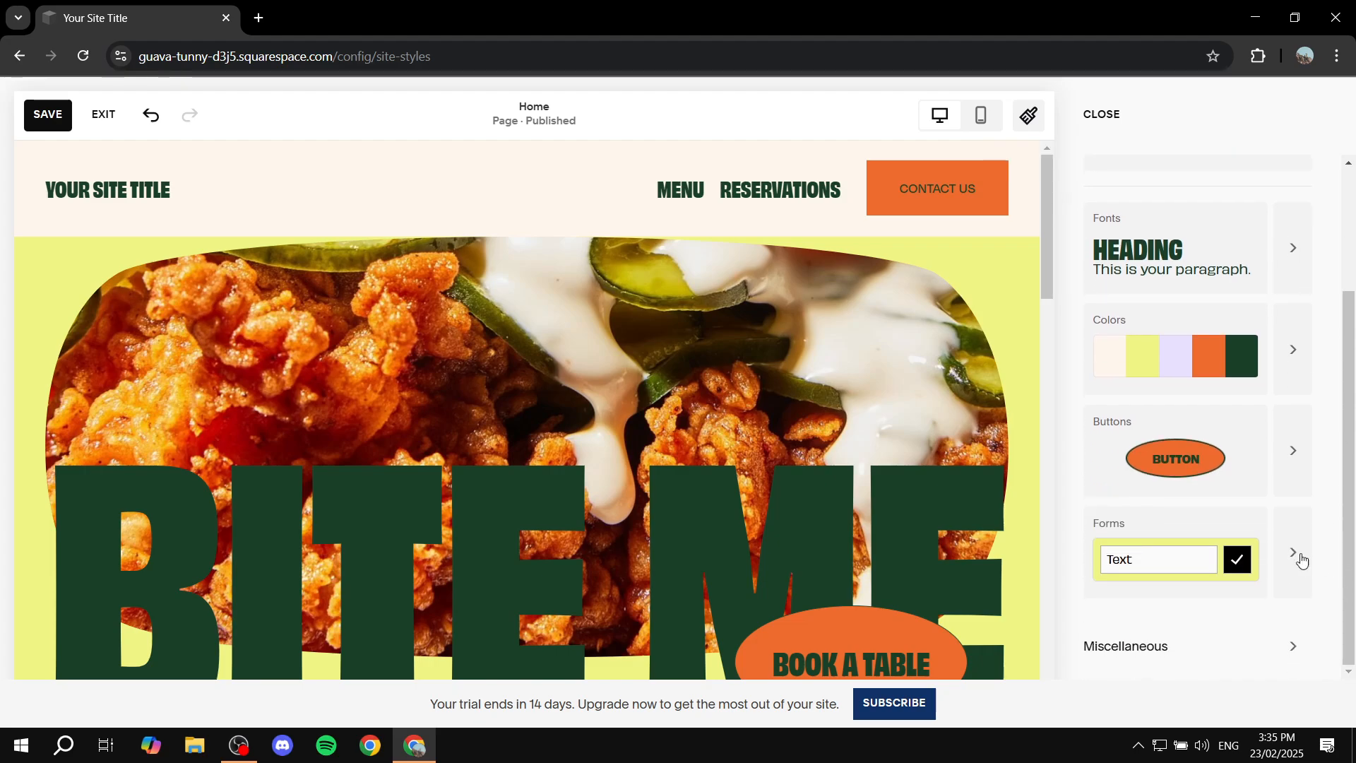
left_click(1291, 447)
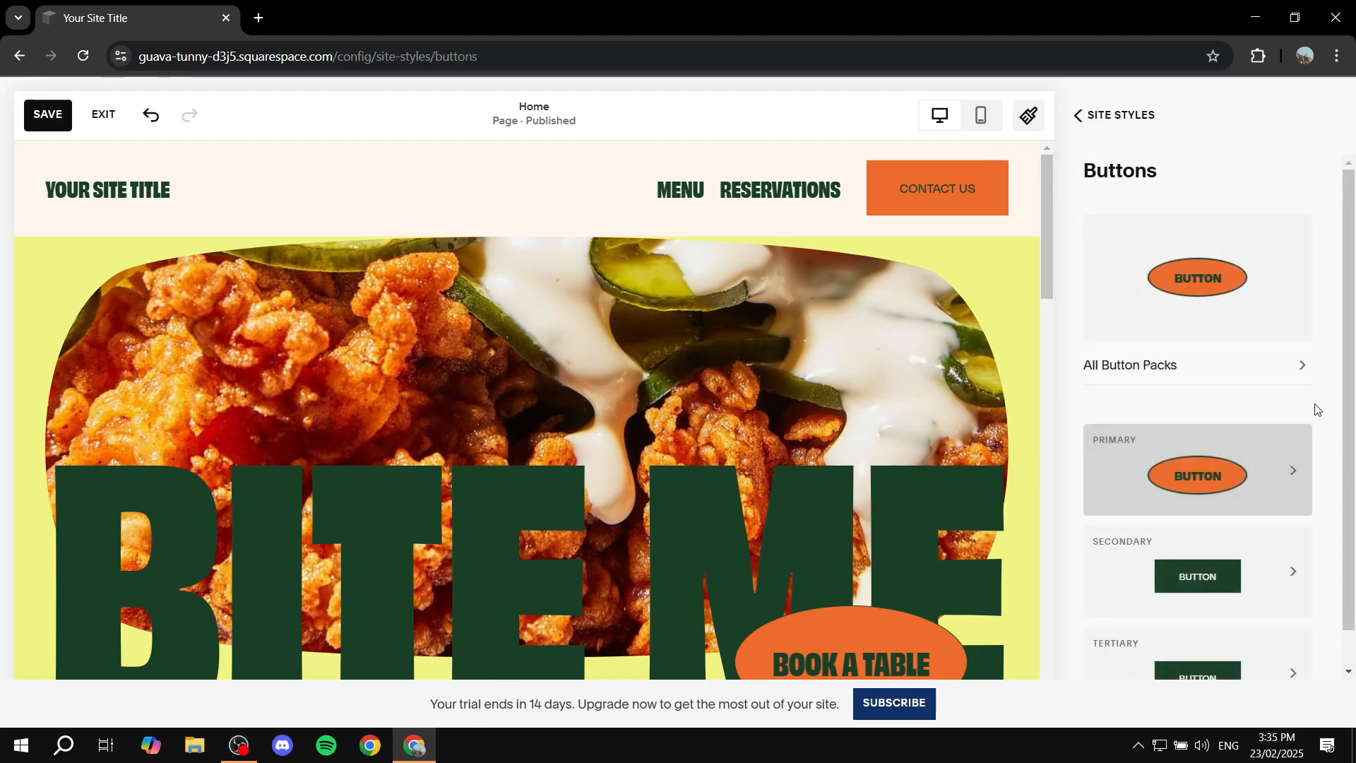
scroll(1310, 416, "down", 1)
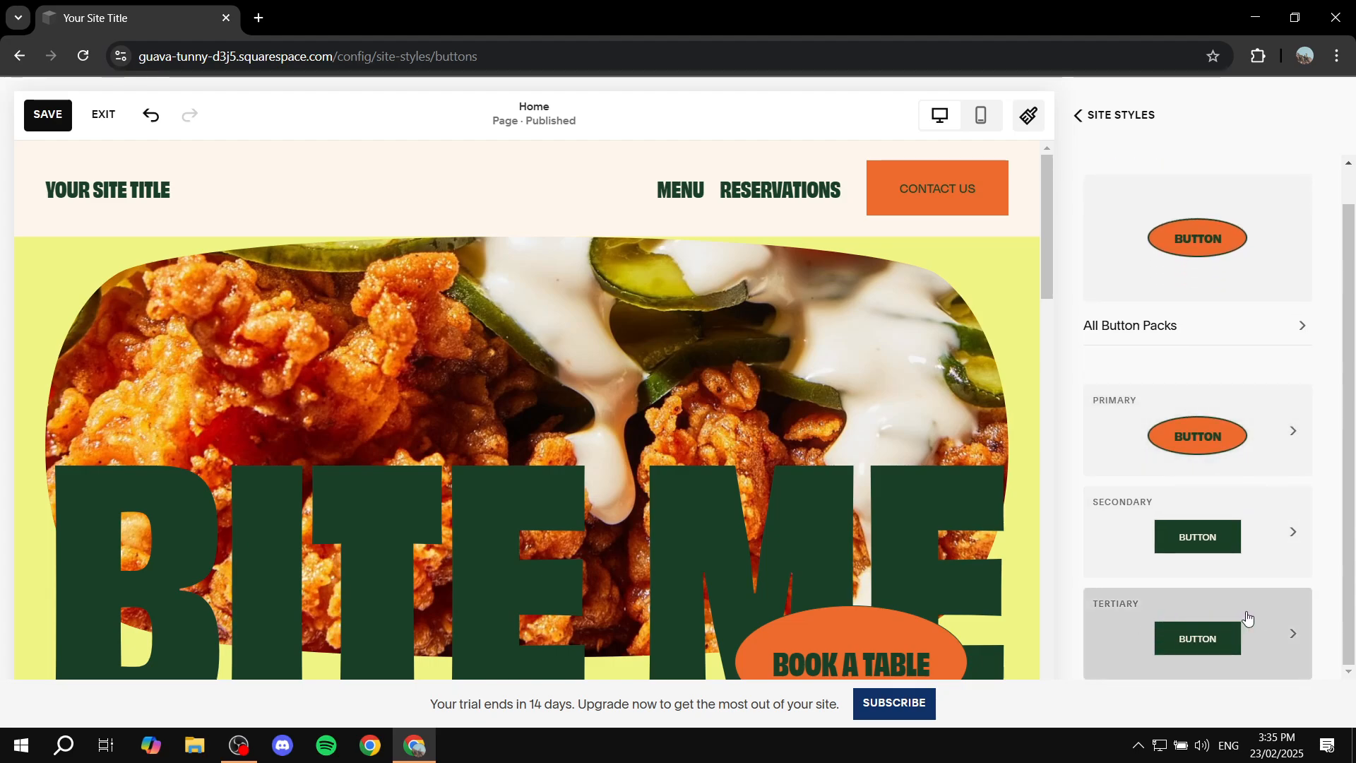
left_click(1288, 620)
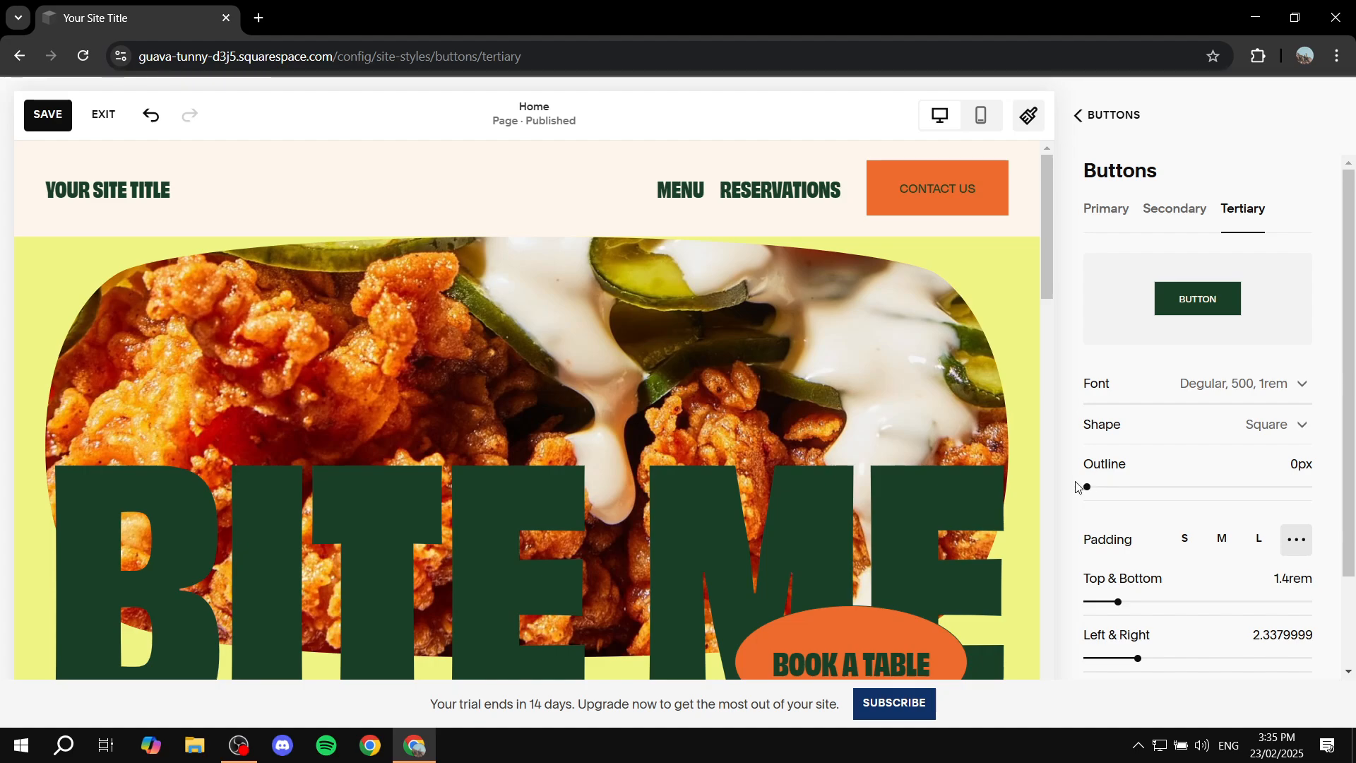
Step: Try the Rounded Rectangle and Oval shapes on the Tertiary button, the oval also without fill, and set the shape to Petal with Fill
left_click(1222, 427)
left_click(1200, 547)
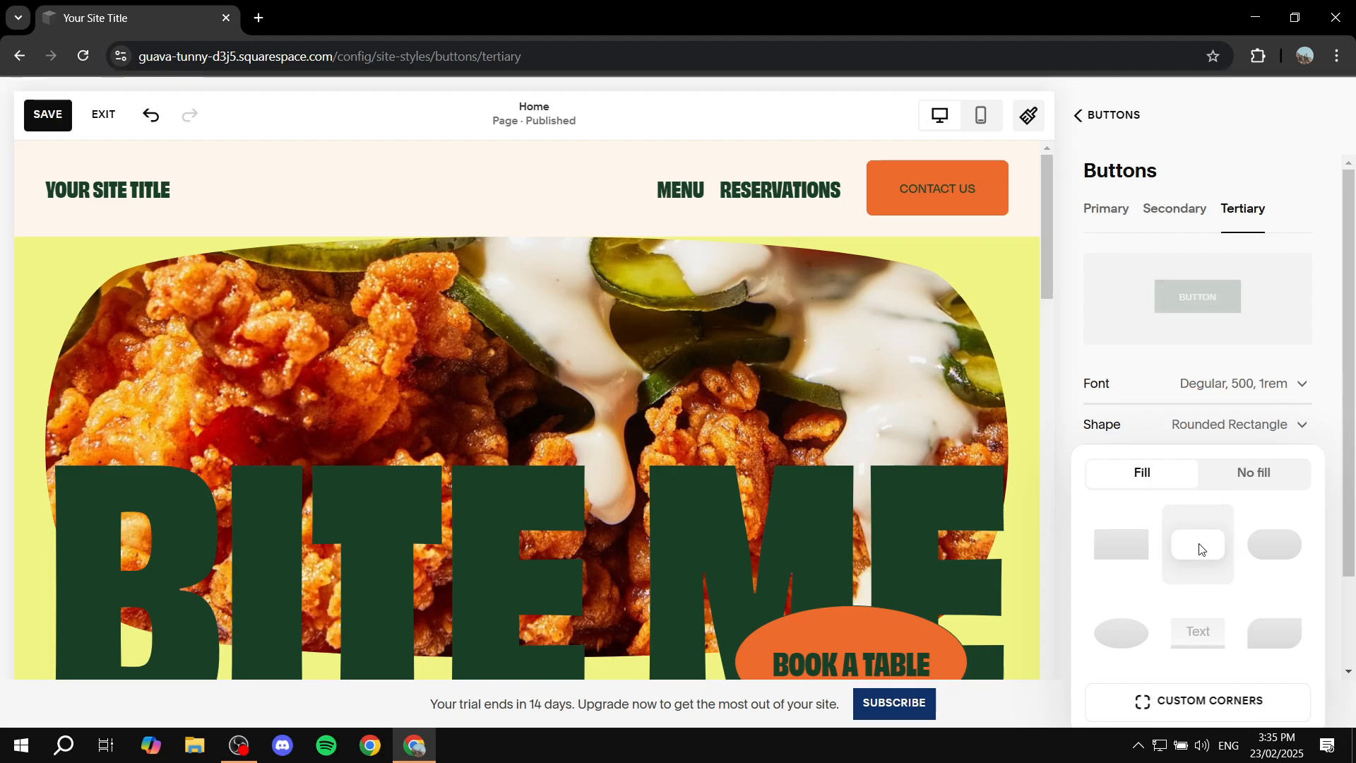
left_click(1124, 634)
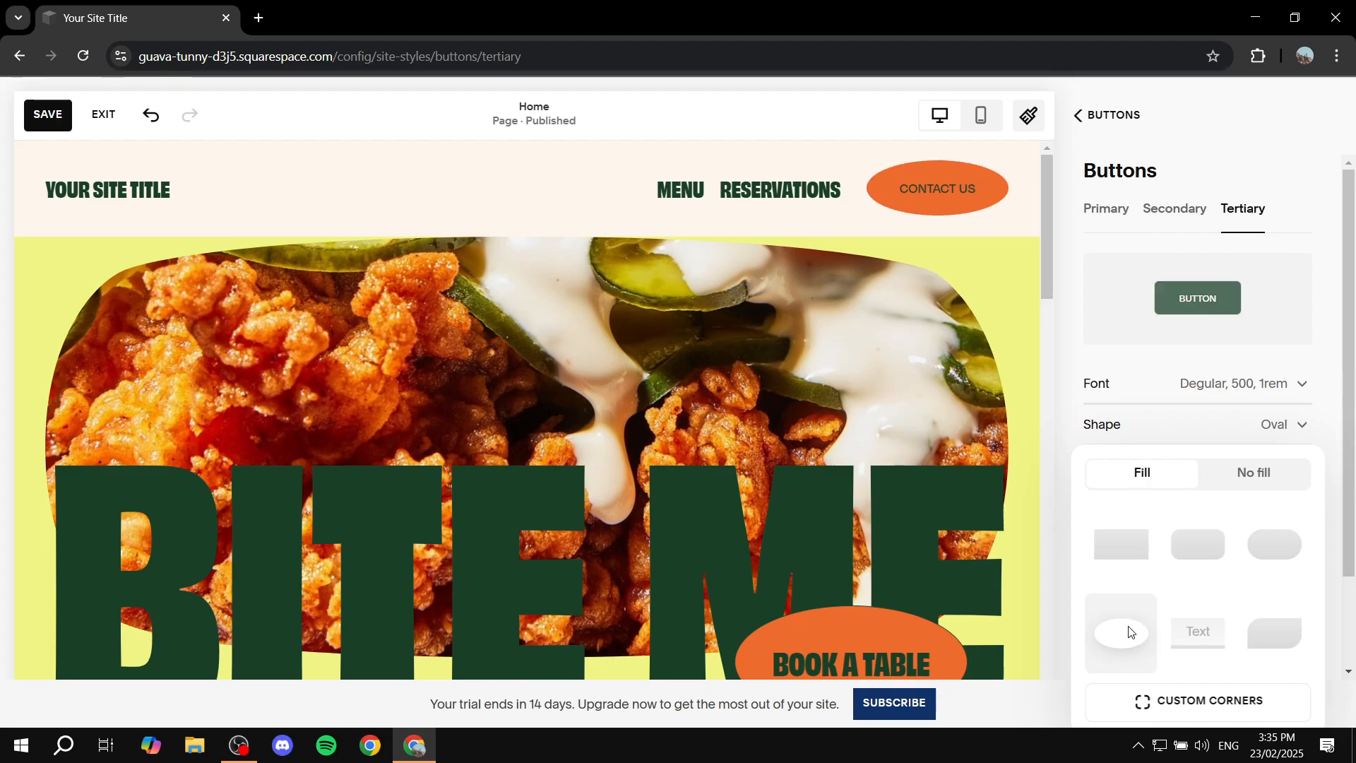
left_click(1253, 474)
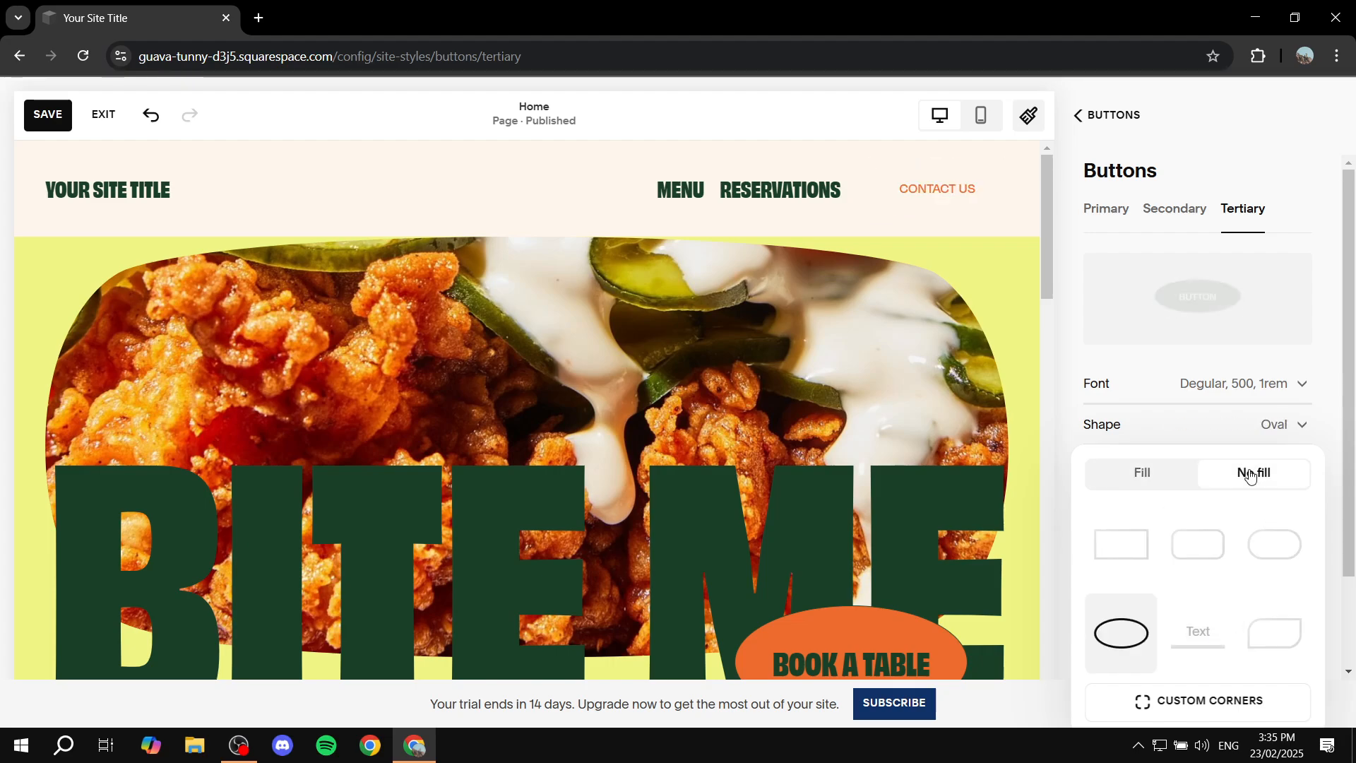
left_click(1141, 473)
left_click(1263, 620)
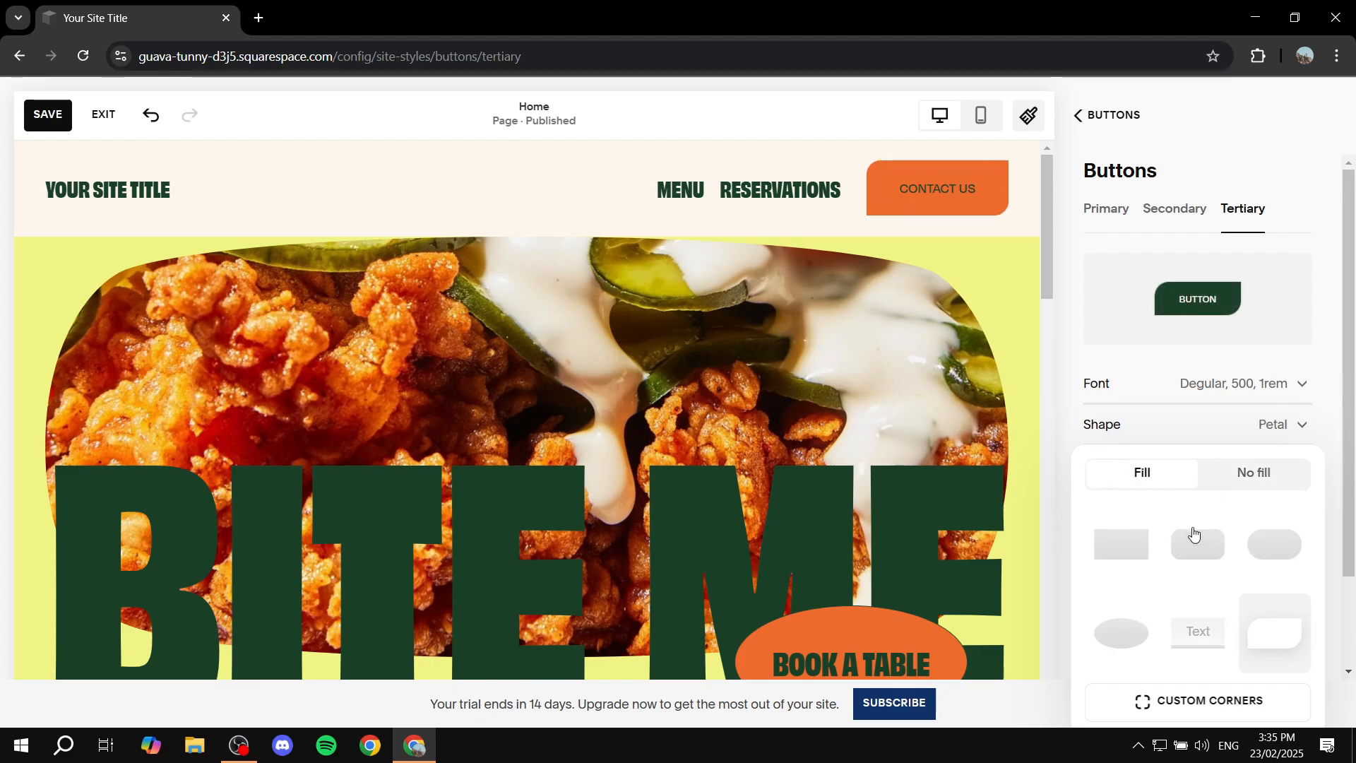
Step: Switch the Tertiary button's Petal shape to No fill and set its outline to 1px
left_click(1225, 480)
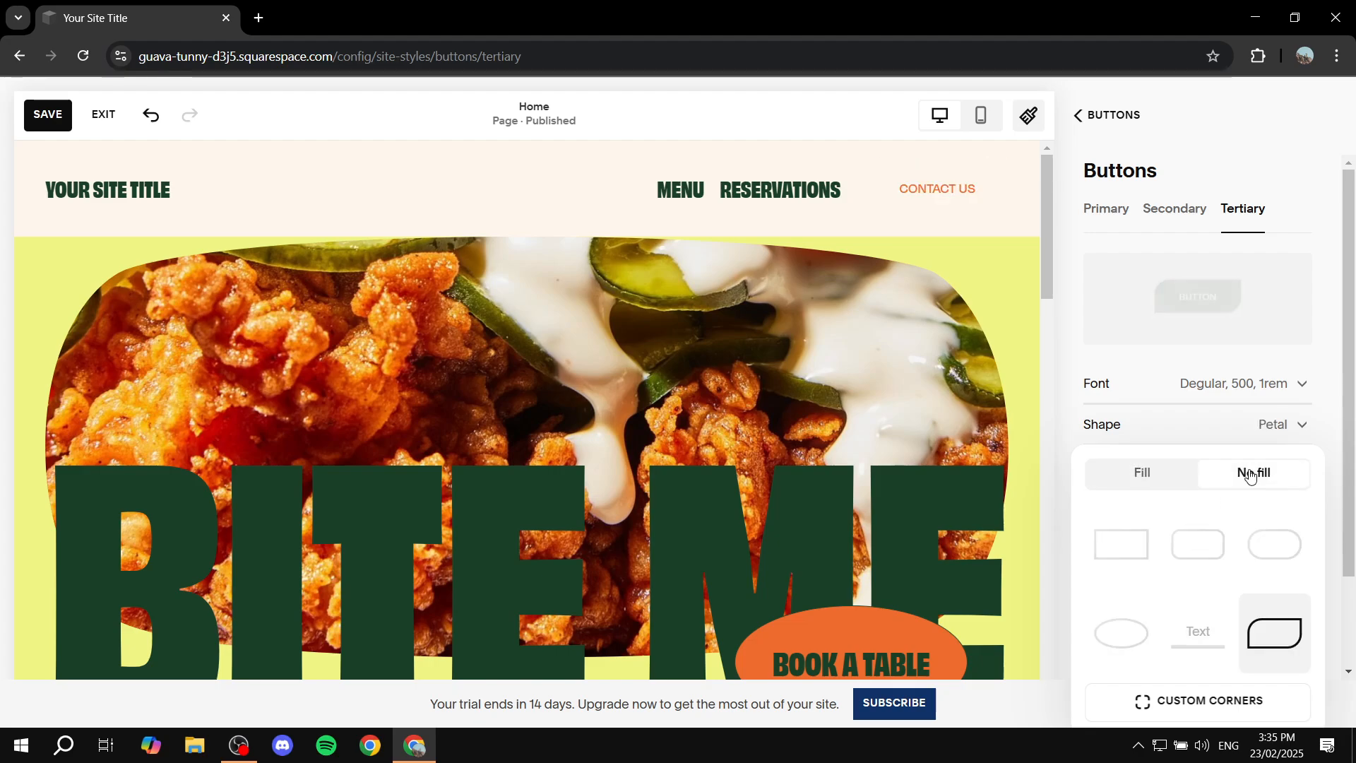
left_click(1126, 319)
left_click_drag(1086, 486, 1109, 486)
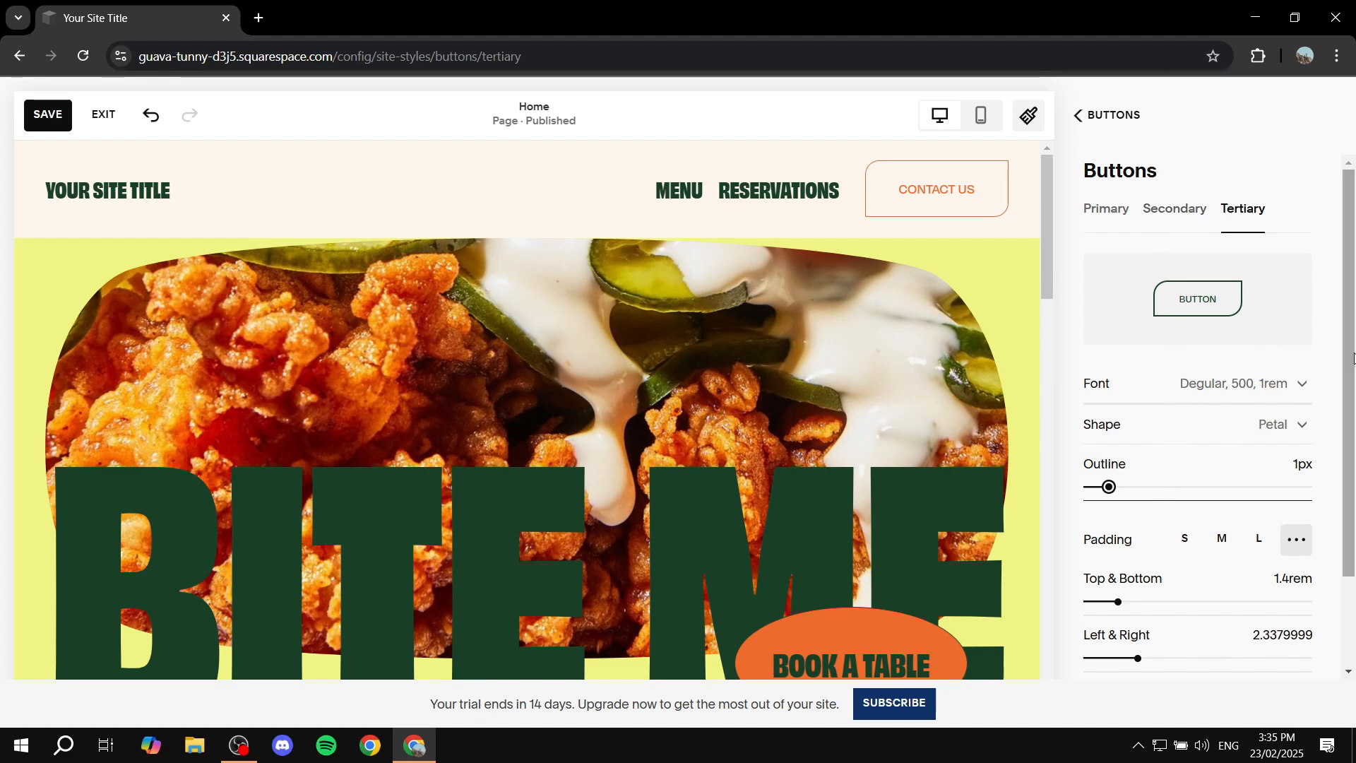
Step: Try the unfilled Oval shape on the Tertiary button and set it back to Petal with Fill
scroll(1283, 366, "down", 2)
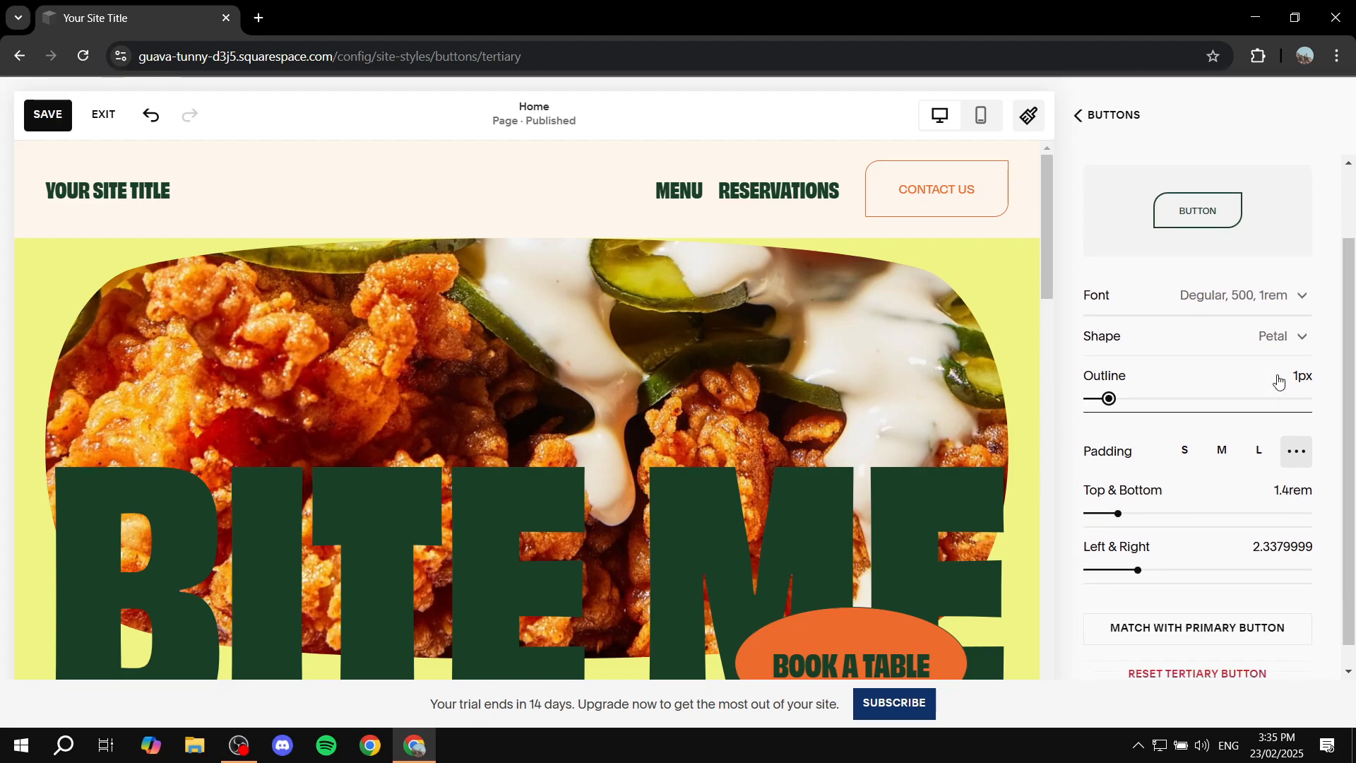
left_click(1271, 337)
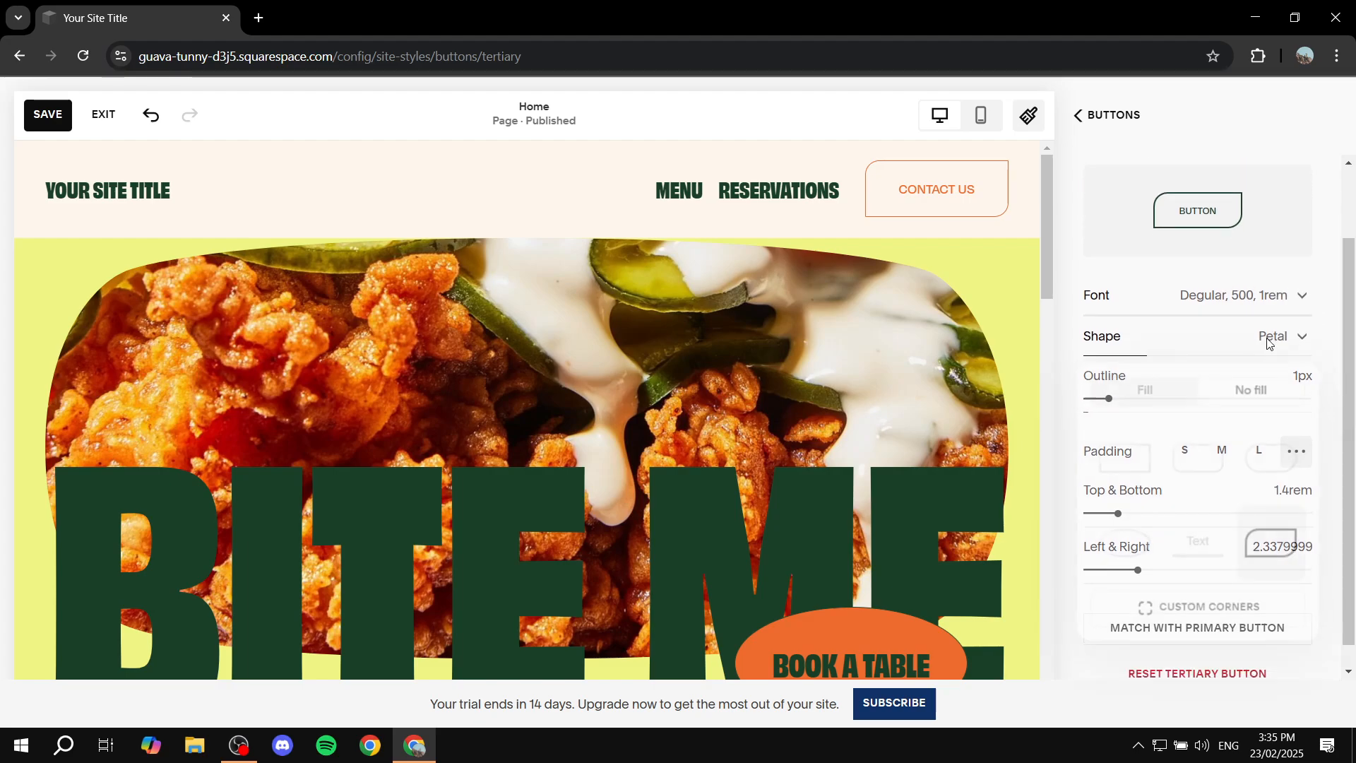
left_click(1135, 542)
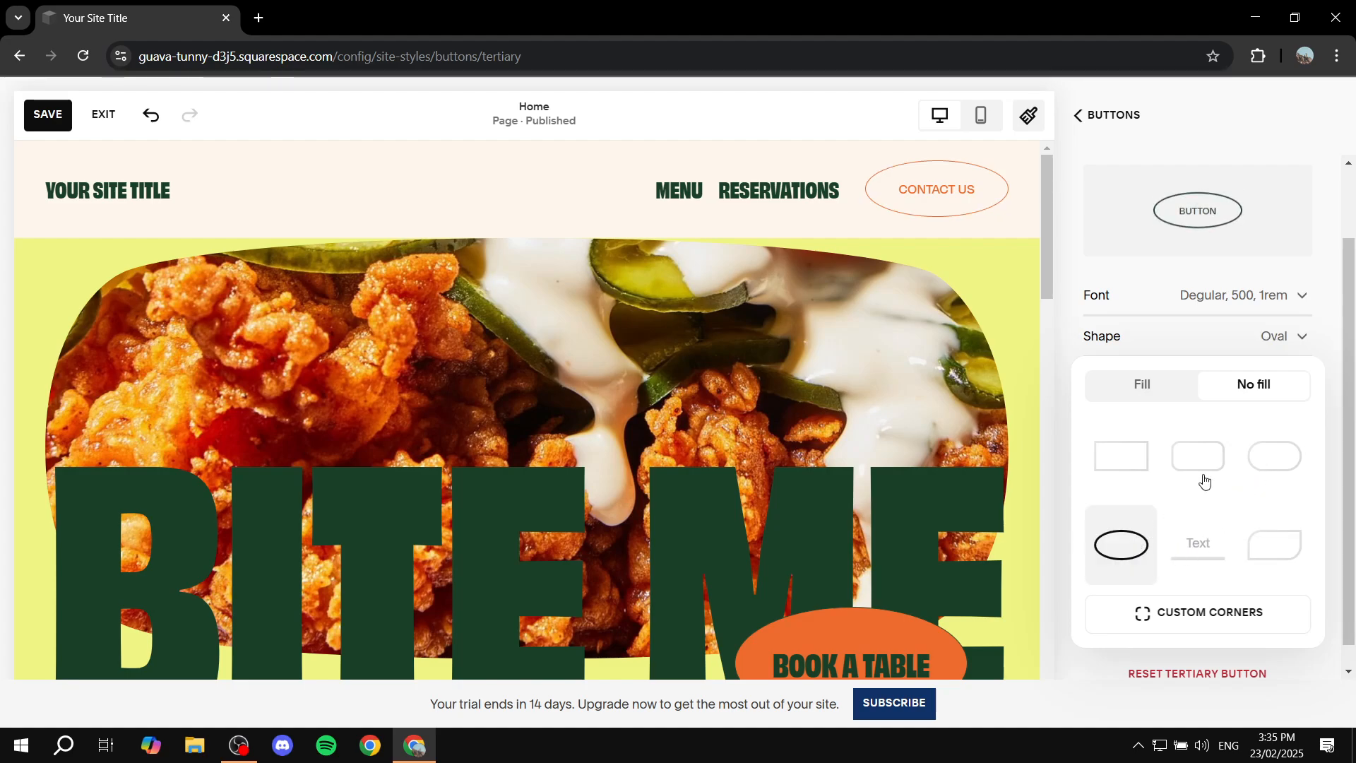
left_click(1257, 524)
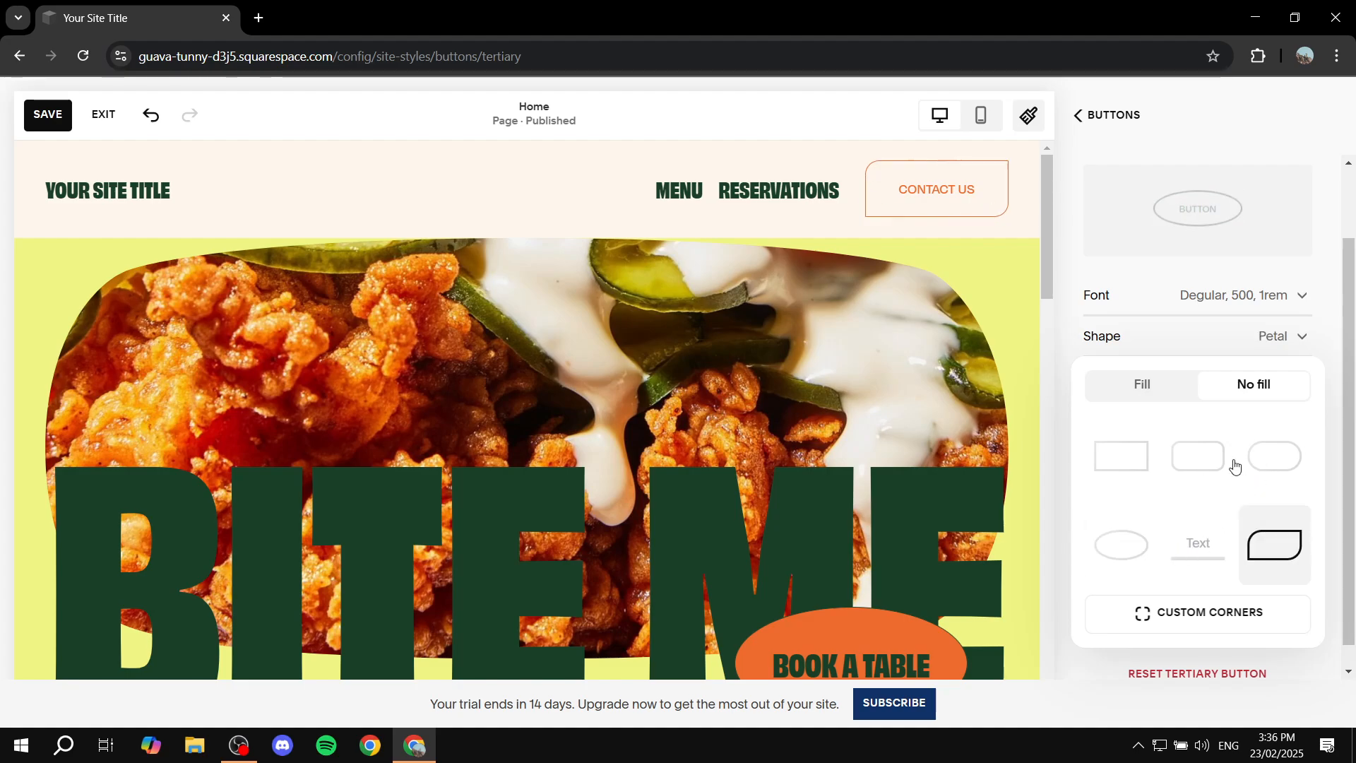
left_click(1146, 387)
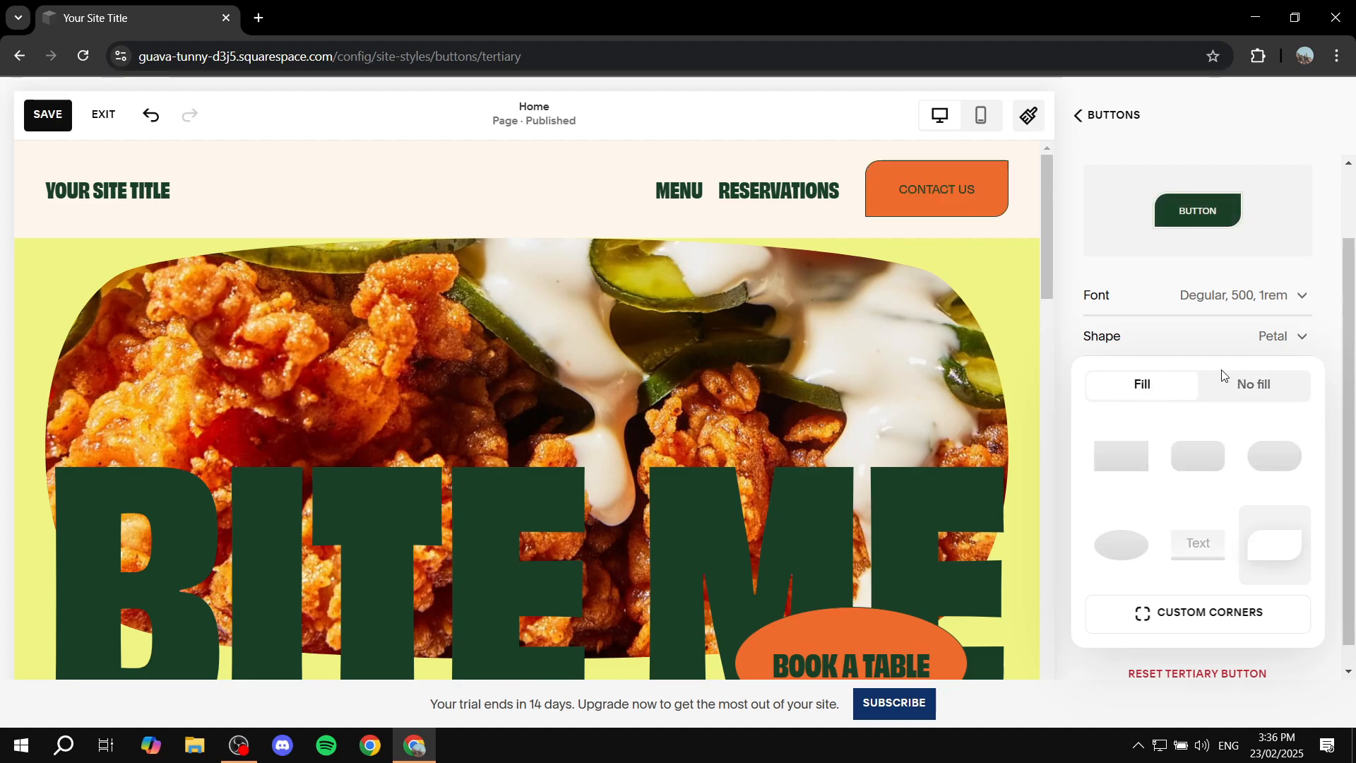
Step: Set the Tertiary button's outline to 3px and return to the main Site Styles
left_click(1147, 349)
left_click_drag(1115, 405, 1153, 398)
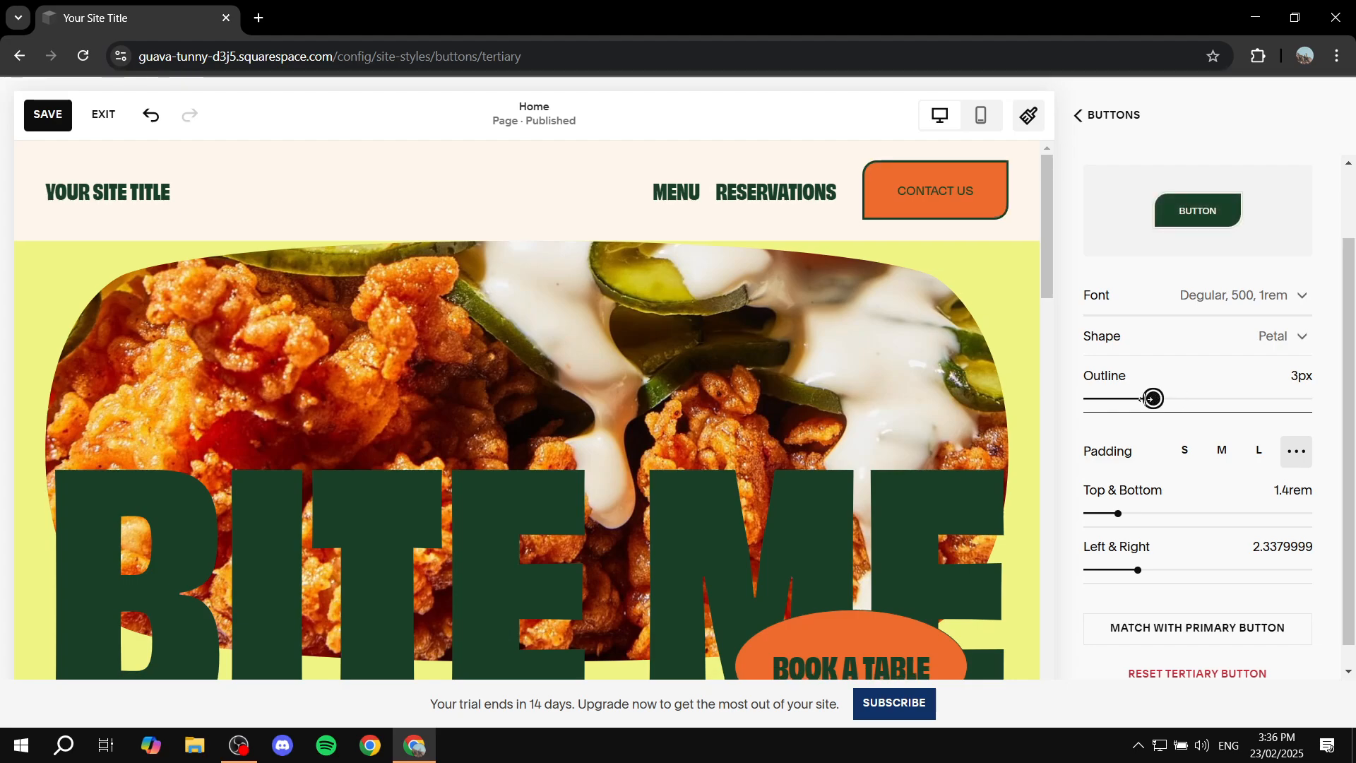
left_click(1111, 113)
left_click(1081, 116)
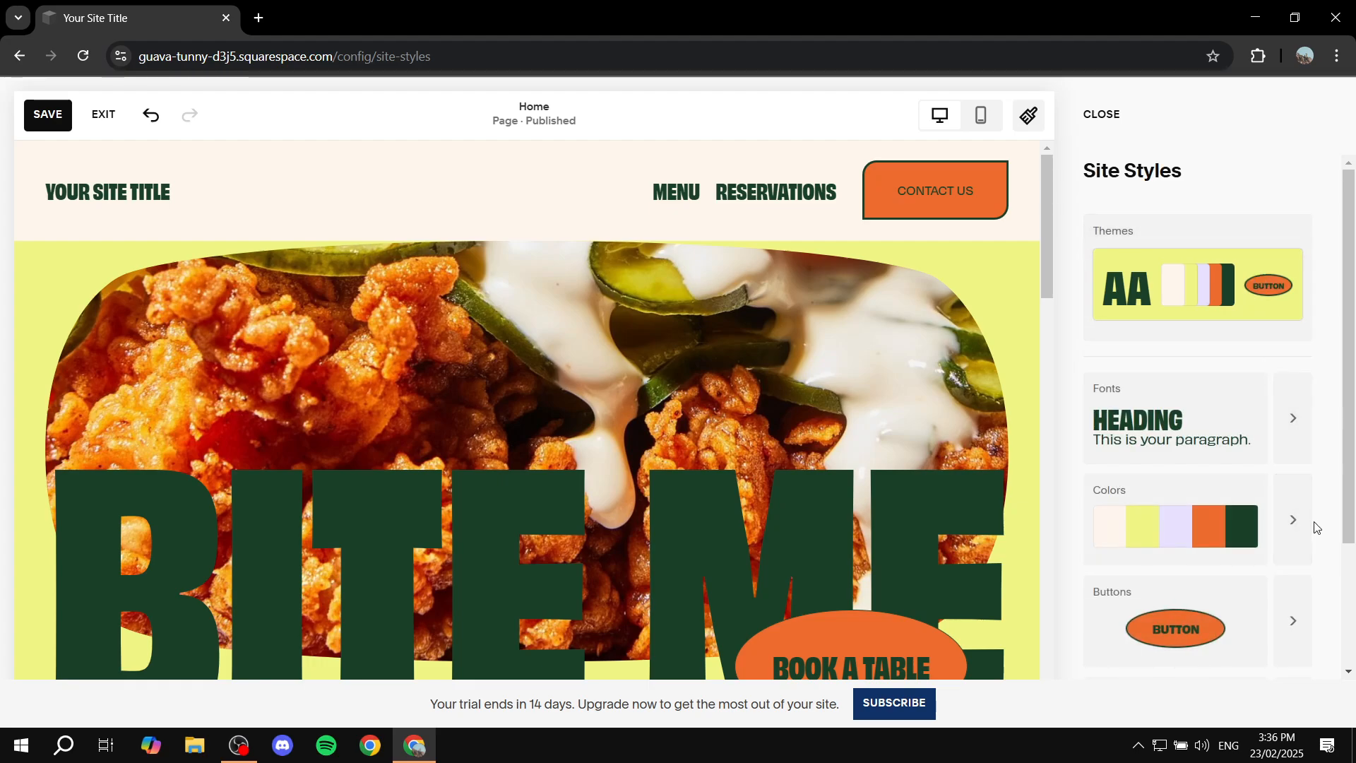
Step: Go to the site's color settings and open the Lightest 1 color theme for editing
left_click(1292, 520)
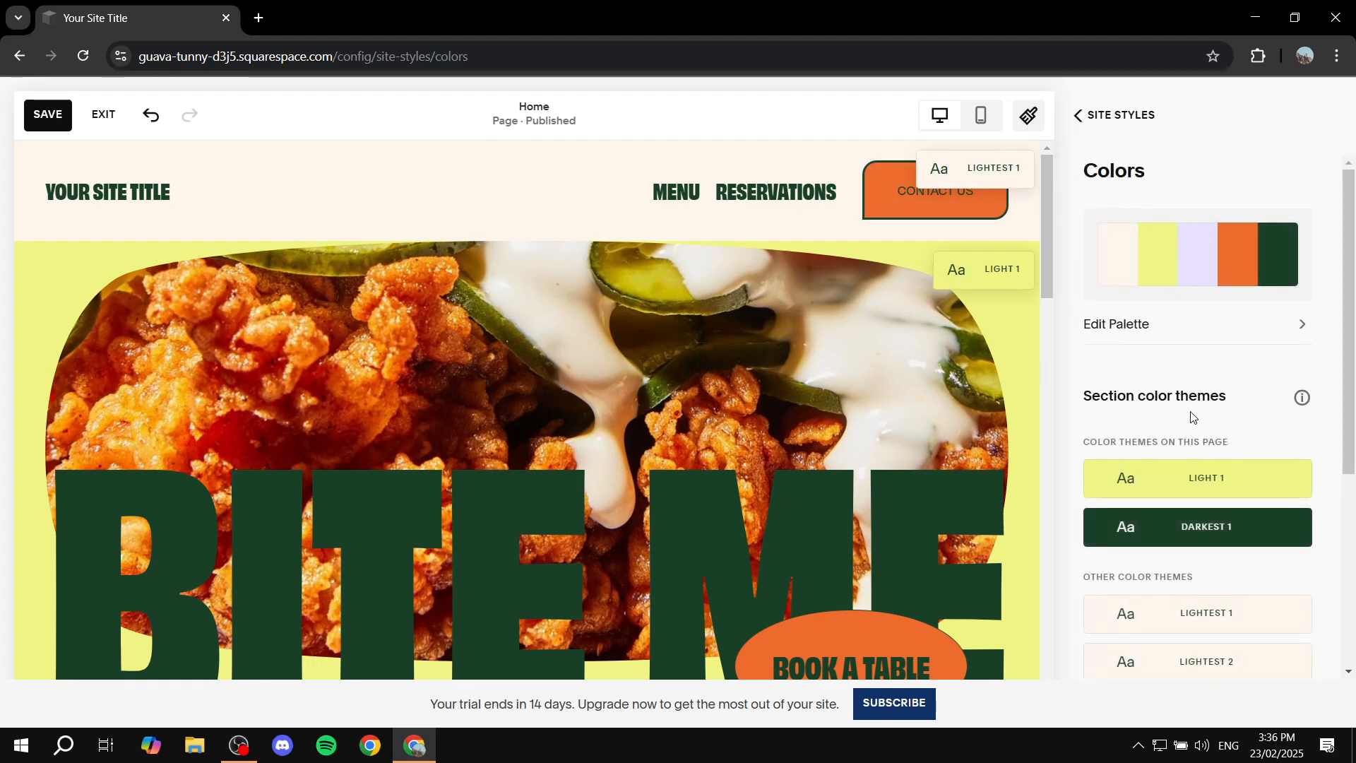
scroll(1281, 617, "down", 1)
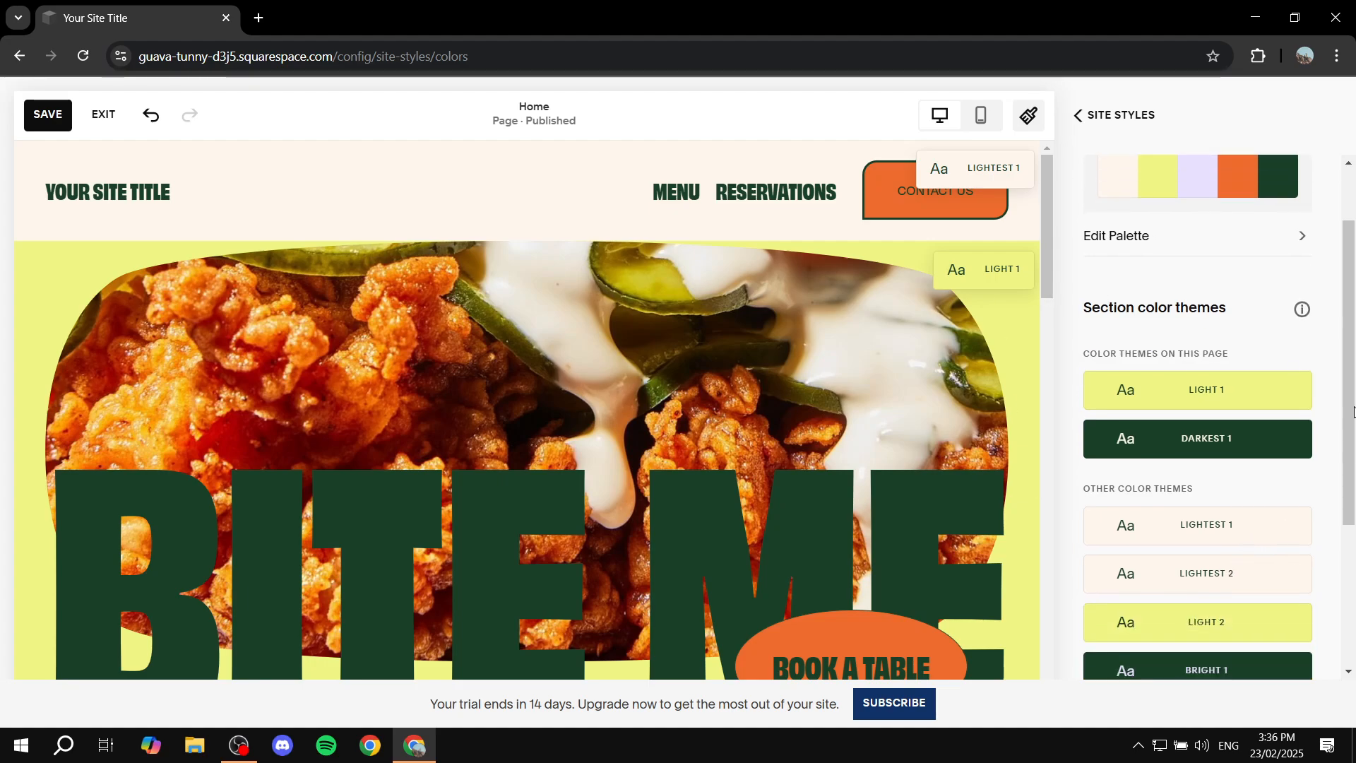
left_click(1286, 535)
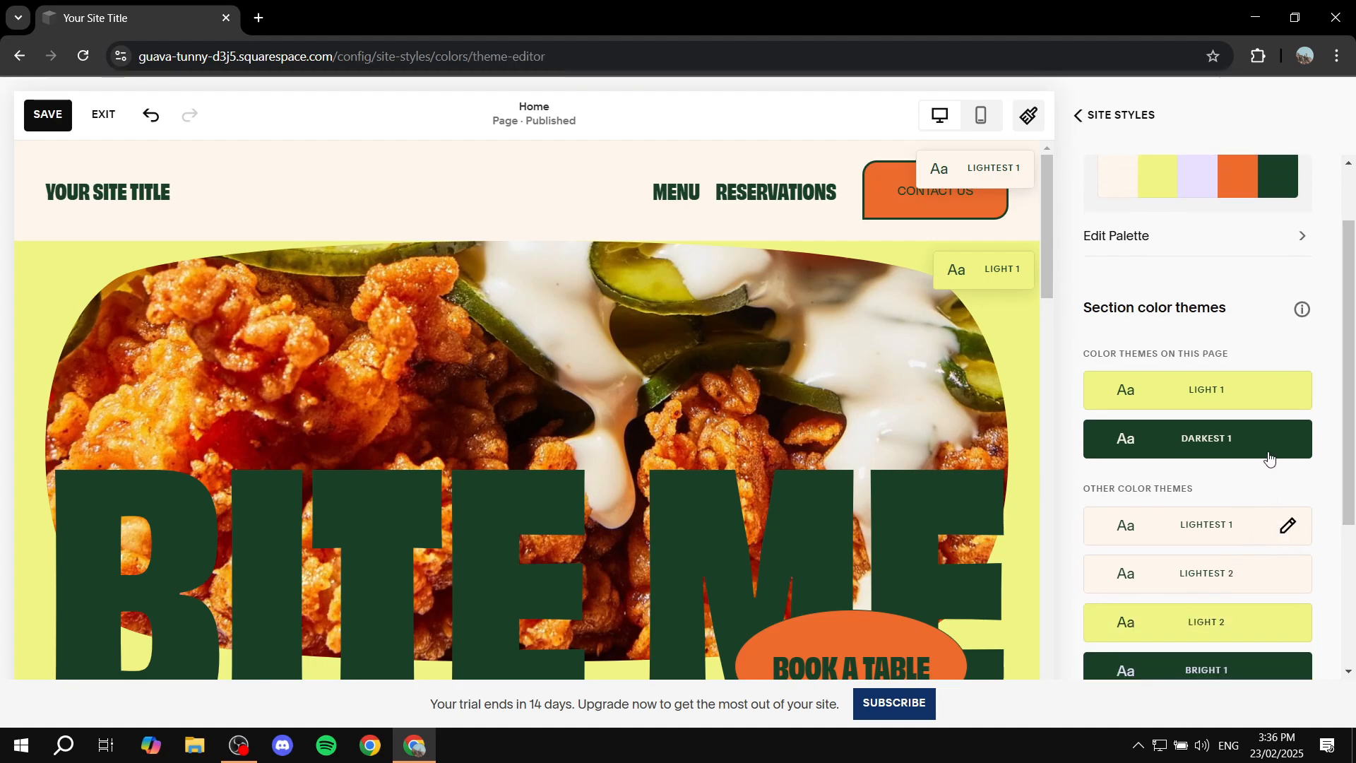
Step: Try the custom color #00F9F2 for the theme's Tertiary Button Background and set it to gray #B6BABA
scroll(1192, 424, "down", 8)
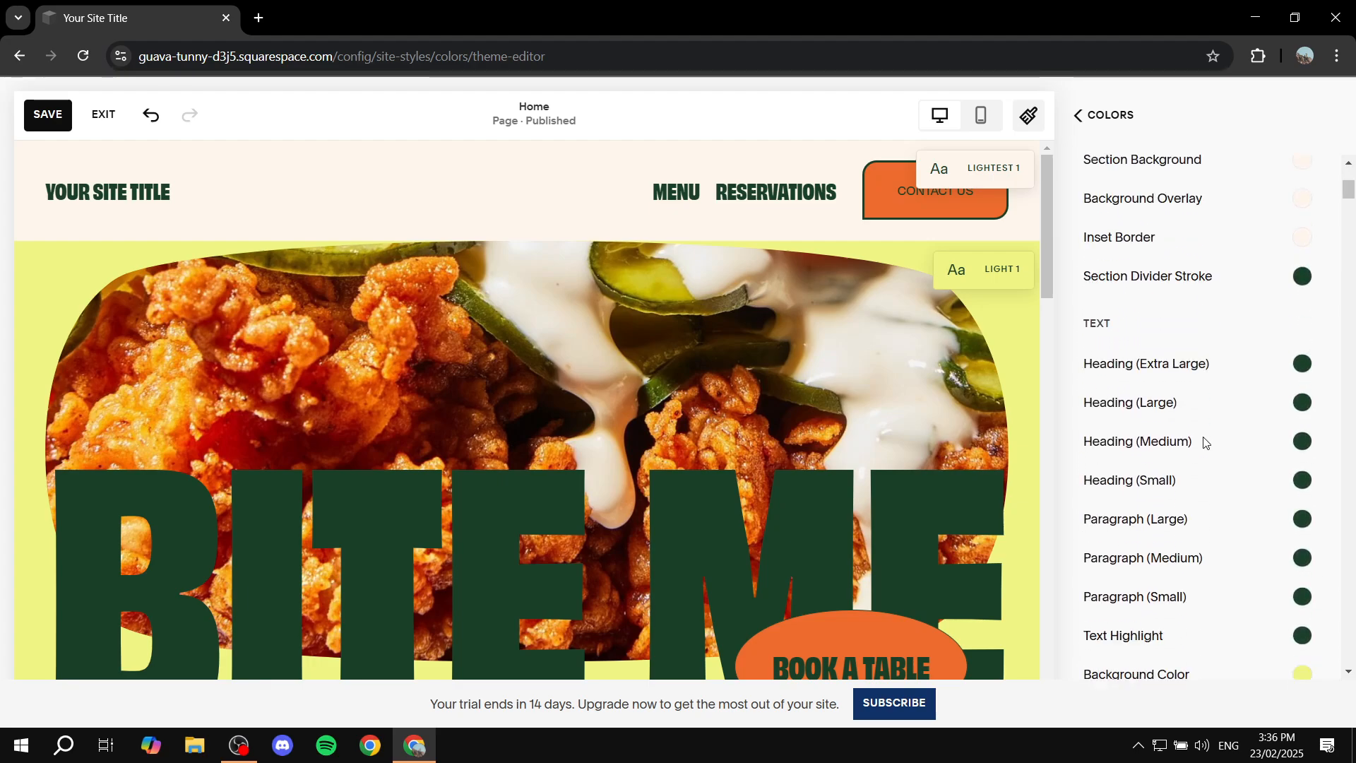
scroll(1191, 438, "down", 7)
scroll(1191, 435, "up", 2)
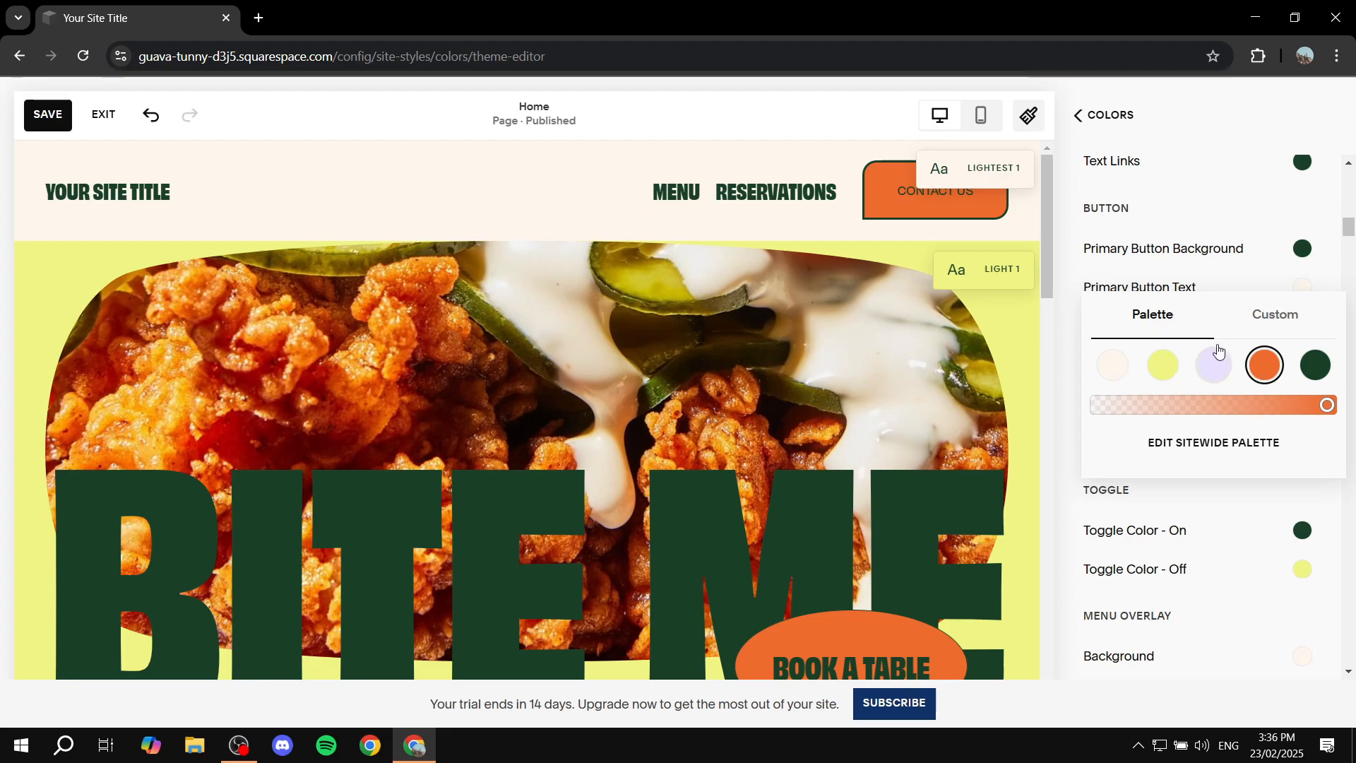
left_click(1276, 314)
left_click(1213, 497)
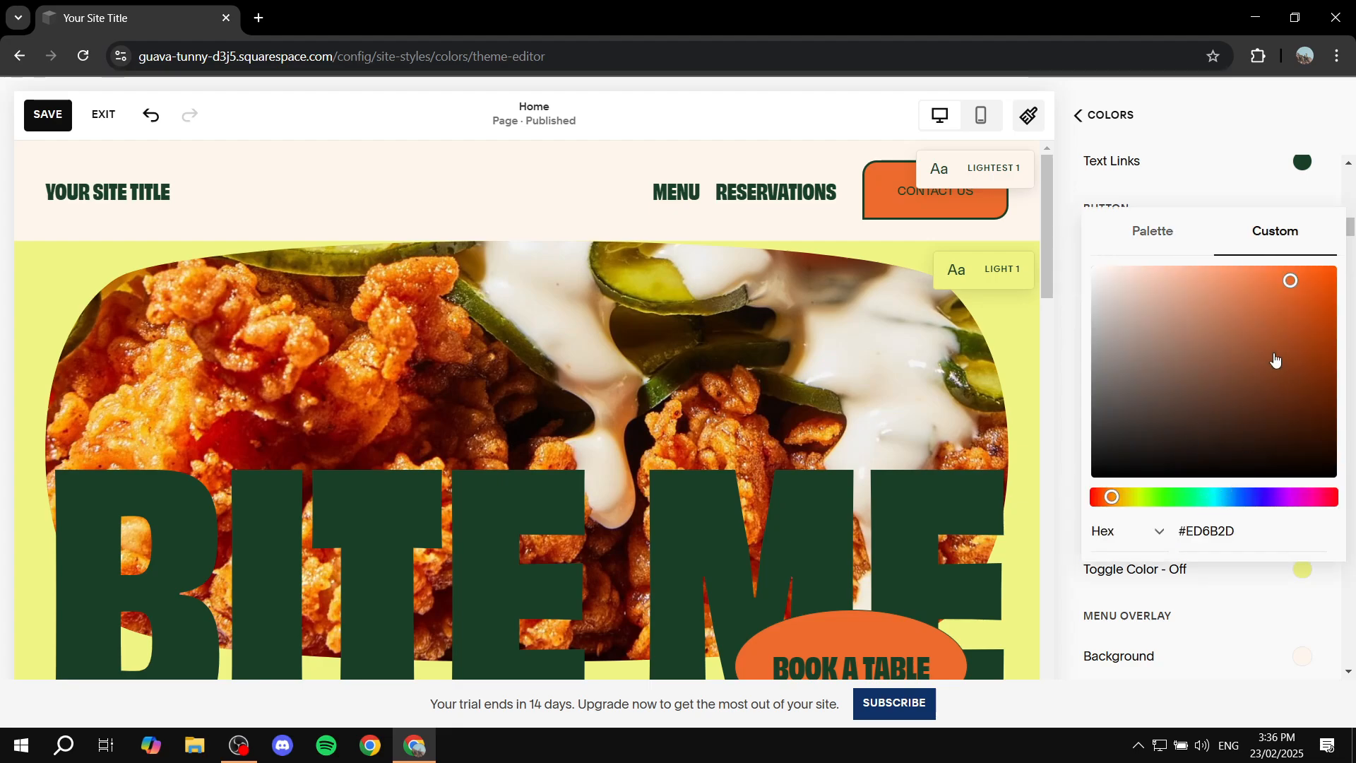
left_click_drag(1293, 285, 1341, 270)
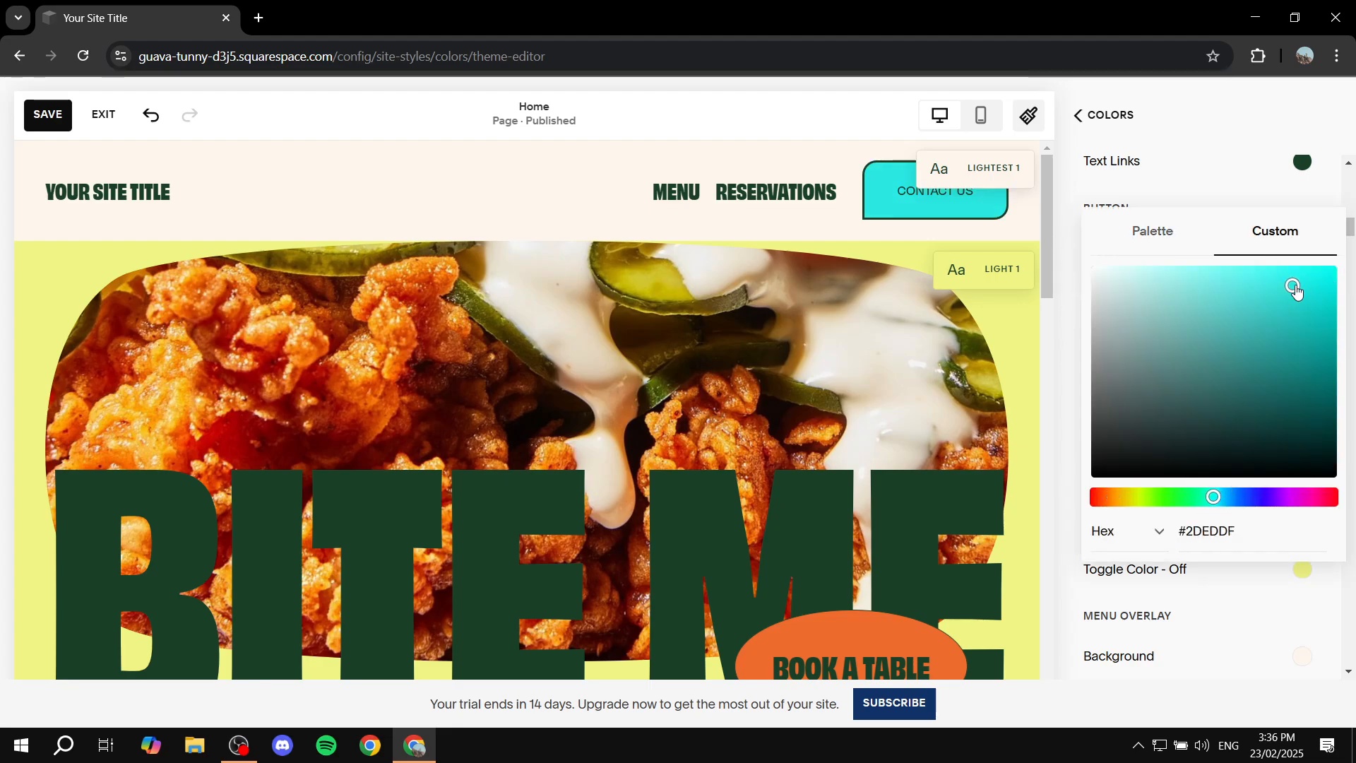
left_click(1098, 323)
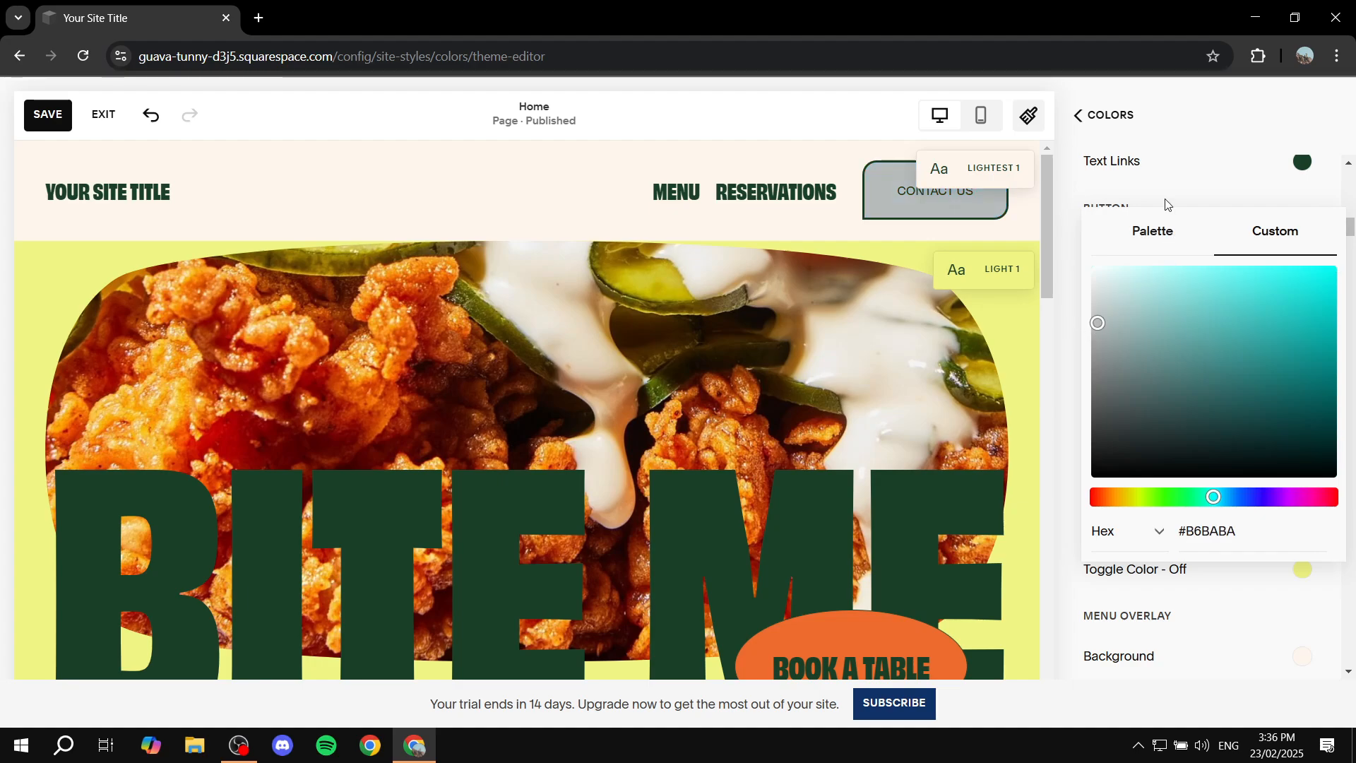